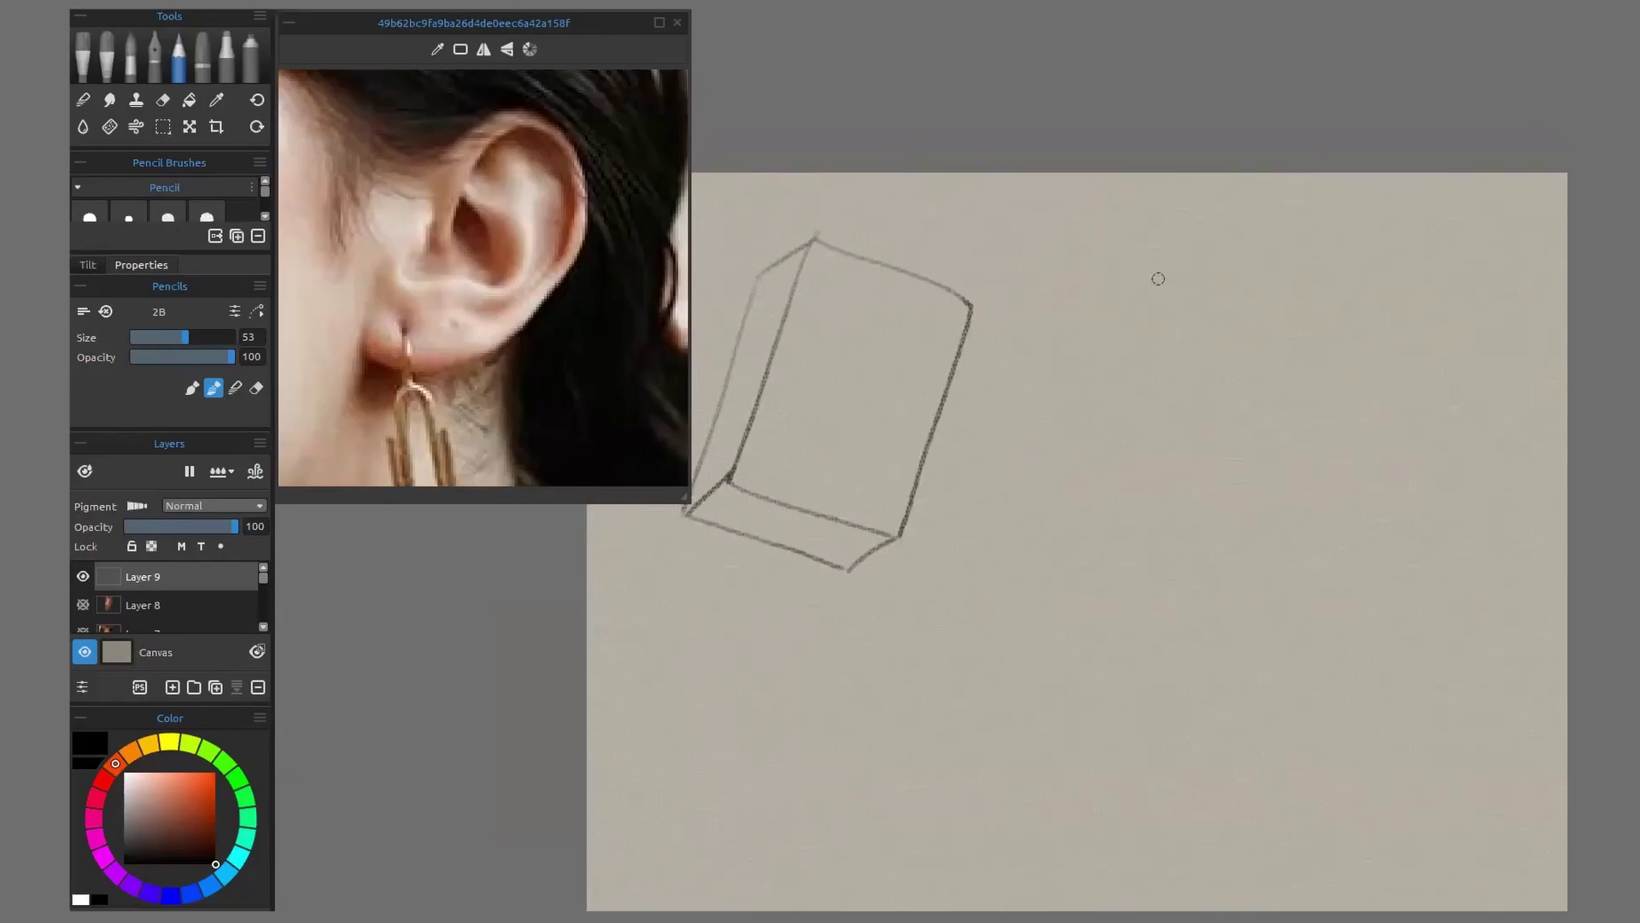
# Sketch a second tilted block with chamfered opposite corners in black pencil beside the first box, and erase its stray corner lines
pyautogui.moveTo(1096, 303)
pyautogui.mouseDown()
pyautogui.moveTo(1151, 273)
pyautogui.moveTo(1024, 538)
pyautogui.moveTo(1072, 510)
pyautogui.mouseUp()
pyautogui.moveTo(1121, 295)
pyautogui.mouseDown()
pyautogui.moveTo(1221, 228)
pyautogui.moveTo(1127, 274)
pyautogui.moveTo(1225, 223)
pyautogui.moveTo(1128, 292)
pyautogui.mouseUp()
pyautogui.moveTo(1128, 292); pyautogui.dragTo(1069, 511)
pyautogui.moveTo(1228, 221)
pyautogui.mouseDown()
pyautogui.moveTo(1321, 239)
pyautogui.moveTo(1283, 261)
pyautogui.moveTo(1308, 274)
pyautogui.moveTo(1232, 526)
pyautogui.mouseUp()
pyautogui.hotkey('ctrl', 'z')
pyautogui.moveTo(1069, 521); pyautogui.dragTo(1116, 545)
pyautogui.moveTo(1243, 485)
pyautogui.mouseDown()
pyautogui.moveTo(1111, 557)
pyautogui.moveTo(1248, 482)
pyautogui.mouseUp()
pyautogui.moveTo(1164, 524)
pyautogui.mouseDown()
pyautogui.moveTo(1247, 480)
pyautogui.moveTo(1278, 498)
pyautogui.mouseUp()
pyautogui.click(256, 388)
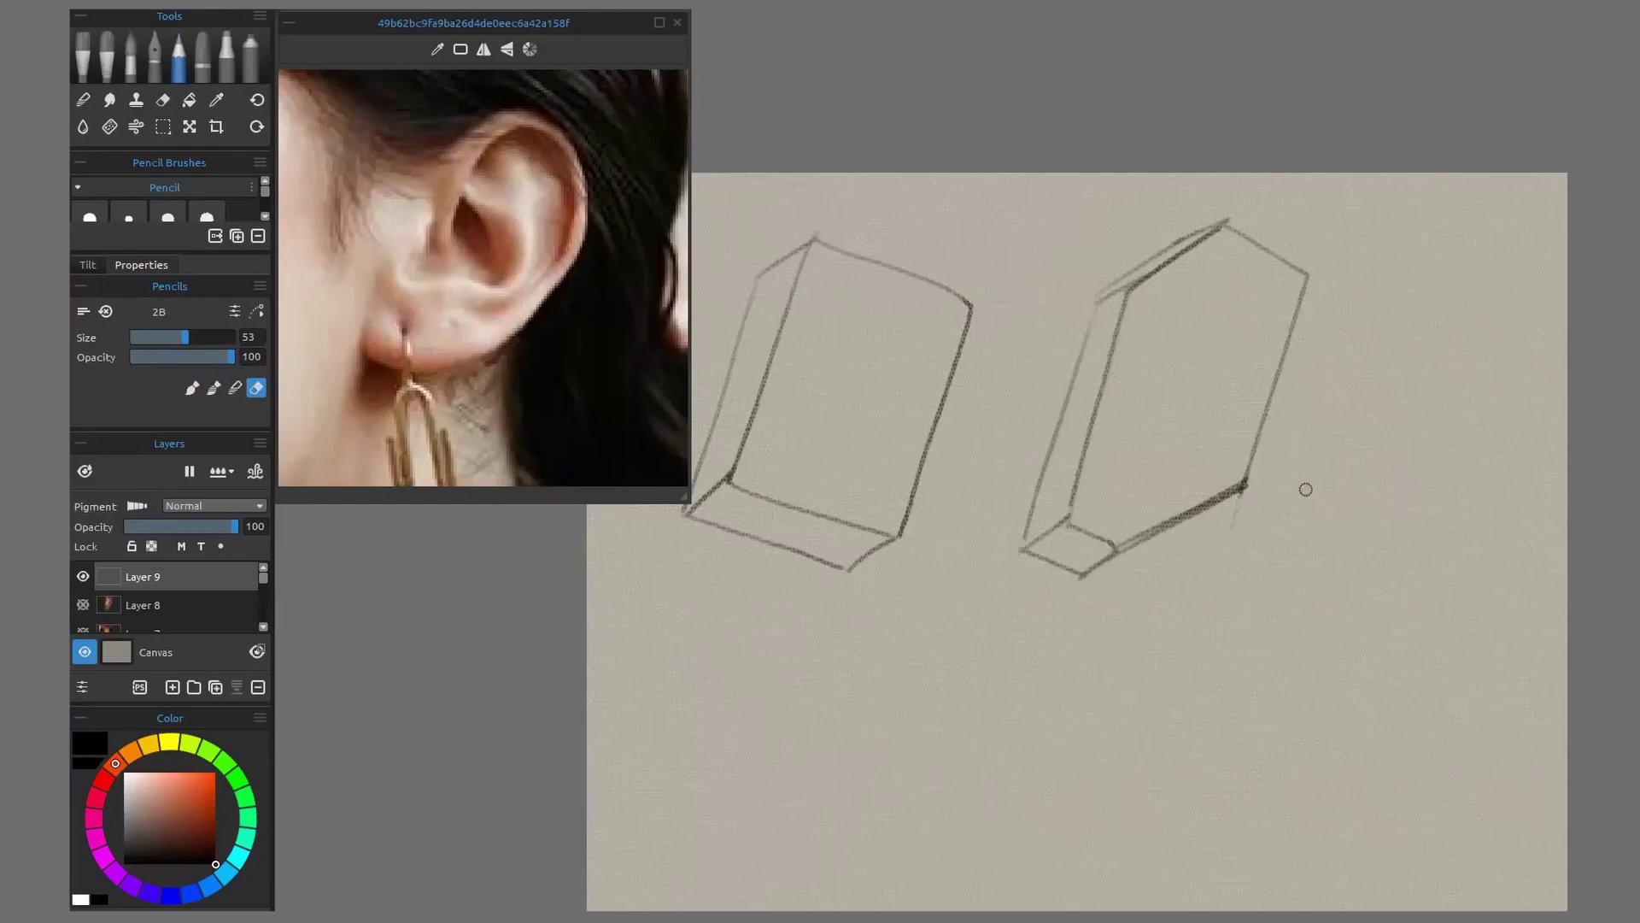
# Set the pencil colour to pure red and draw the chamfer across the upper-left corner of the first box
pyautogui.moveTo(207, 790); pyautogui.dragTo(218, 770)
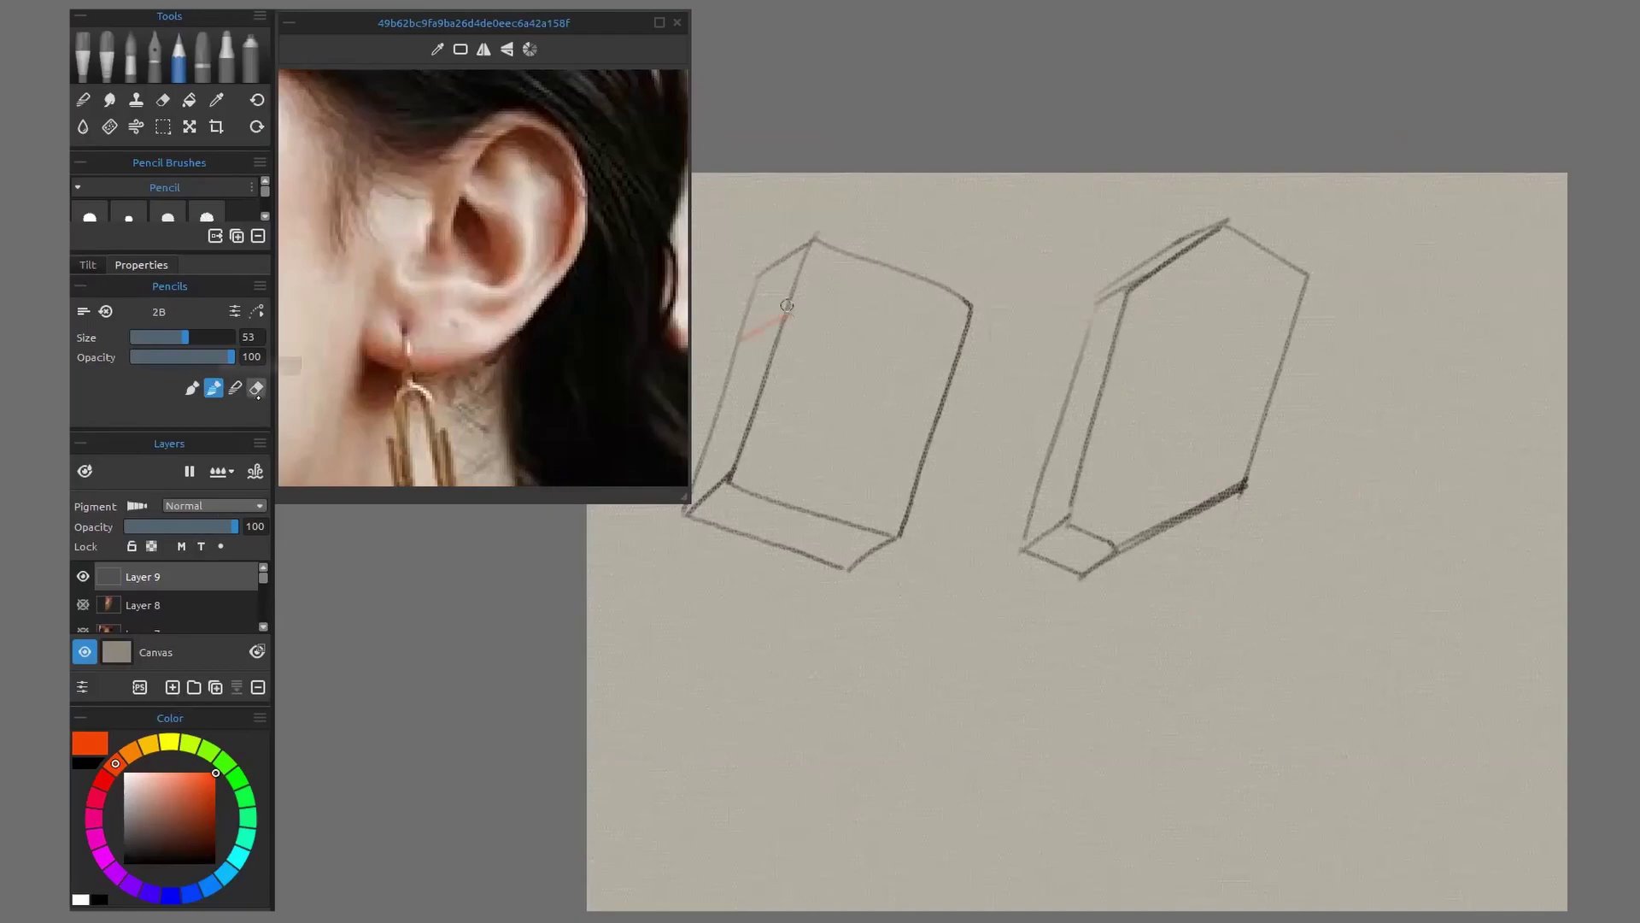
pyautogui.click(104, 779)
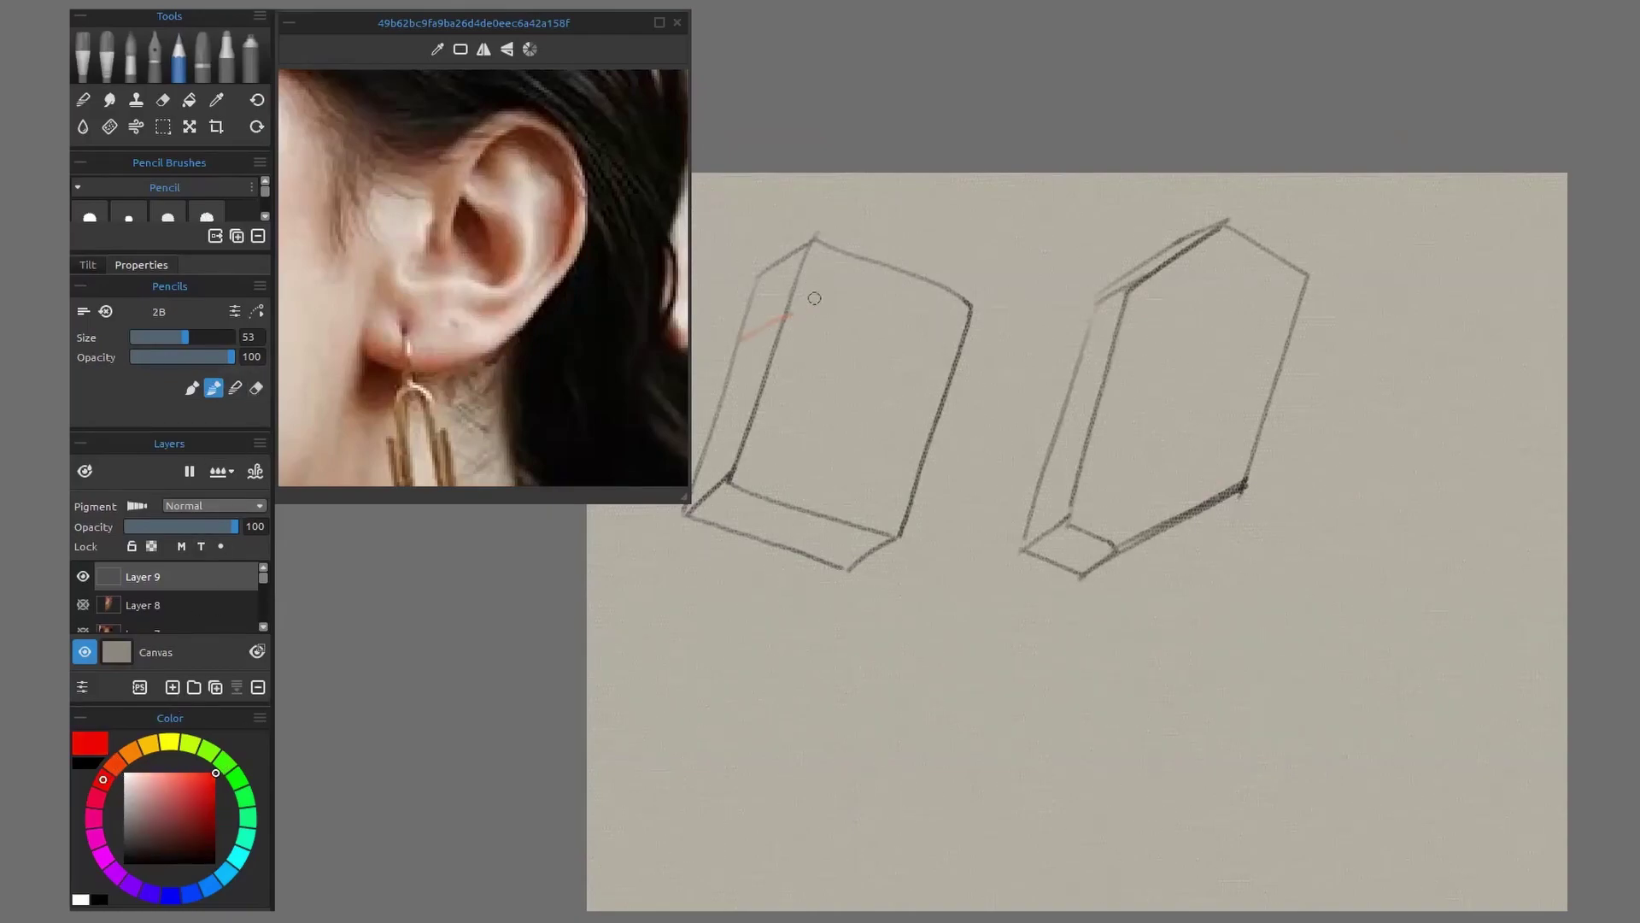
pyautogui.moveTo(787, 316); pyautogui.dragTo(893, 268)
pyautogui.moveTo(736, 347); pyautogui.dragTo(786, 316)
pyautogui.moveTo(892, 267); pyautogui.dragTo(743, 333)
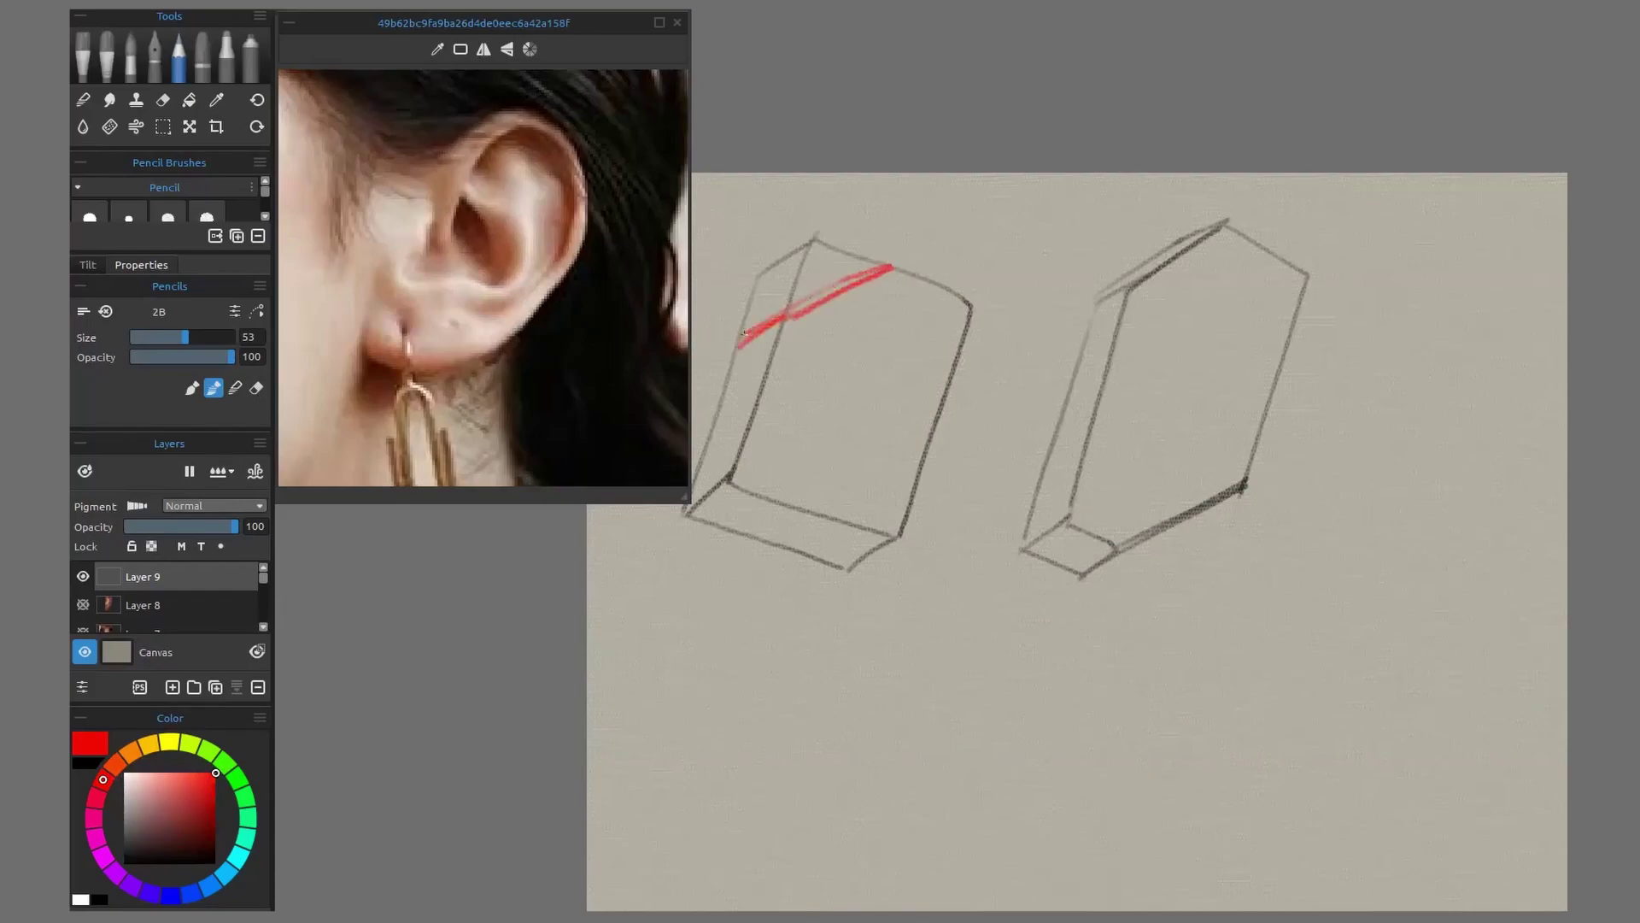
# Outline the rest of the ear block in red over the first box, including its far edge, lower-right chamfer and side planes
pyautogui.moveTo(791, 504)
pyautogui.mouseDown()
pyautogui.moveTo(932, 434)
pyautogui.moveTo(973, 309)
pyautogui.mouseUp()
pyautogui.moveTo(894, 266); pyautogui.dragTo(985, 296)
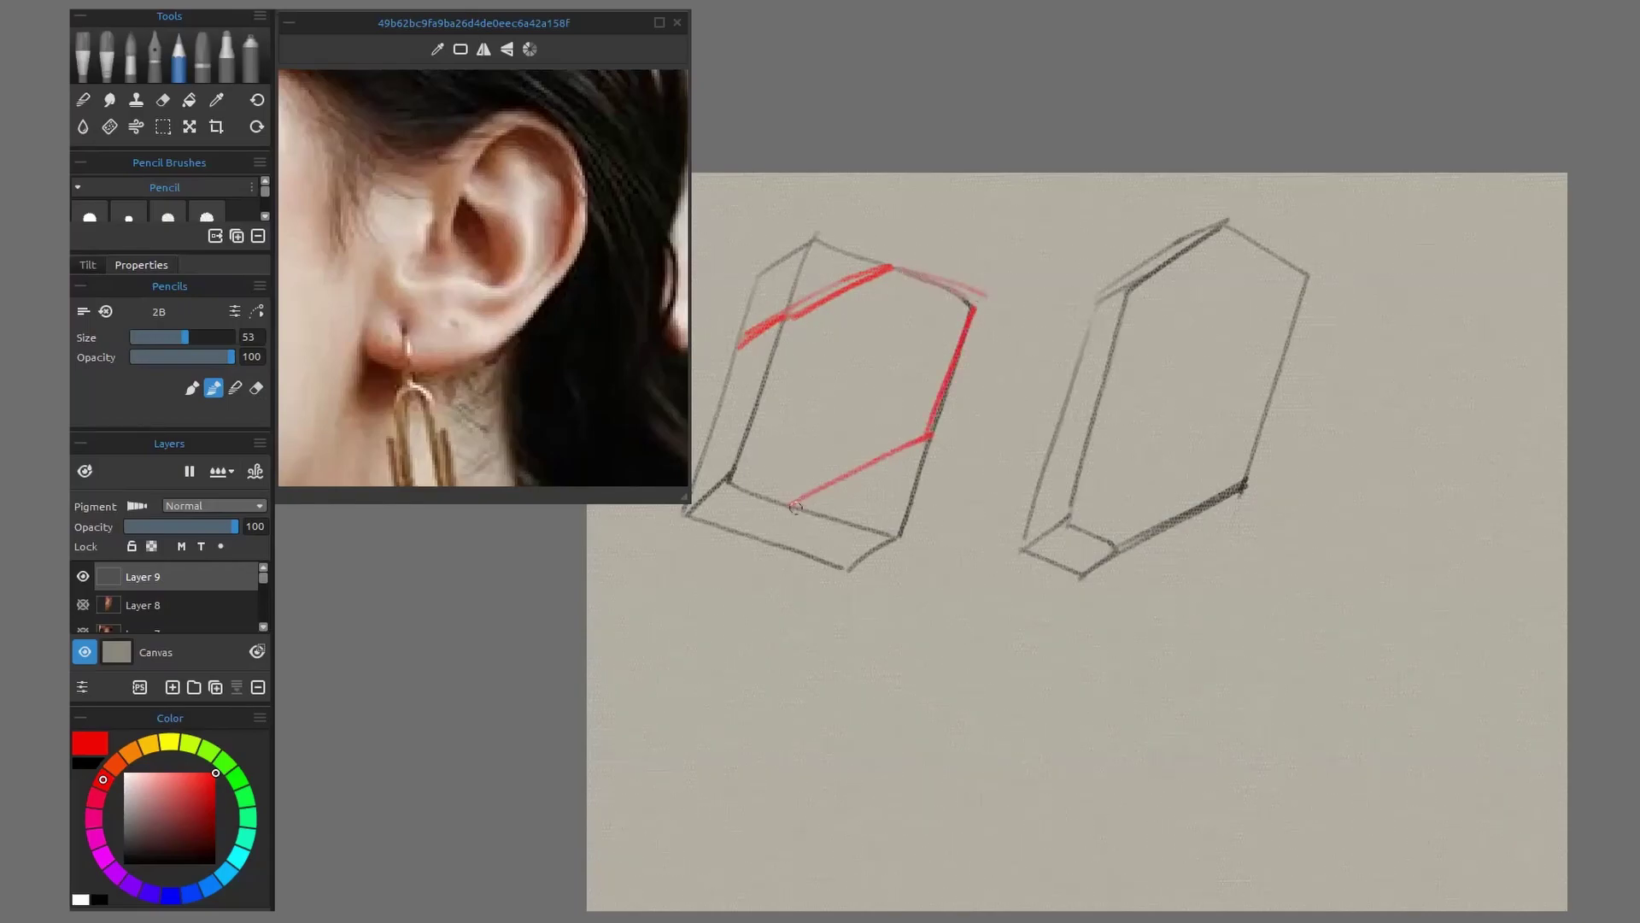
pyautogui.moveTo(795, 508); pyautogui.dragTo(759, 543)
pyautogui.moveTo(733, 400)
pyautogui.mouseDown()
pyautogui.moveTo(691, 505)
pyautogui.moveTo(761, 542)
pyautogui.mouseUp()
pyautogui.moveTo(1011, 746)
pyautogui.mouseDown()
pyautogui.moveTo(1090, 725)
pyautogui.moveTo(1036, 663)
pyautogui.mouseUp()
pyautogui.moveTo(875, 289)
pyautogui.mouseDown()
pyautogui.moveTo(845, 359)
pyautogui.moveTo(851, 459)
pyautogui.moveTo(966, 439)
pyautogui.moveTo(1013, 402)
pyautogui.mouseUp()
# Draw the inner helix curve, the round concha and the short tragus line in red on the second block
pyautogui.moveTo(1226, 760)
pyautogui.mouseDown()
pyautogui.moveTo(1142, 794)
pyautogui.moveTo(1126, 779)
pyautogui.mouseUp()
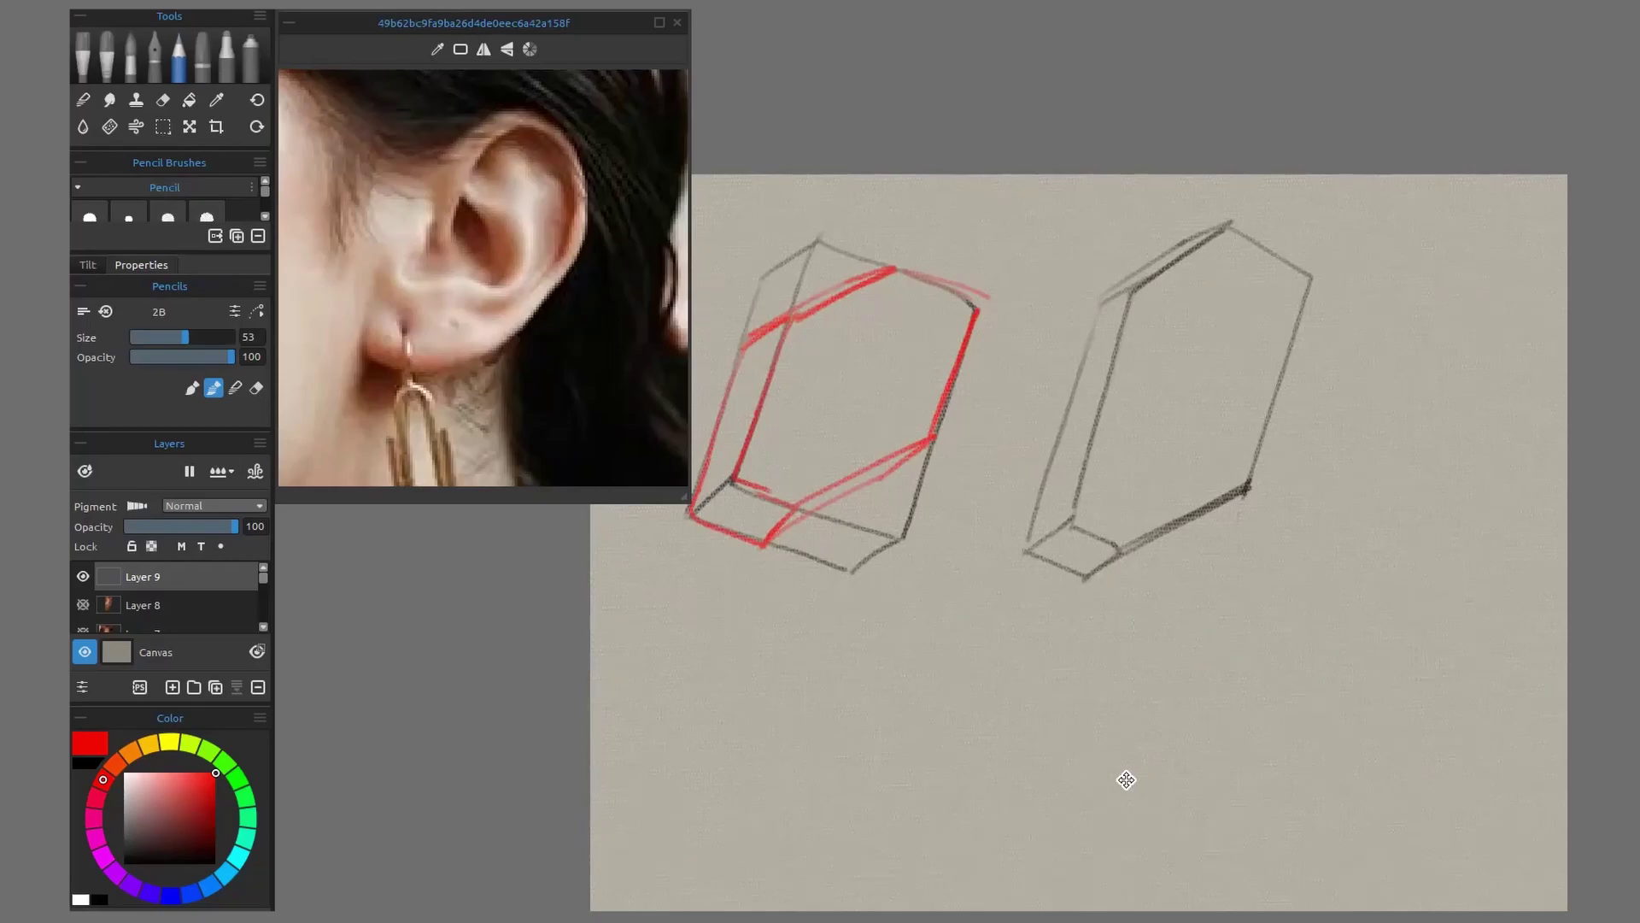
pyautogui.moveTo(1307, 688); pyautogui.dragTo(1274, 670)
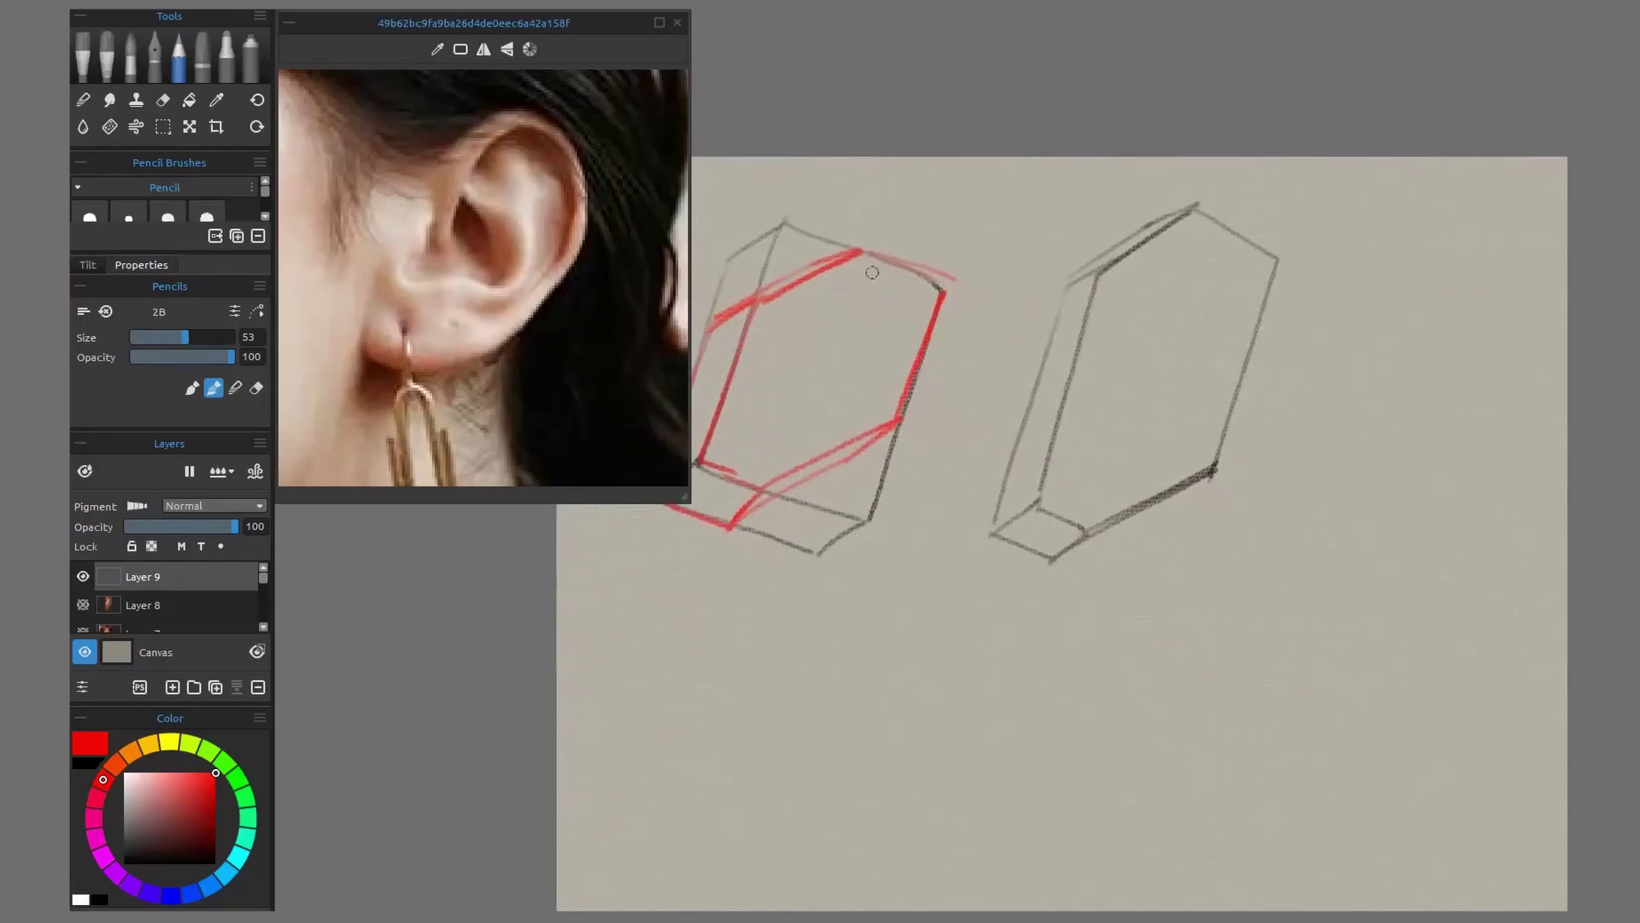
pyautogui.moveTo(1150, 264); pyautogui.dragTo(1097, 370)
pyautogui.moveTo(1121, 292)
pyautogui.mouseDown()
pyautogui.moveTo(1194, 242)
pyautogui.moveTo(1096, 368)
pyautogui.moveTo(1069, 373)
pyautogui.mouseUp()
pyautogui.moveTo(1179, 525)
pyautogui.mouseDown()
pyautogui.moveTo(1193, 550)
pyautogui.moveTo(1116, 491)
pyautogui.mouseUp()
pyautogui.moveTo(1068, 313)
pyautogui.mouseDown()
pyautogui.moveTo(1100, 324)
pyautogui.moveTo(1121, 360)
pyautogui.moveTo(1091, 415)
pyautogui.moveTo(1037, 417)
pyautogui.mouseUp()
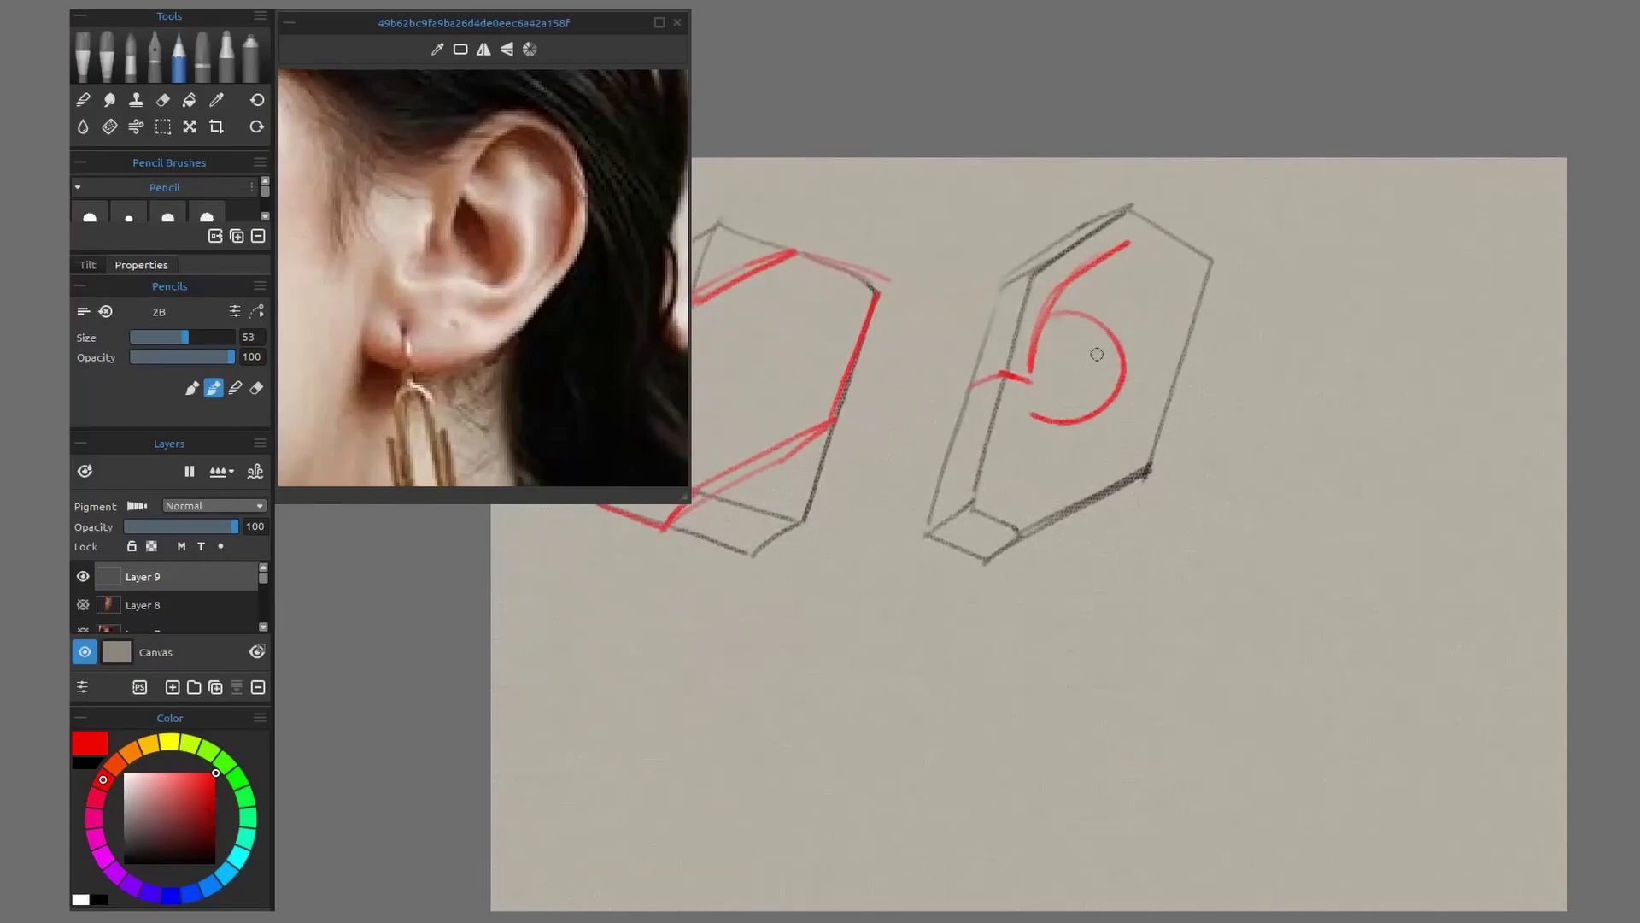
# Add the tragus notch in red and hatch the crescent-shaped concha on the second block
pyautogui.moveTo(1040, 340)
pyautogui.mouseDown()
pyautogui.moveTo(1072, 360)
pyautogui.moveTo(1058, 407)
pyautogui.moveTo(1001, 398)
pyautogui.mouseUp()
pyautogui.moveTo(1172, 451); pyautogui.dragTo(1143, 450)
pyautogui.moveTo(1009, 336); pyautogui.dragTo(1052, 314)
pyautogui.moveTo(1025, 338)
pyautogui.mouseDown()
pyautogui.moveTo(1056, 313)
pyautogui.moveTo(1067, 322)
pyautogui.moveTo(1032, 348)
pyautogui.moveTo(1085, 337)
pyautogui.mouseUp()
# Outline and hatch the long side plane and the small bottom plane of the second block in red
pyautogui.moveTo(1046, 369)
pyautogui.mouseDown()
pyautogui.moveTo(1090, 352)
pyautogui.moveTo(1016, 420)
pyautogui.moveTo(1030, 426)
pyautogui.moveTo(1057, 343)
pyautogui.moveTo(965, 367)
pyautogui.moveTo(989, 280)
pyautogui.mouseUp()
pyautogui.moveTo(973, 386)
pyautogui.mouseDown()
pyautogui.moveTo(927, 440)
pyautogui.moveTo(901, 534)
pyautogui.moveTo(971, 368)
pyautogui.mouseUp()
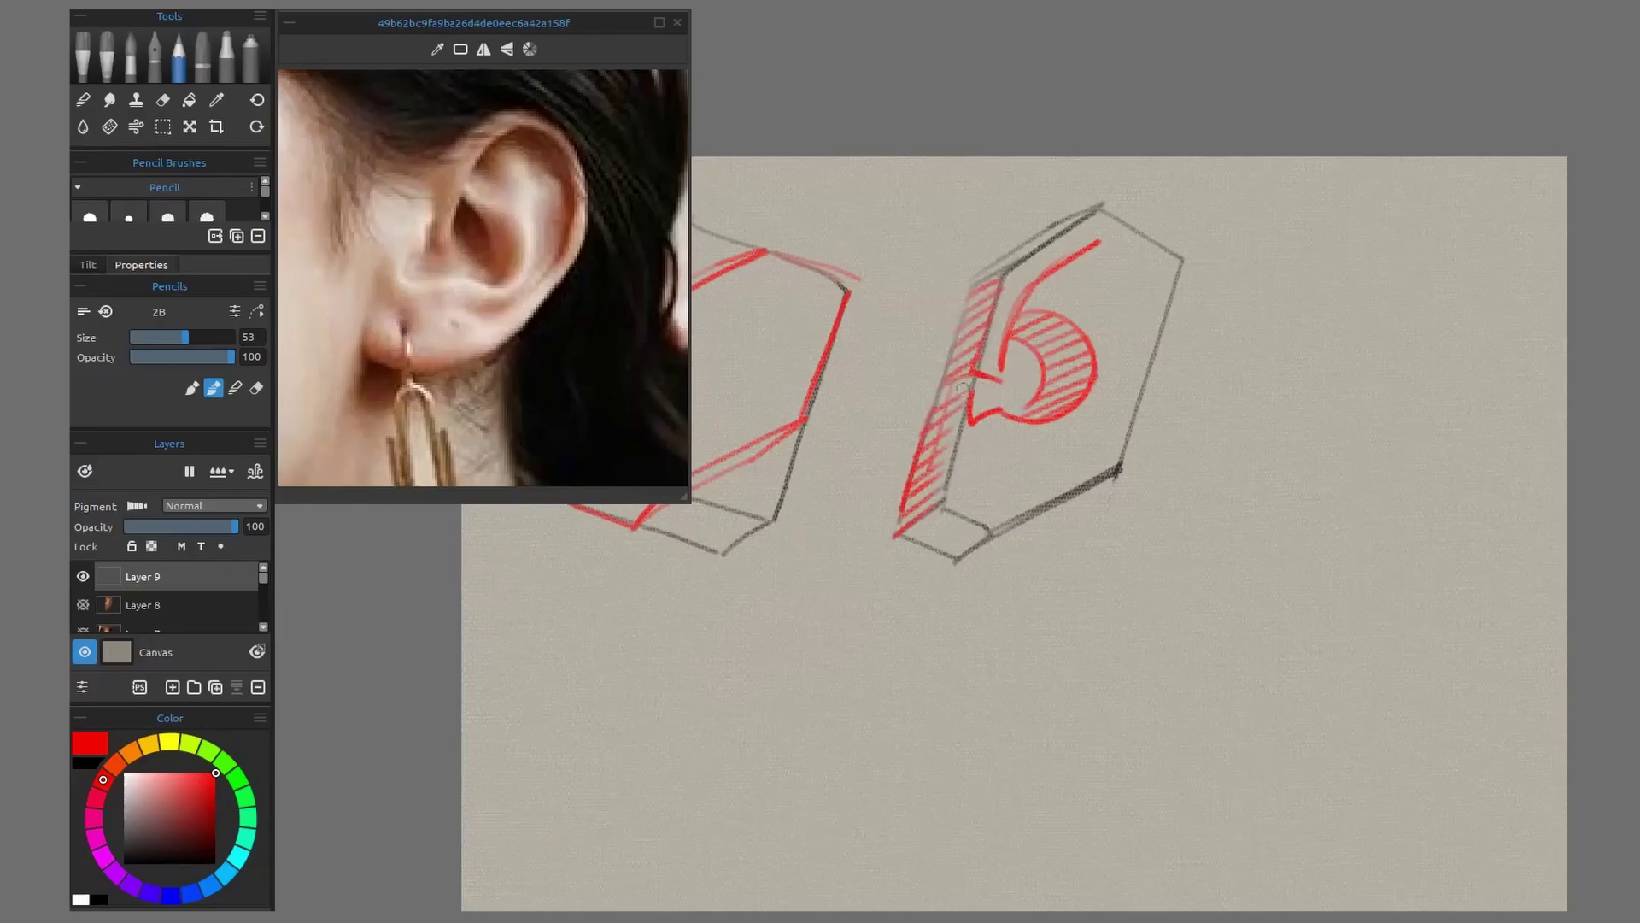
pyautogui.moveTo(929, 473)
pyautogui.mouseDown()
pyautogui.moveTo(894, 539)
pyautogui.moveTo(971, 517)
pyautogui.moveTo(943, 556)
pyautogui.moveTo(941, 507)
pyautogui.moveTo(990, 533)
pyautogui.moveTo(948, 556)
pyautogui.mouseUp()
# Duplicate the drawing layer and move the copy sideways so a third block stands beside the second one
pyautogui.moveTo(1182, 466); pyautogui.dragTo(1052, 476)
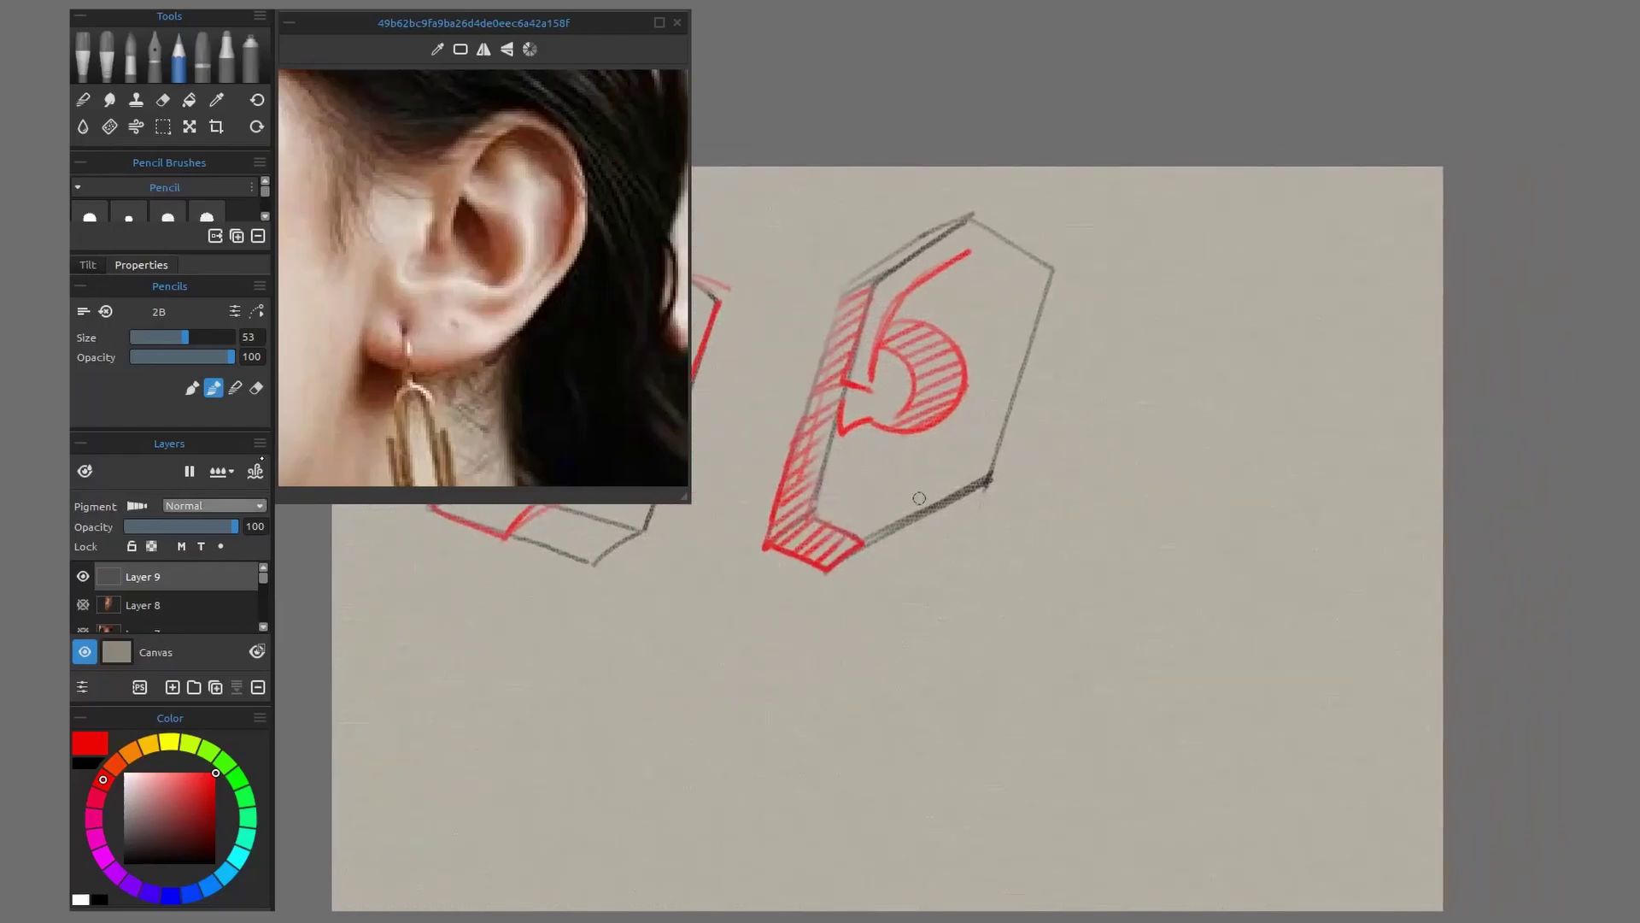
pyautogui.click(215, 687)
pyautogui.click(189, 127)
pyautogui.moveTo(897, 468); pyautogui.dragTo(1245, 487)
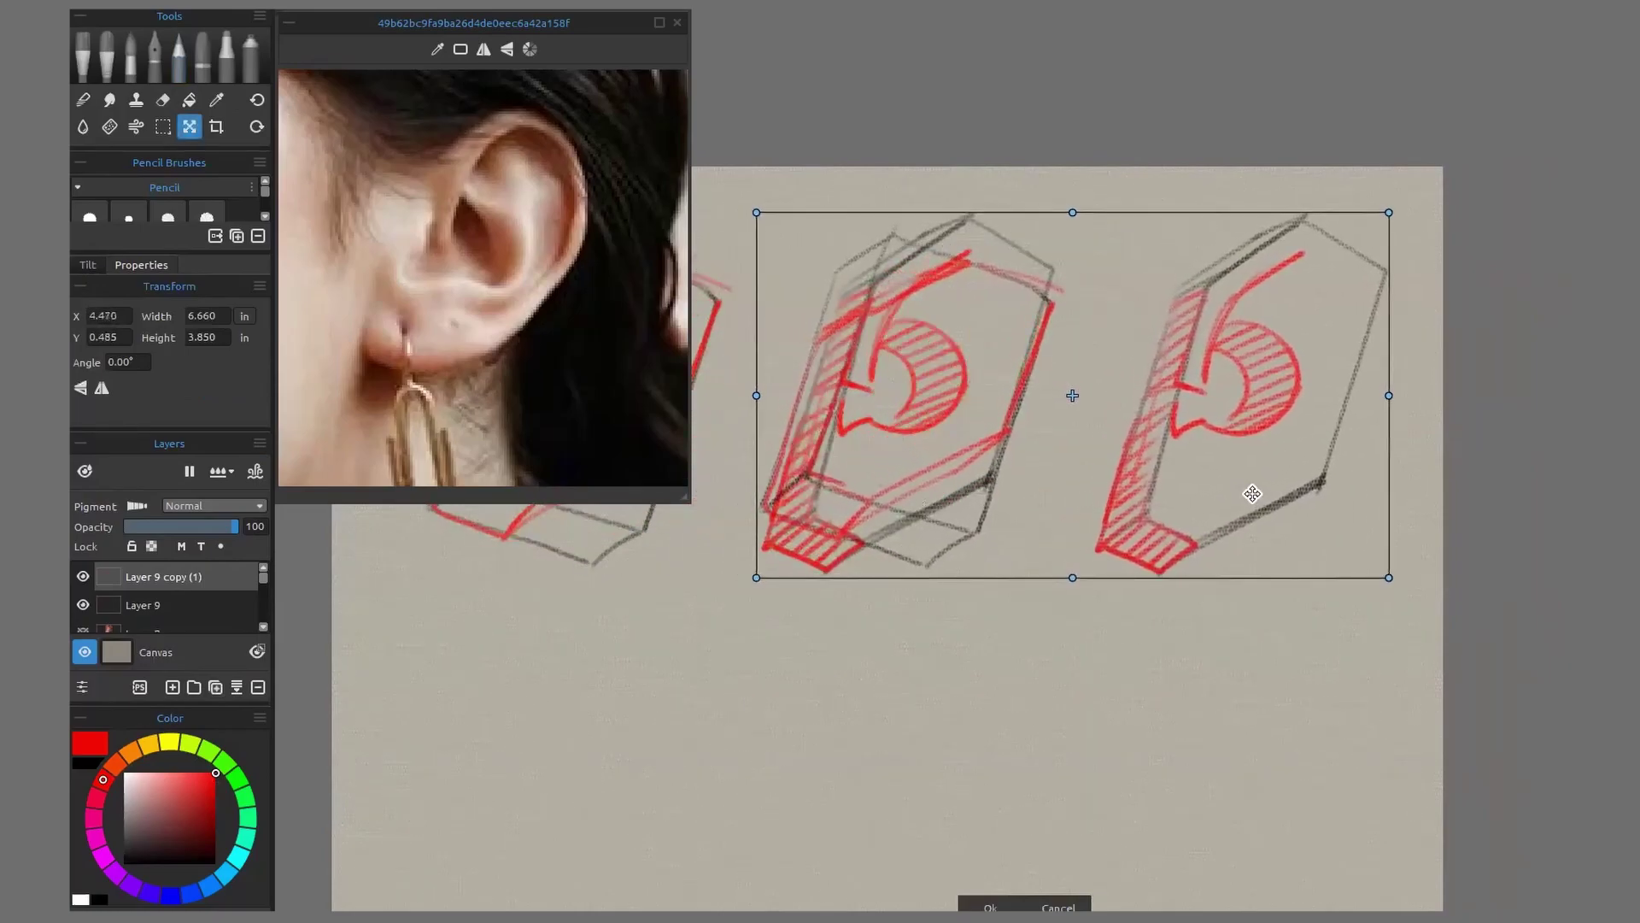
pyautogui.press('Return')
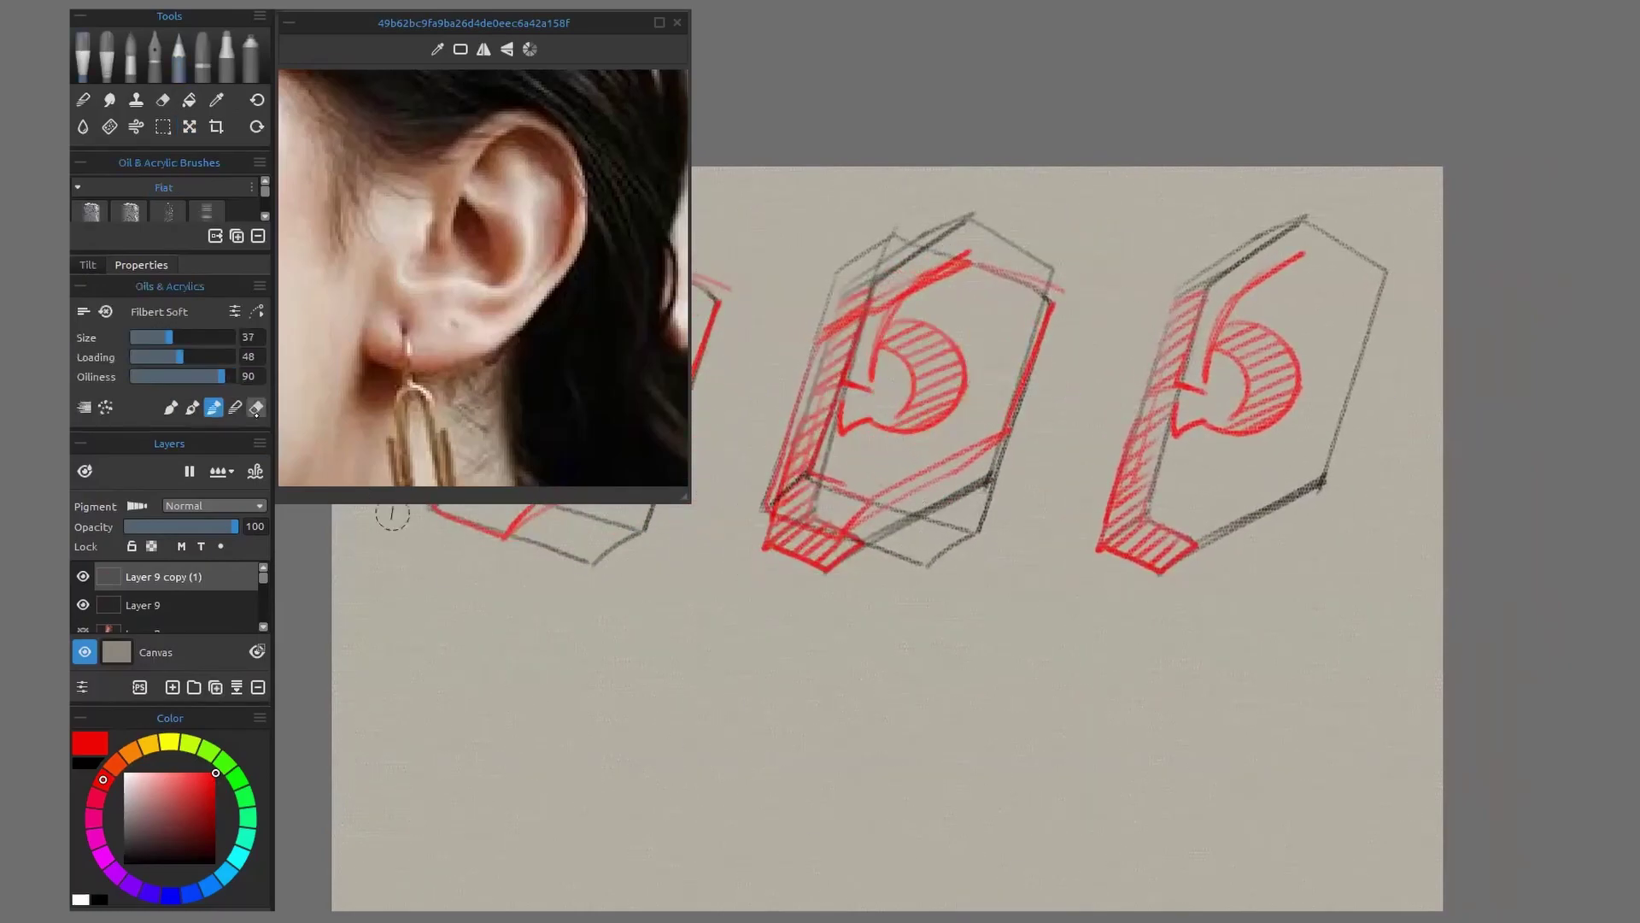
# Erase the copied first box that overlaps the second block
pyautogui.click(257, 408)
pyautogui.moveTo(768, 506)
pyautogui.mouseDown()
pyautogui.moveTo(927, 277)
pyautogui.moveTo(1032, 278)
pyautogui.mouseUp()
pyautogui.moveTo(812, 479); pyautogui.dragTo(944, 521)
pyautogui.moveTo(1049, 295); pyautogui.dragTo(1001, 440)
pyautogui.moveTo(987, 512); pyautogui.dragTo(927, 563)
pyautogui.moveTo(1029, 242); pyautogui.dragTo(783, 376)
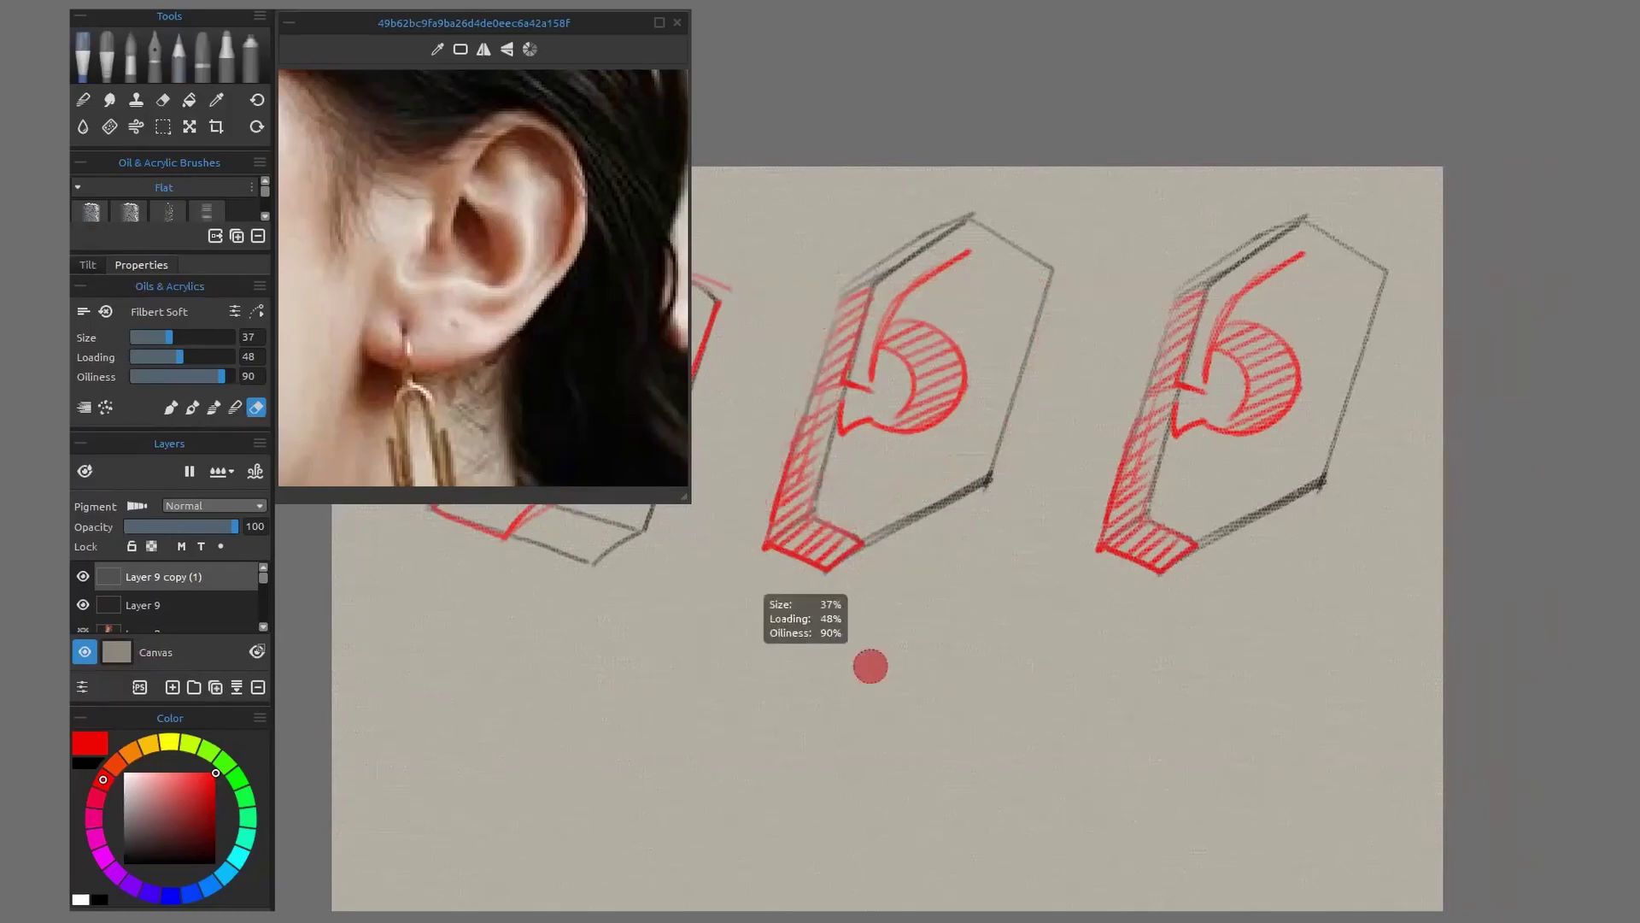
# Draw and hatch the curved shadow plane inside the helix of the third block with the red 2B pencil
pyautogui.click(179, 55)
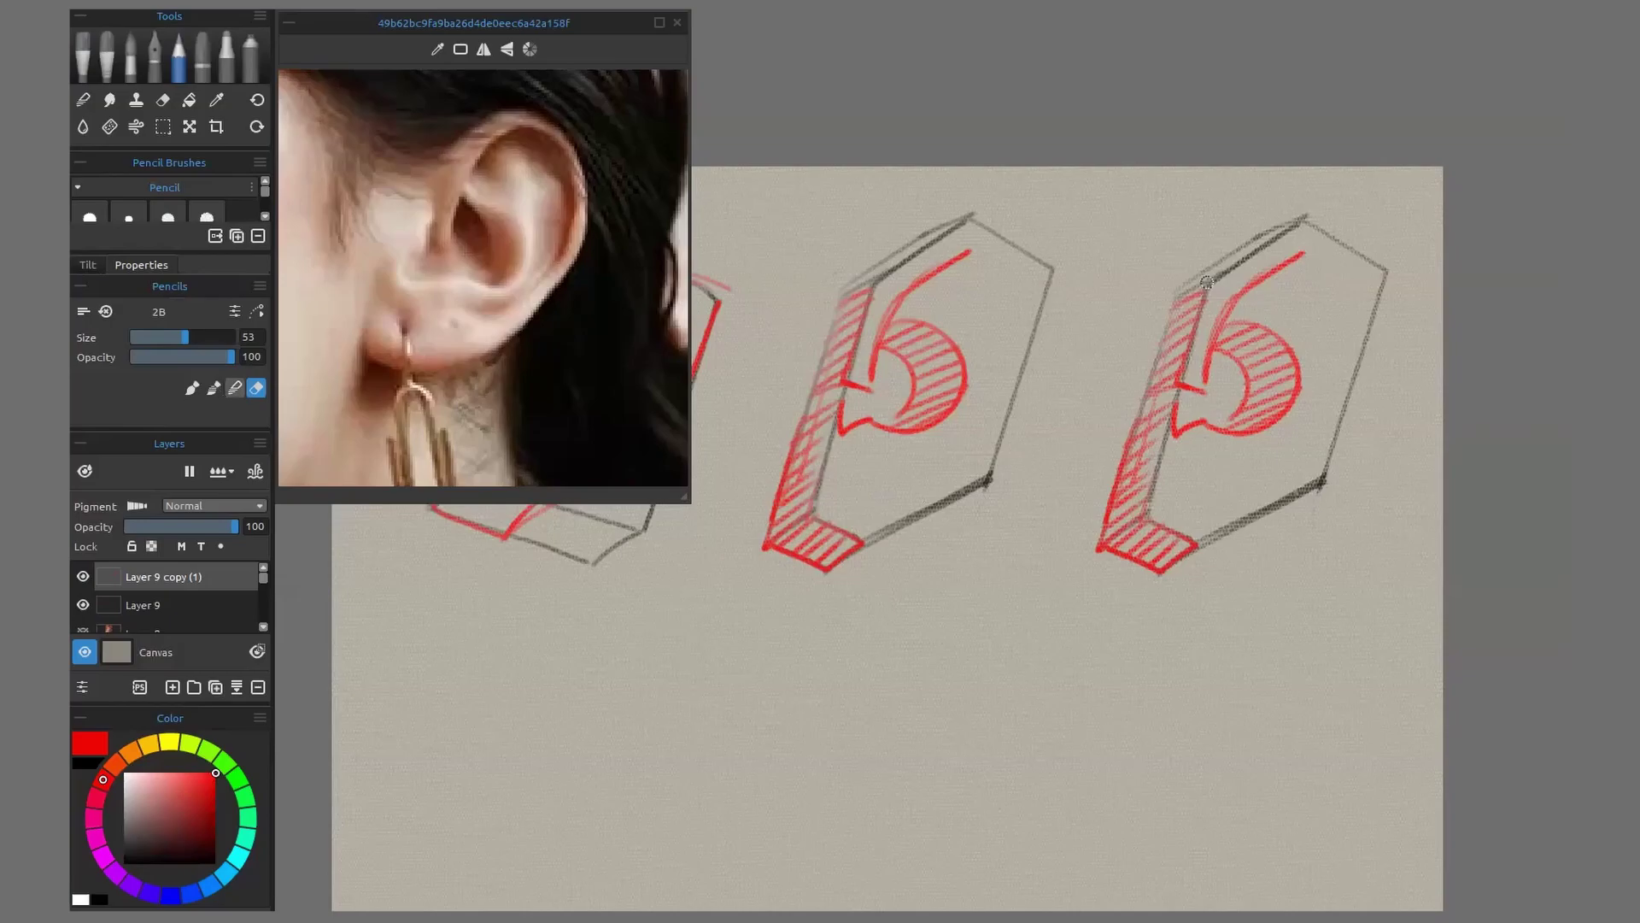
pyautogui.press('e')
pyautogui.moveTo(1303, 255)
pyautogui.mouseDown()
pyautogui.moveTo(1278, 280)
pyautogui.moveTo(1338, 312)
pyautogui.moveTo(1290, 264)
pyautogui.mouseUp()
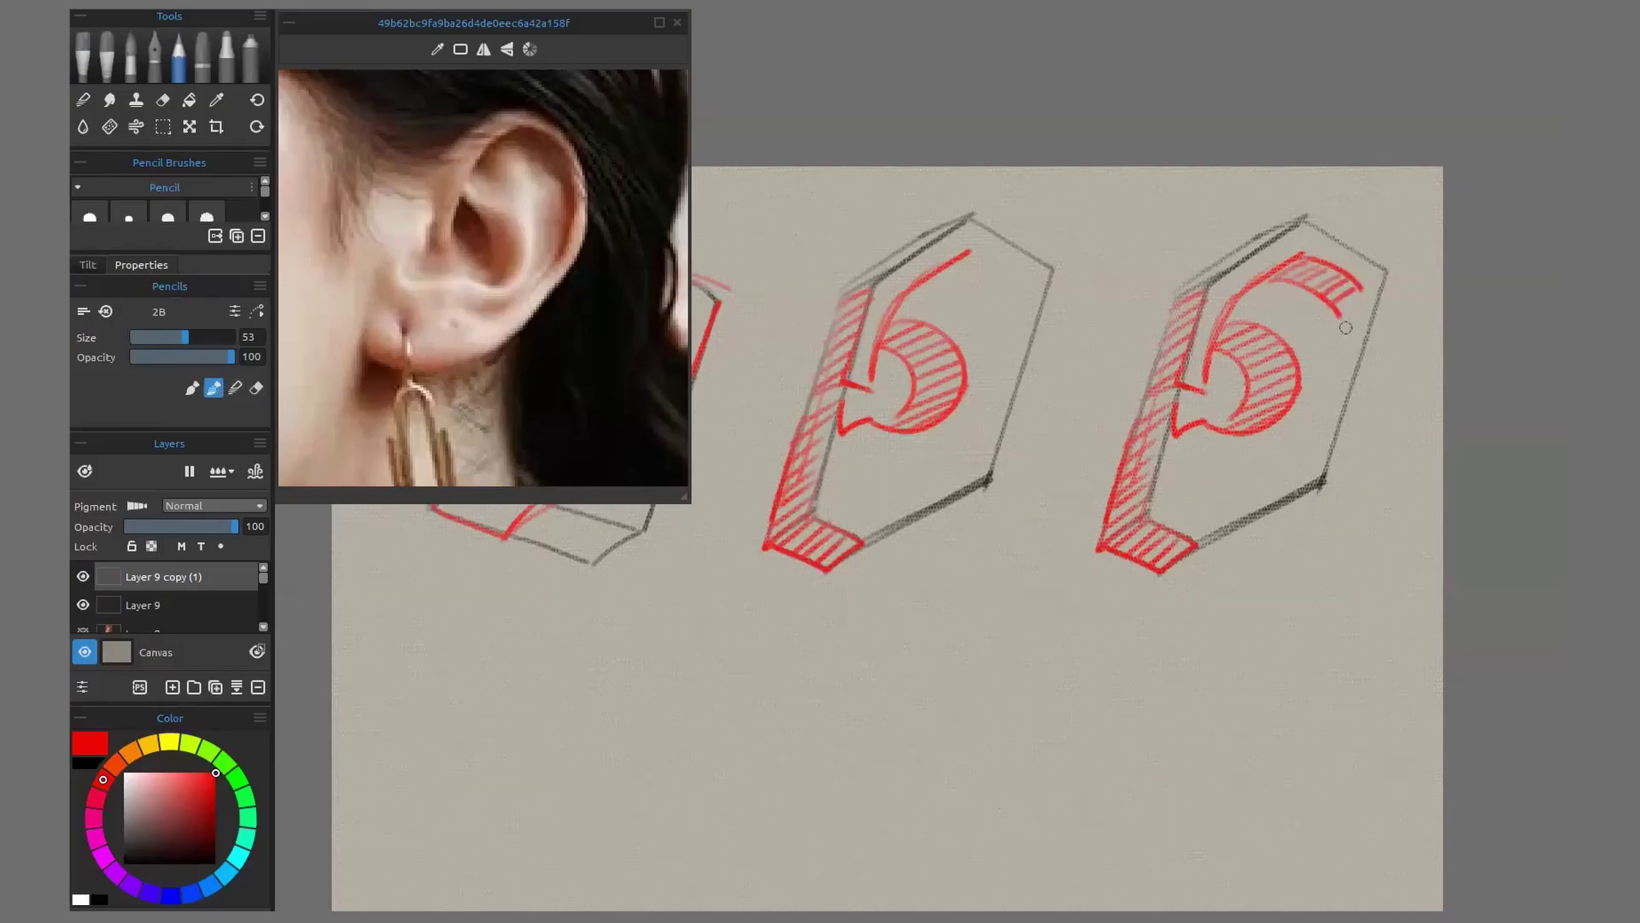
pyautogui.moveTo(1339, 312); pyautogui.dragTo(1317, 431)
pyautogui.moveTo(1333, 346); pyautogui.dragTo(1350, 299)
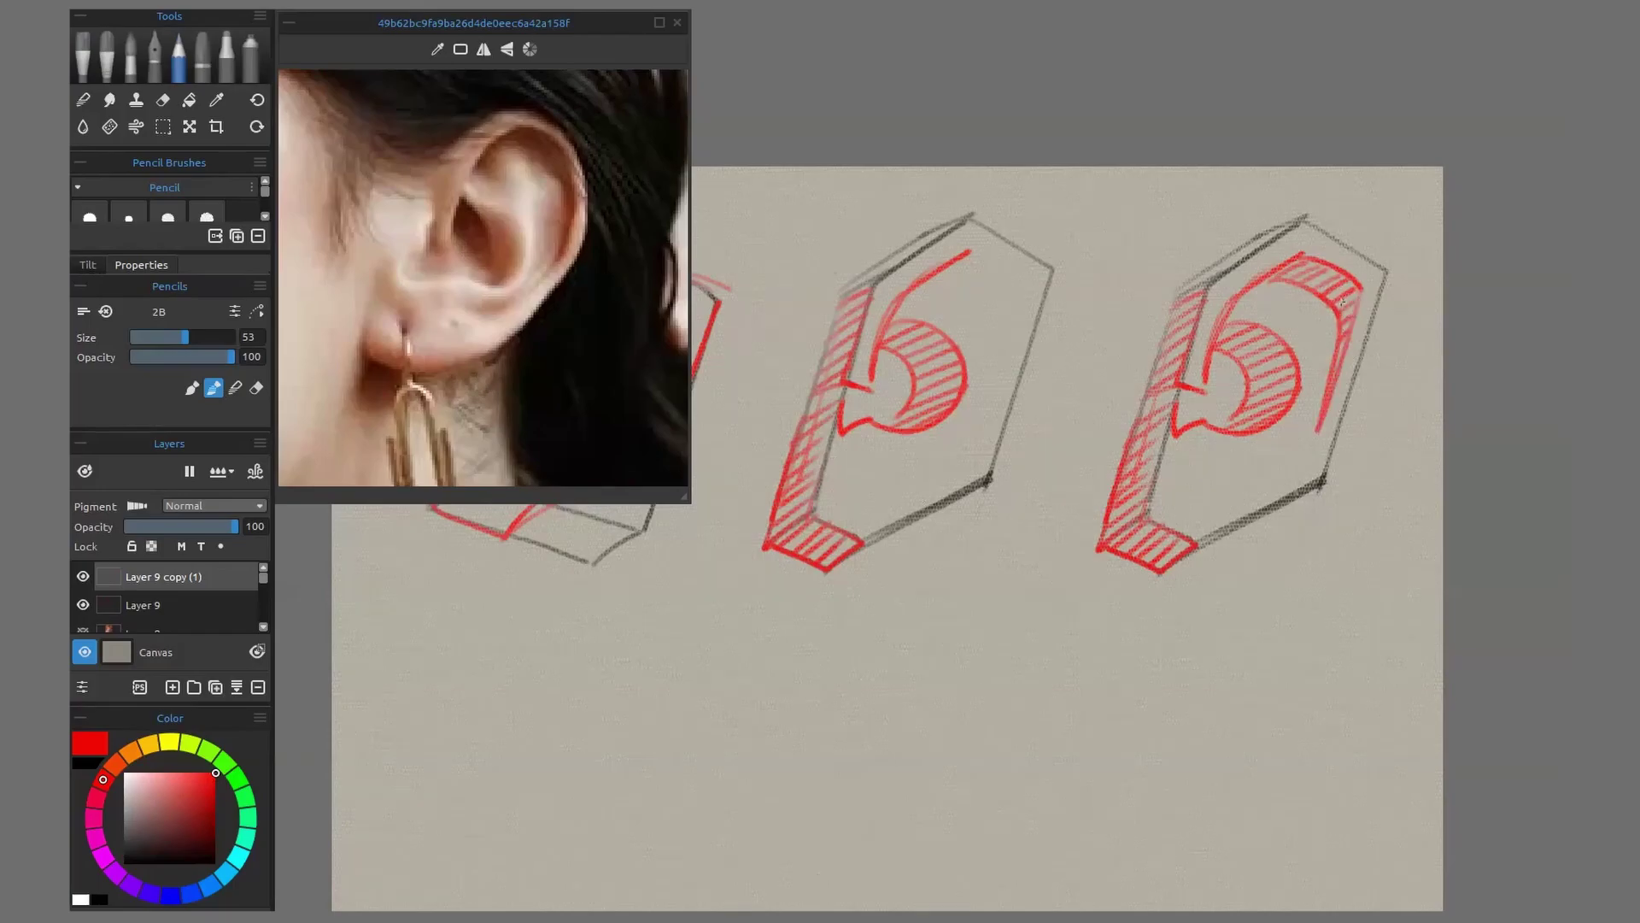
# Duplicate the third block's layer and place the copy below the first box
pyautogui.click(215, 687)
pyautogui.moveTo(1199, 785); pyautogui.dragTo(1343, 634)
pyautogui.hotkey('ctrl', 't')
pyautogui.moveTo(1271, 597); pyautogui.dragTo(671, 705)
pyautogui.moveTo(1054, 698); pyautogui.dragTo(1181, 621)
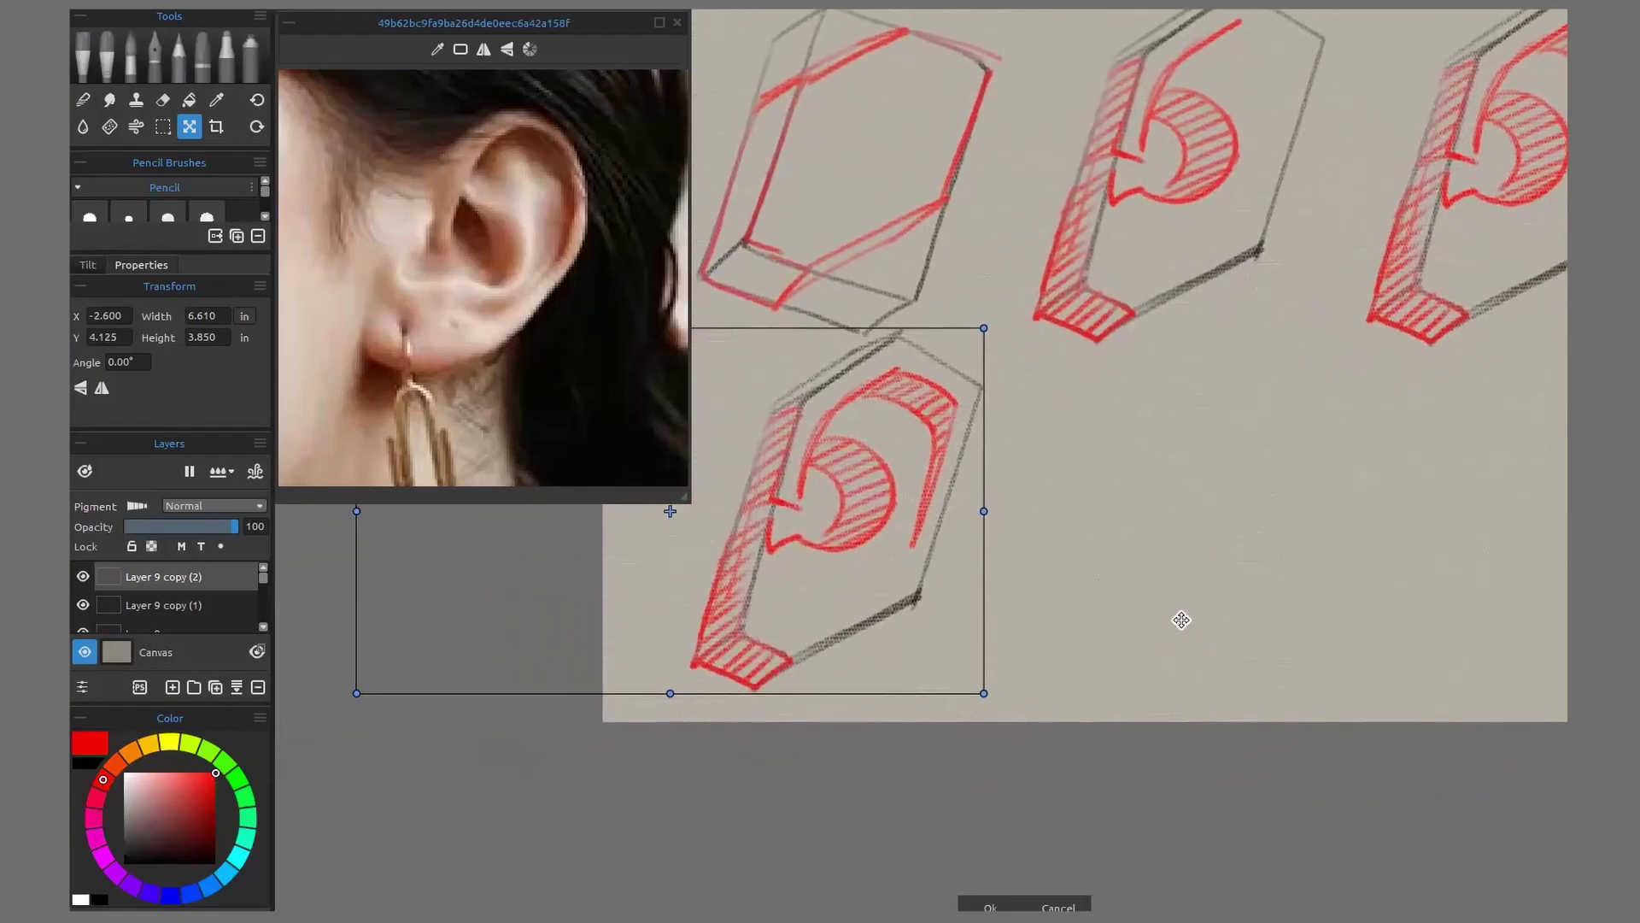
pyautogui.click(985, 904)
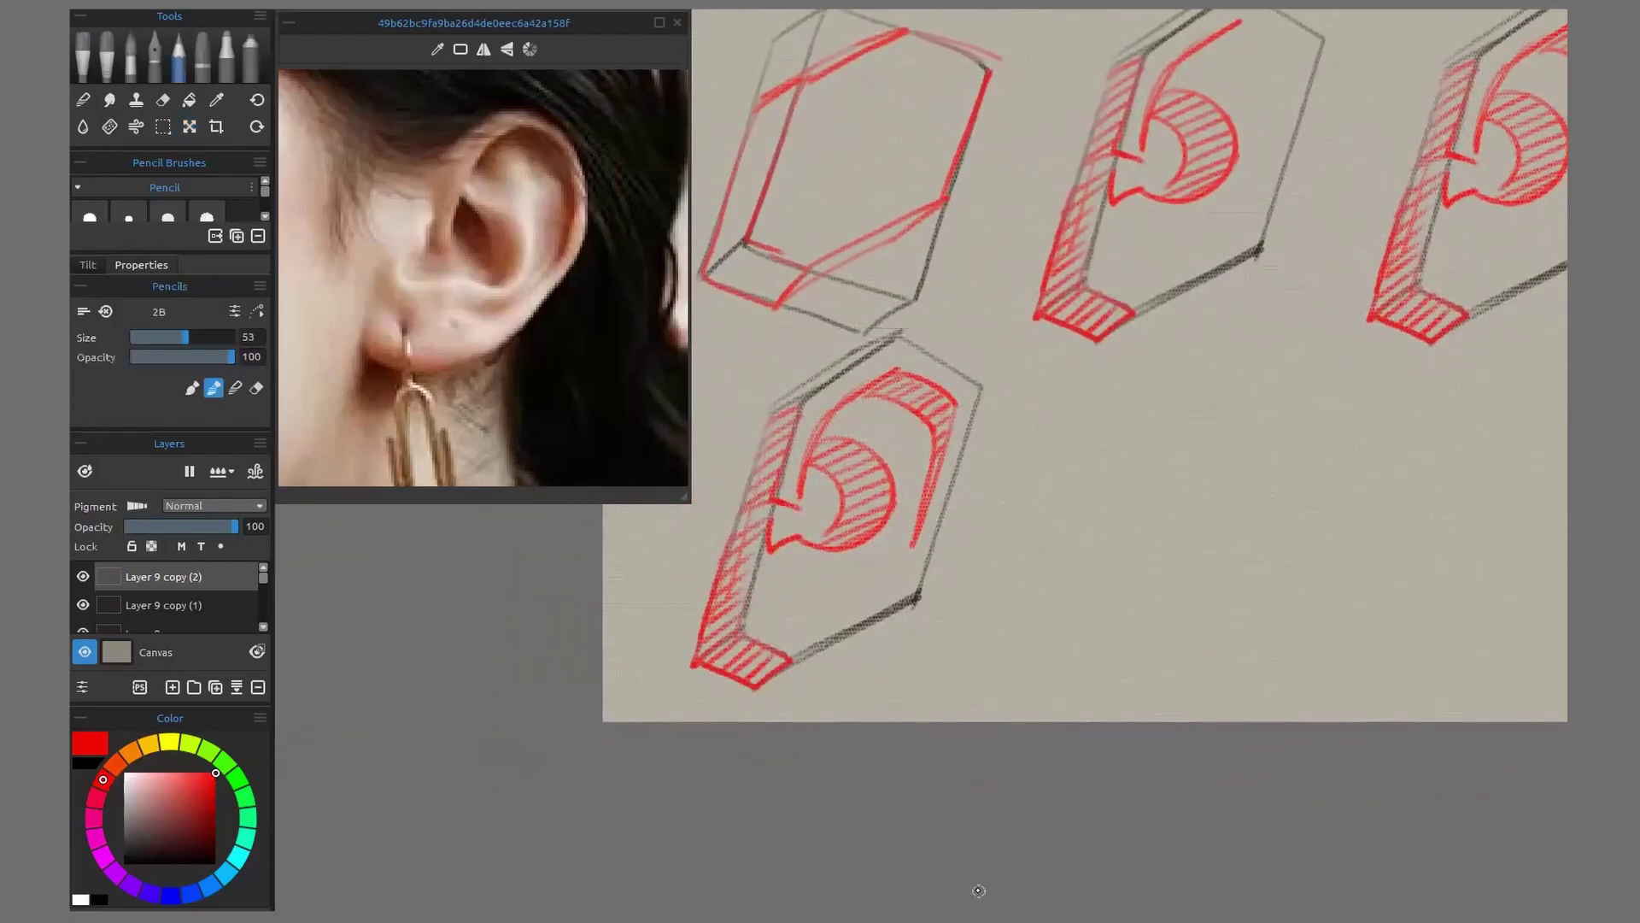
# Draw hatched red shadow shapes below the concha and under the top of the helix on the fourth block
pyautogui.moveTo(888, 554)
pyautogui.mouseDown()
pyautogui.moveTo(830, 568)
pyautogui.moveTo(890, 553)
pyautogui.mouseUp()
pyautogui.moveTo(878, 560); pyautogui.dragTo(846, 576)
pyautogui.moveTo(854, 564); pyautogui.dragTo(837, 575)
pyautogui.moveTo(837, 413)
pyautogui.mouseDown()
pyautogui.moveTo(873, 429)
pyautogui.moveTo(880, 394)
pyautogui.moveTo(846, 405)
pyautogui.mouseUp()
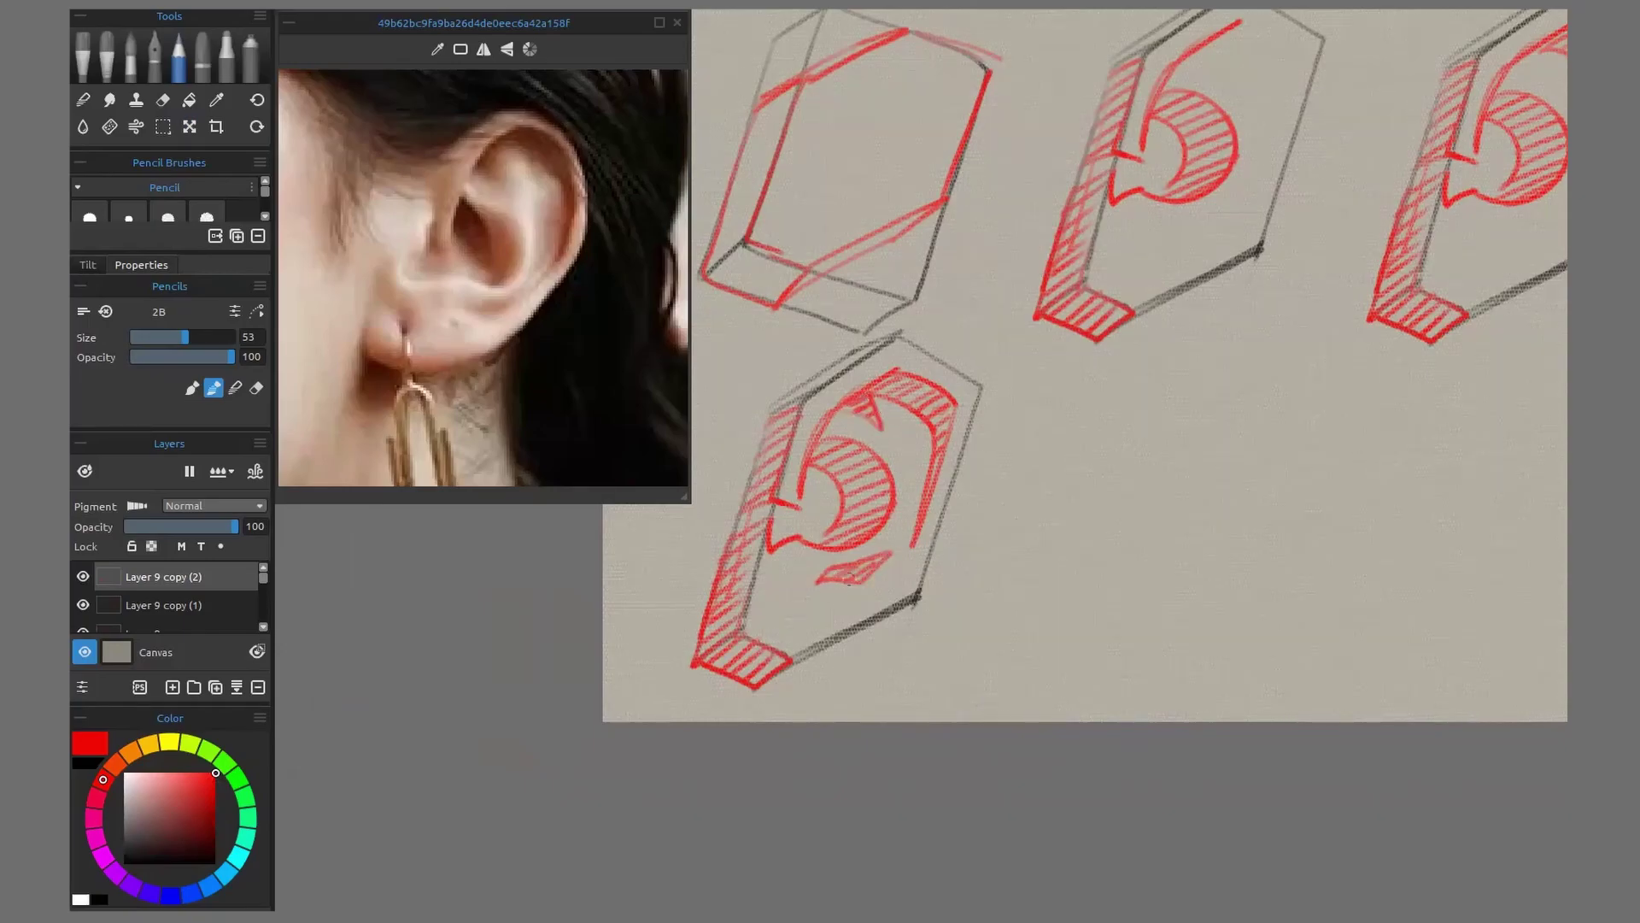
# Add a small red shadow wedge above the earlobe and hatch the tragus of the fourth block
pyautogui.moveTo(763, 557)
pyautogui.mouseDown()
pyautogui.moveTo(782, 606)
pyautogui.moveTo(759, 603)
pyautogui.mouseUp()
pyautogui.moveTo(771, 579); pyautogui.dragTo(756, 591)
pyautogui.moveTo(787, 479); pyautogui.dragTo(800, 534)
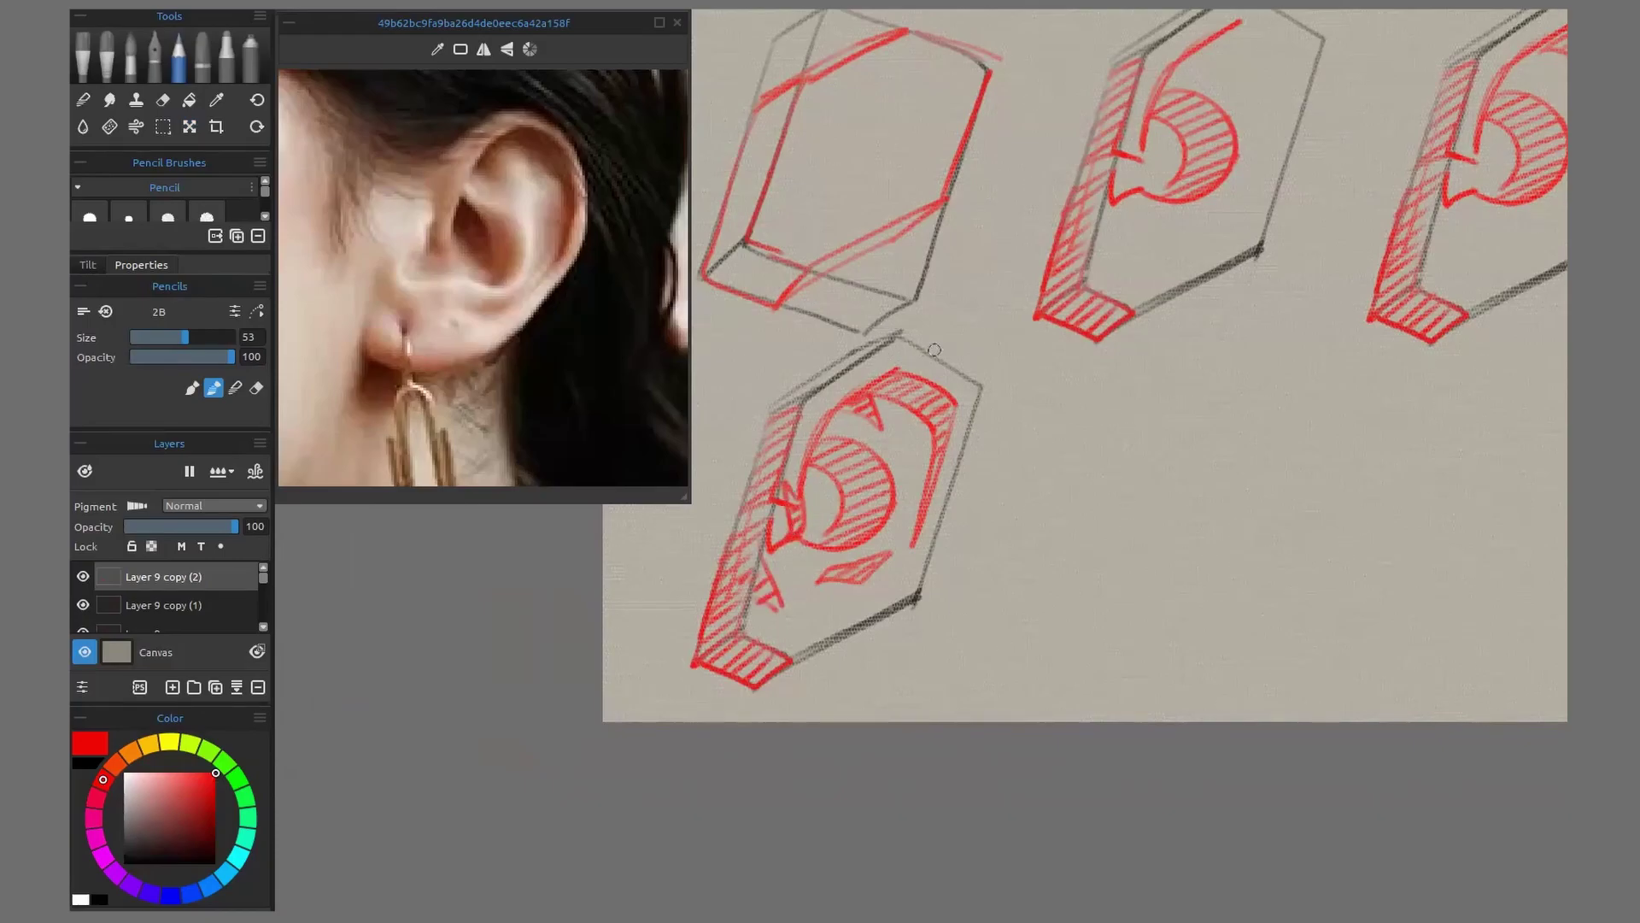
# Duplicate the fourth block's layer and place the copy beside it in the lower row
pyautogui.click(215, 686)
pyautogui.hotkey('ctrl', 't')
pyautogui.moveTo(854, 597)
pyautogui.mouseDown()
pyautogui.moveTo(1245, 597)
pyautogui.moveTo(1212, 596)
pyautogui.mouseUp()
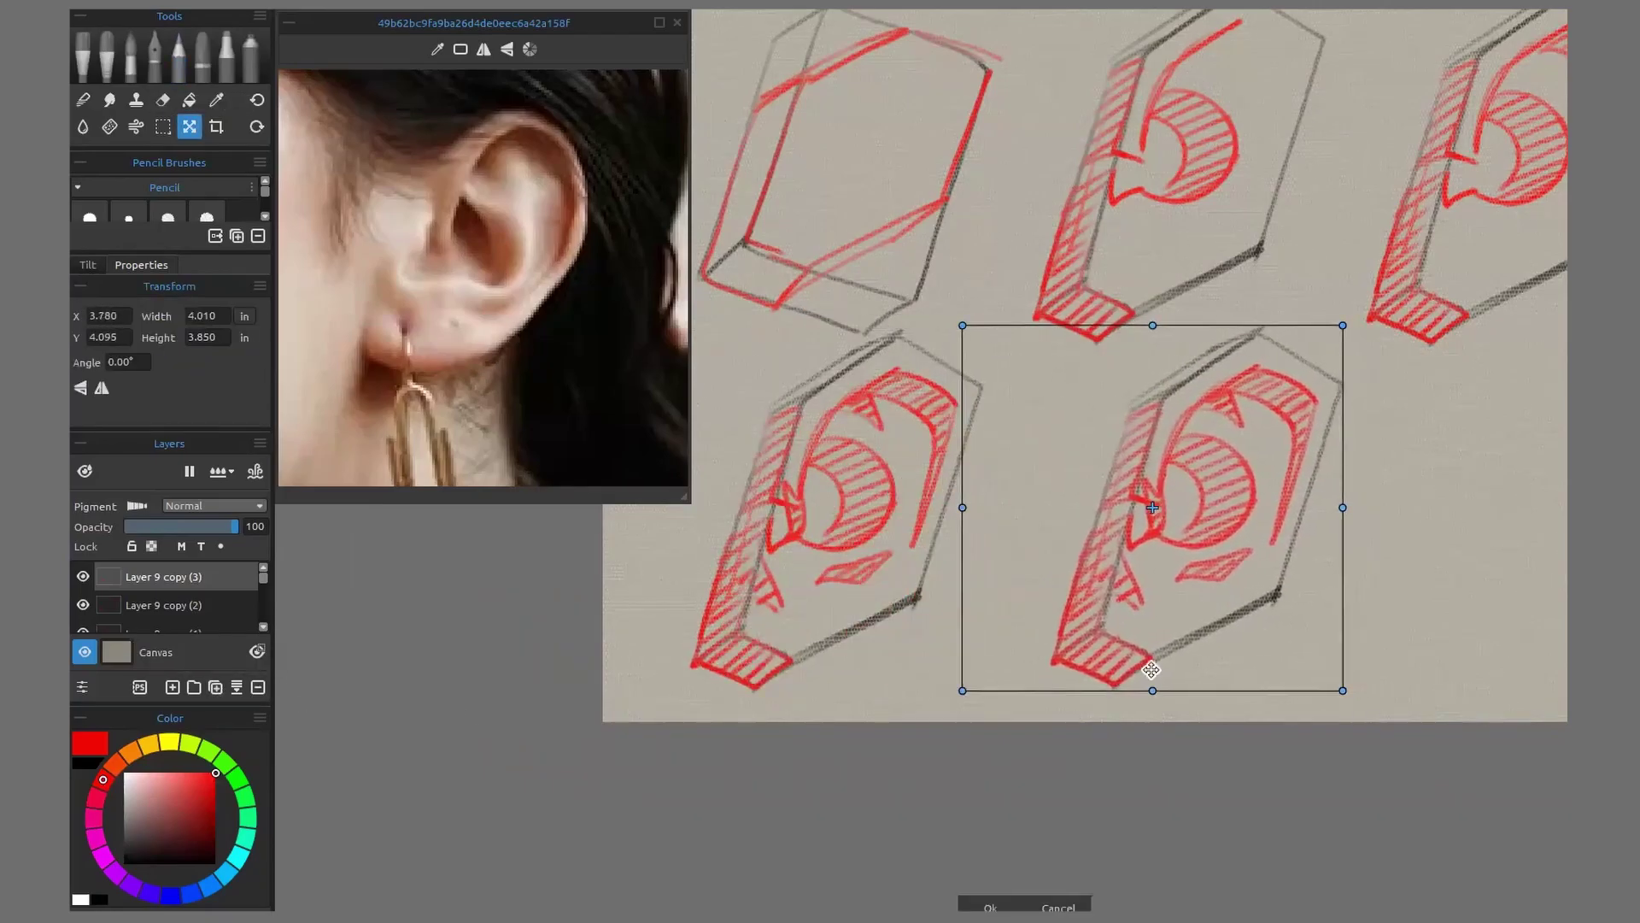
pyautogui.click(973, 899)
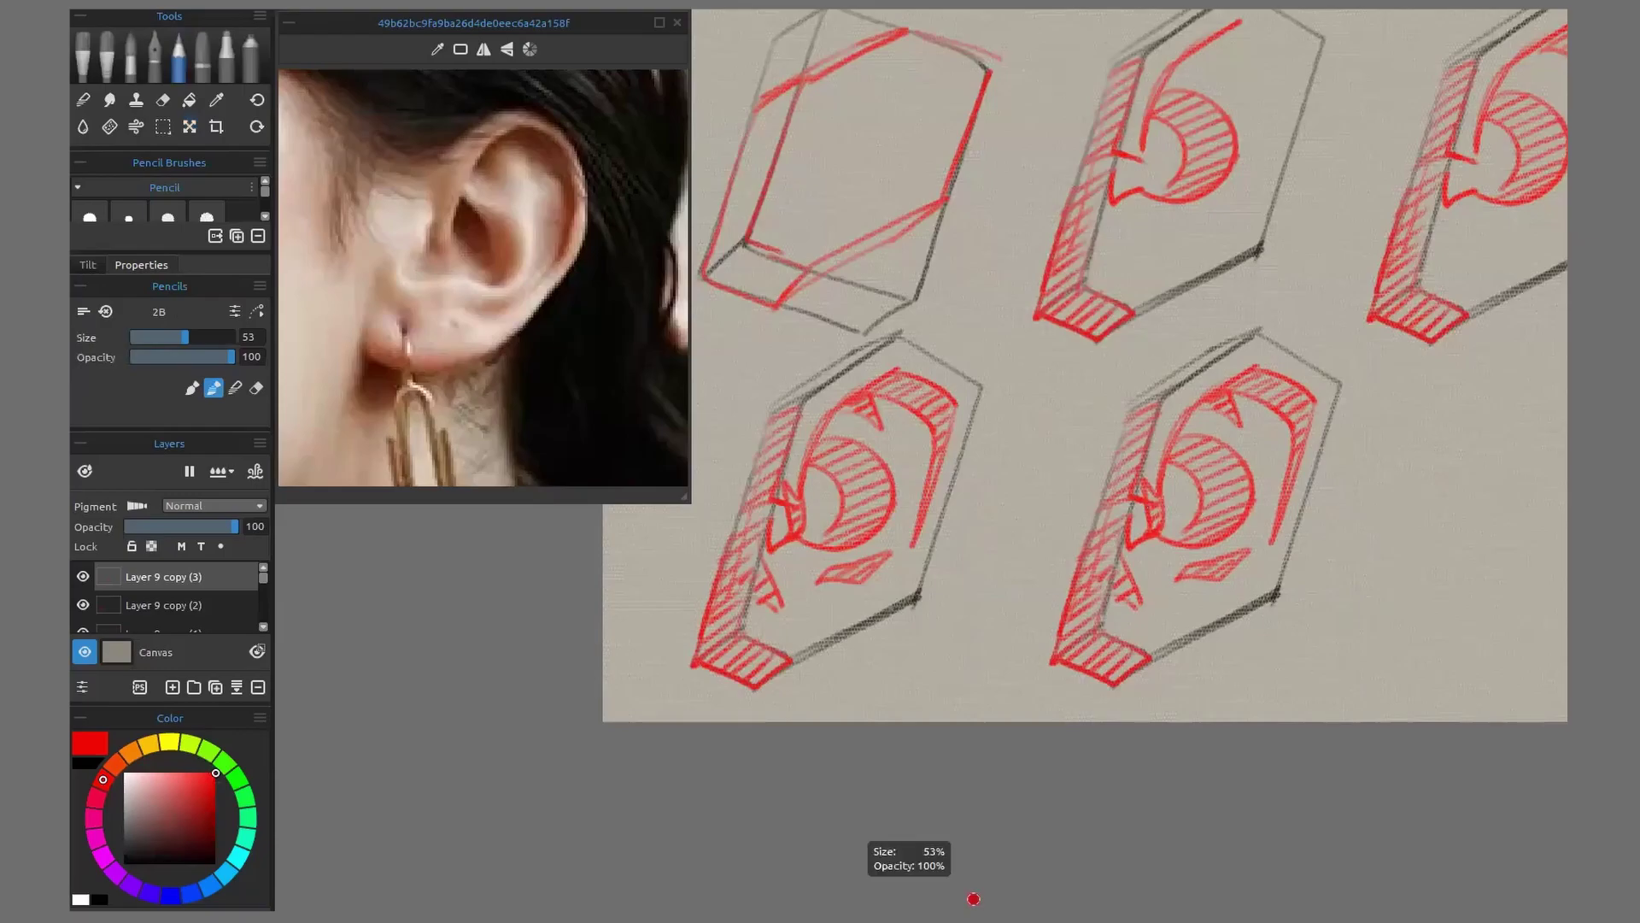
# Paint the upper side plane and the front of the helix on the fifth block in salmon with the Filbert Soft oil brush
pyautogui.press('a')
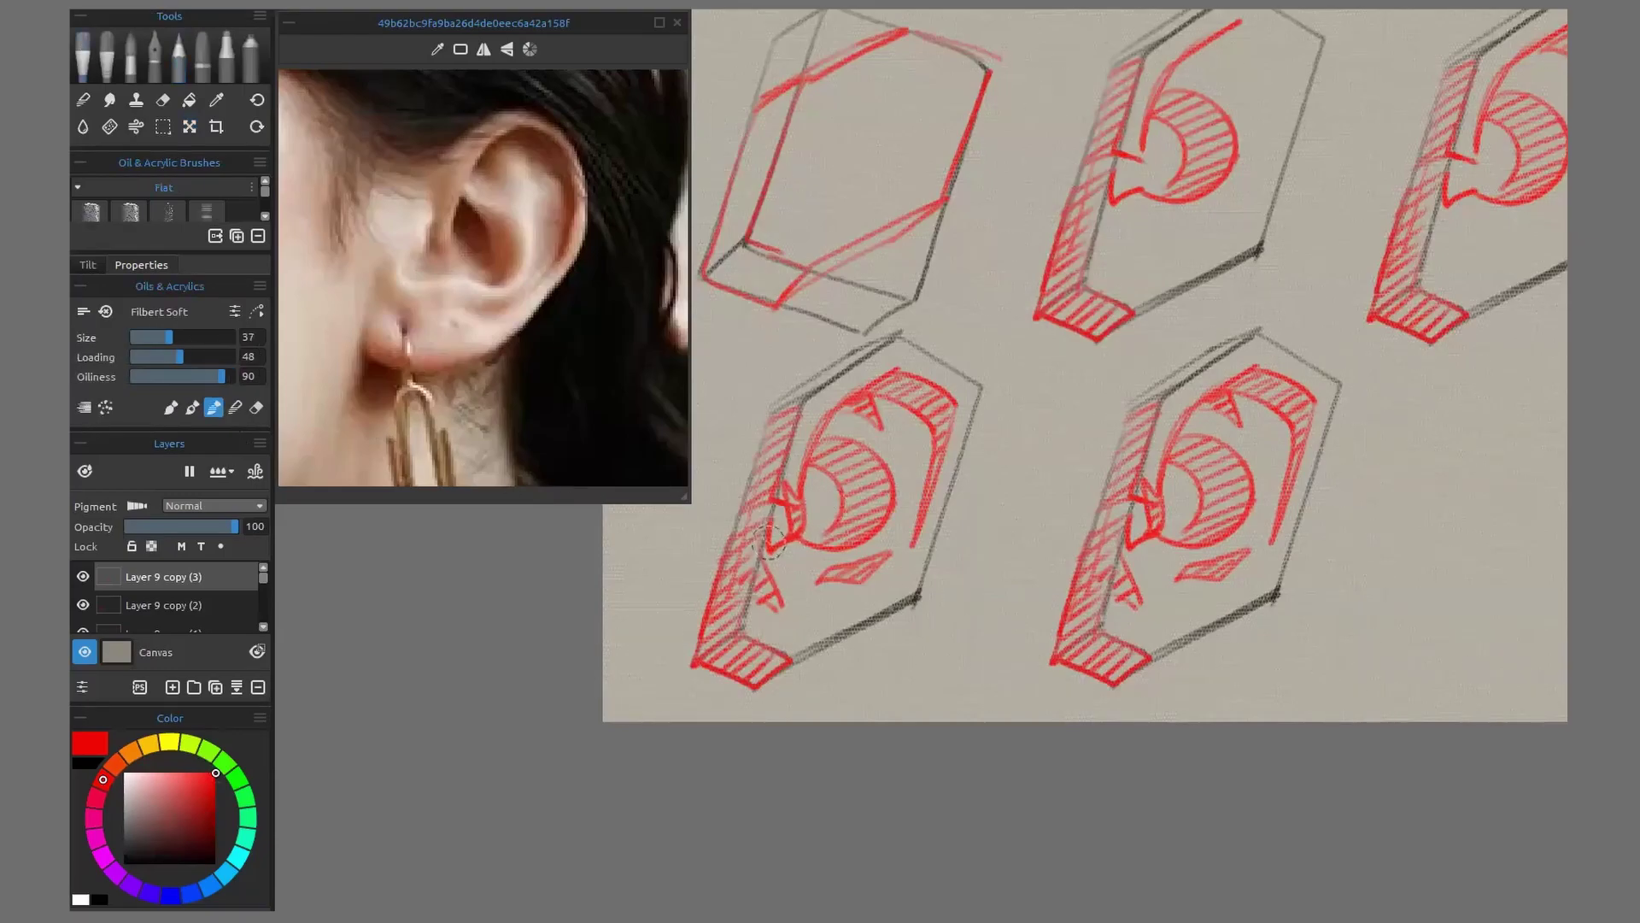
pyautogui.moveTo(1268, 571); pyautogui.dragTo(1238, 596)
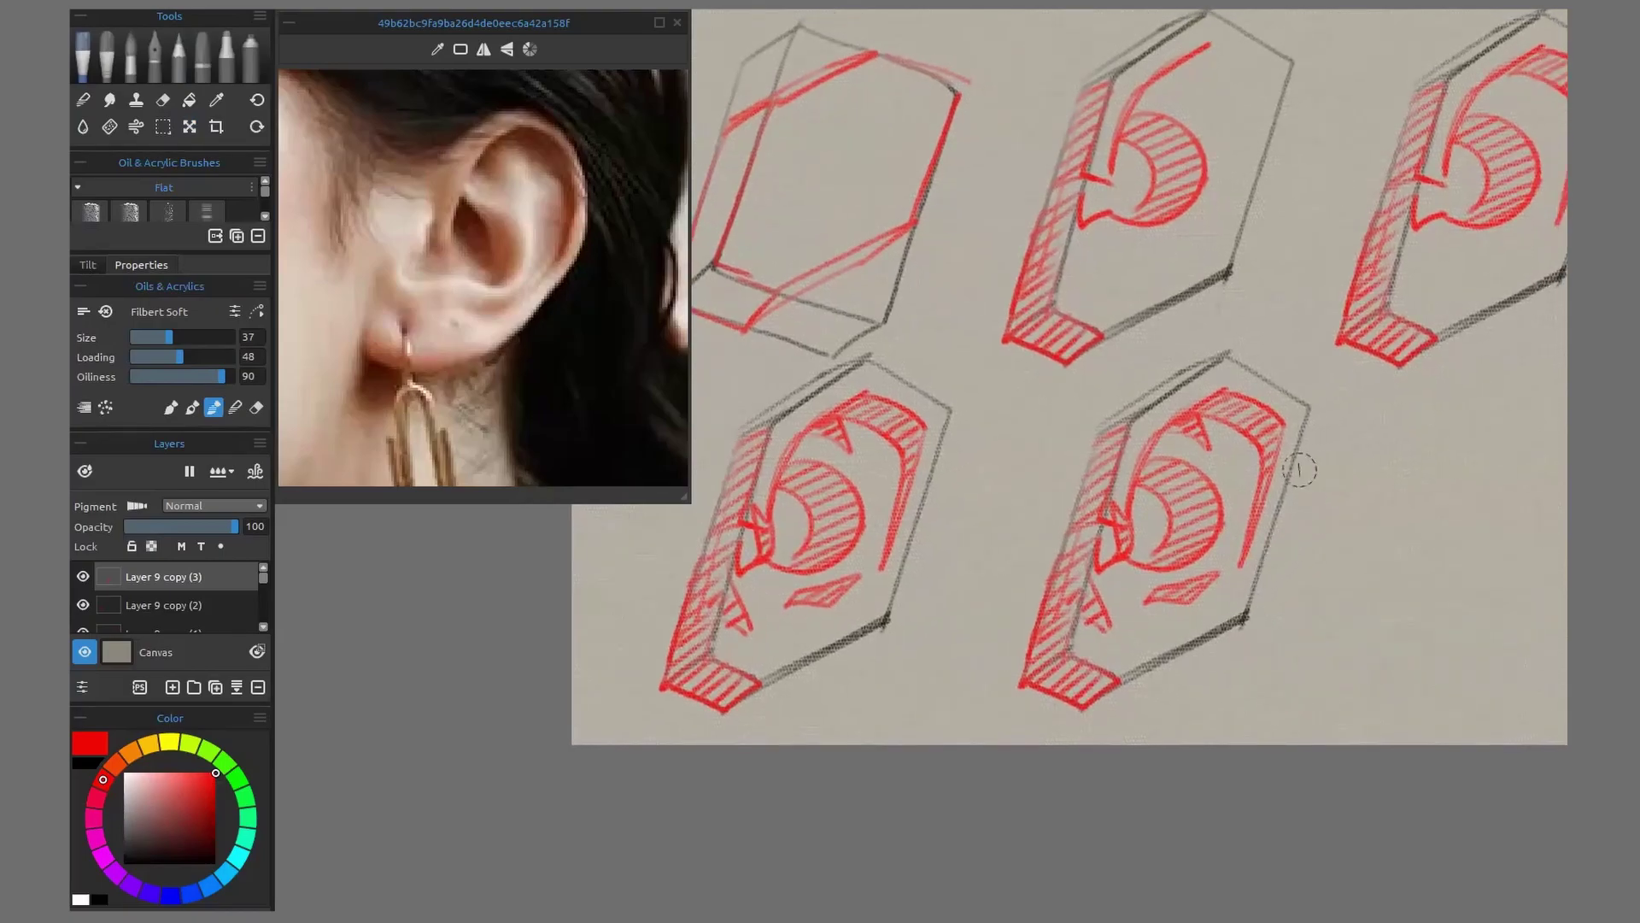
pyautogui.click(115, 763)
pyautogui.click(178, 788)
pyautogui.click(181, 792)
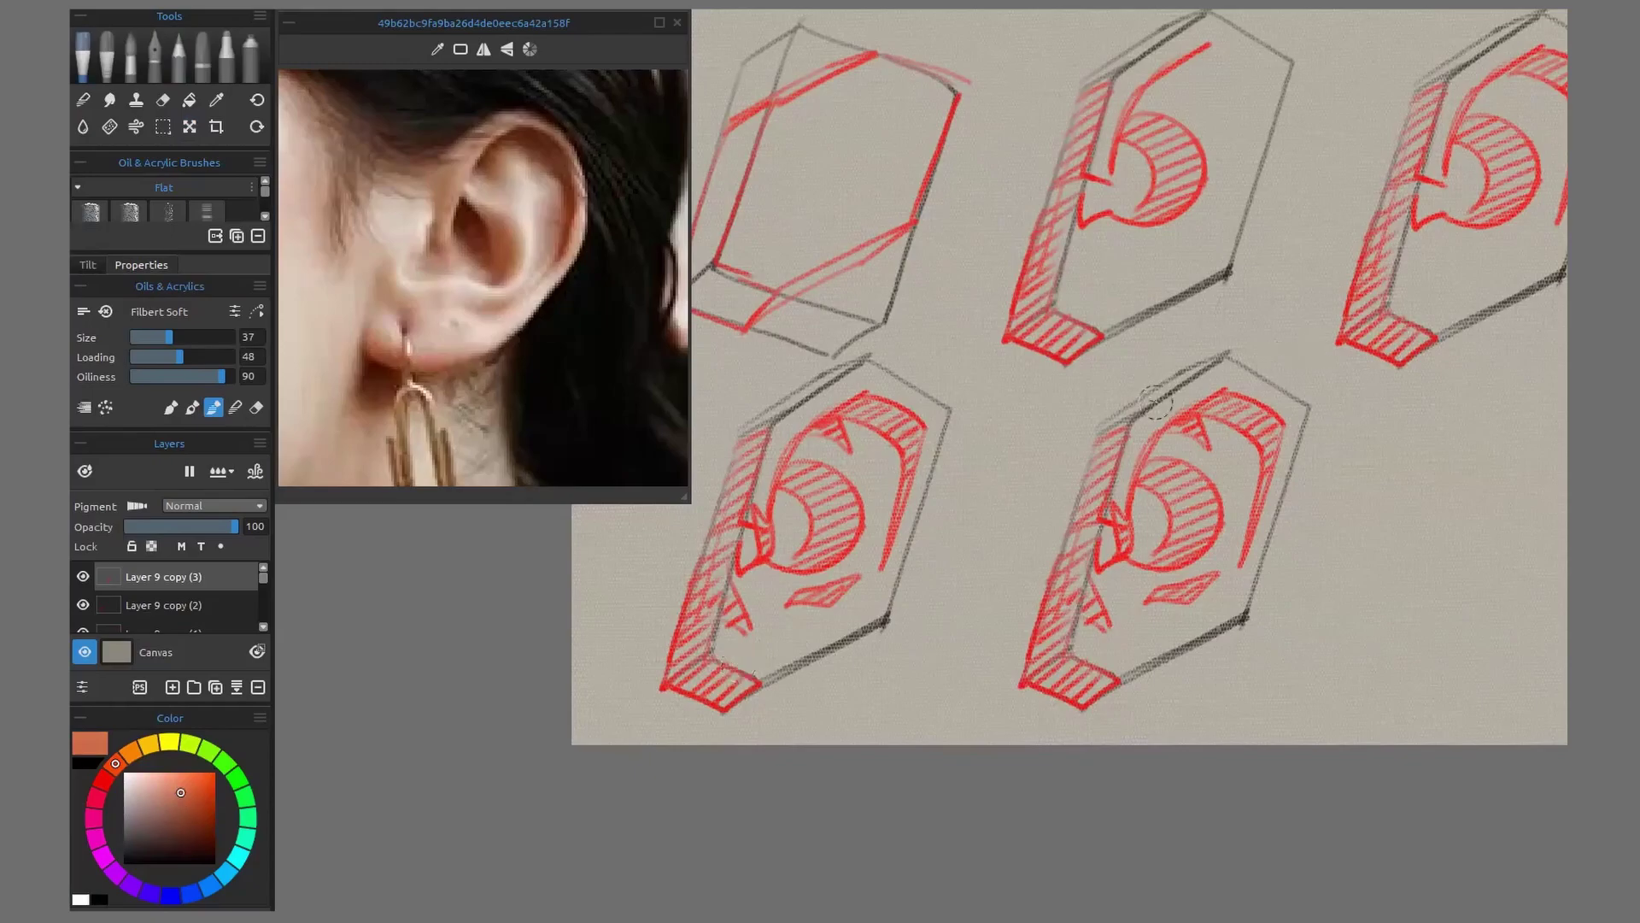
pyautogui.moveTo(1191, 381)
pyautogui.mouseDown()
pyautogui.moveTo(1127, 424)
pyautogui.moveTo(1117, 500)
pyautogui.mouseUp()
pyautogui.click(192, 408)
pyautogui.click(168, 785)
pyautogui.click(161, 792)
pyautogui.moveTo(1111, 433)
pyautogui.mouseDown()
pyautogui.moveTo(1091, 492)
pyautogui.moveTo(1115, 540)
pyautogui.mouseUp()
pyautogui.moveTo(1191, 423)
pyautogui.mouseDown()
pyautogui.moveTo(1195, 438)
pyautogui.moveTo(1169, 424)
pyautogui.moveTo(1242, 375)
pyautogui.mouseUp()
# Fill the lower side plane, the concha and the small shadow shapes of the fifth block with salmon
pyautogui.moveTo(1079, 545)
pyautogui.mouseDown()
pyautogui.moveTo(1072, 598)
pyautogui.moveTo(1111, 619)
pyautogui.moveTo(1038, 662)
pyautogui.moveTo(1081, 687)
pyautogui.mouseUp()
pyautogui.moveTo(1136, 590)
pyautogui.mouseDown()
pyautogui.moveTo(1192, 598)
pyautogui.moveTo(1148, 604)
pyautogui.mouseUp()
pyautogui.moveTo(1185, 517)
pyautogui.mouseDown()
pyautogui.moveTo(1153, 496)
pyautogui.moveTo(1201, 470)
pyautogui.moveTo(1169, 550)
pyautogui.mouseUp()
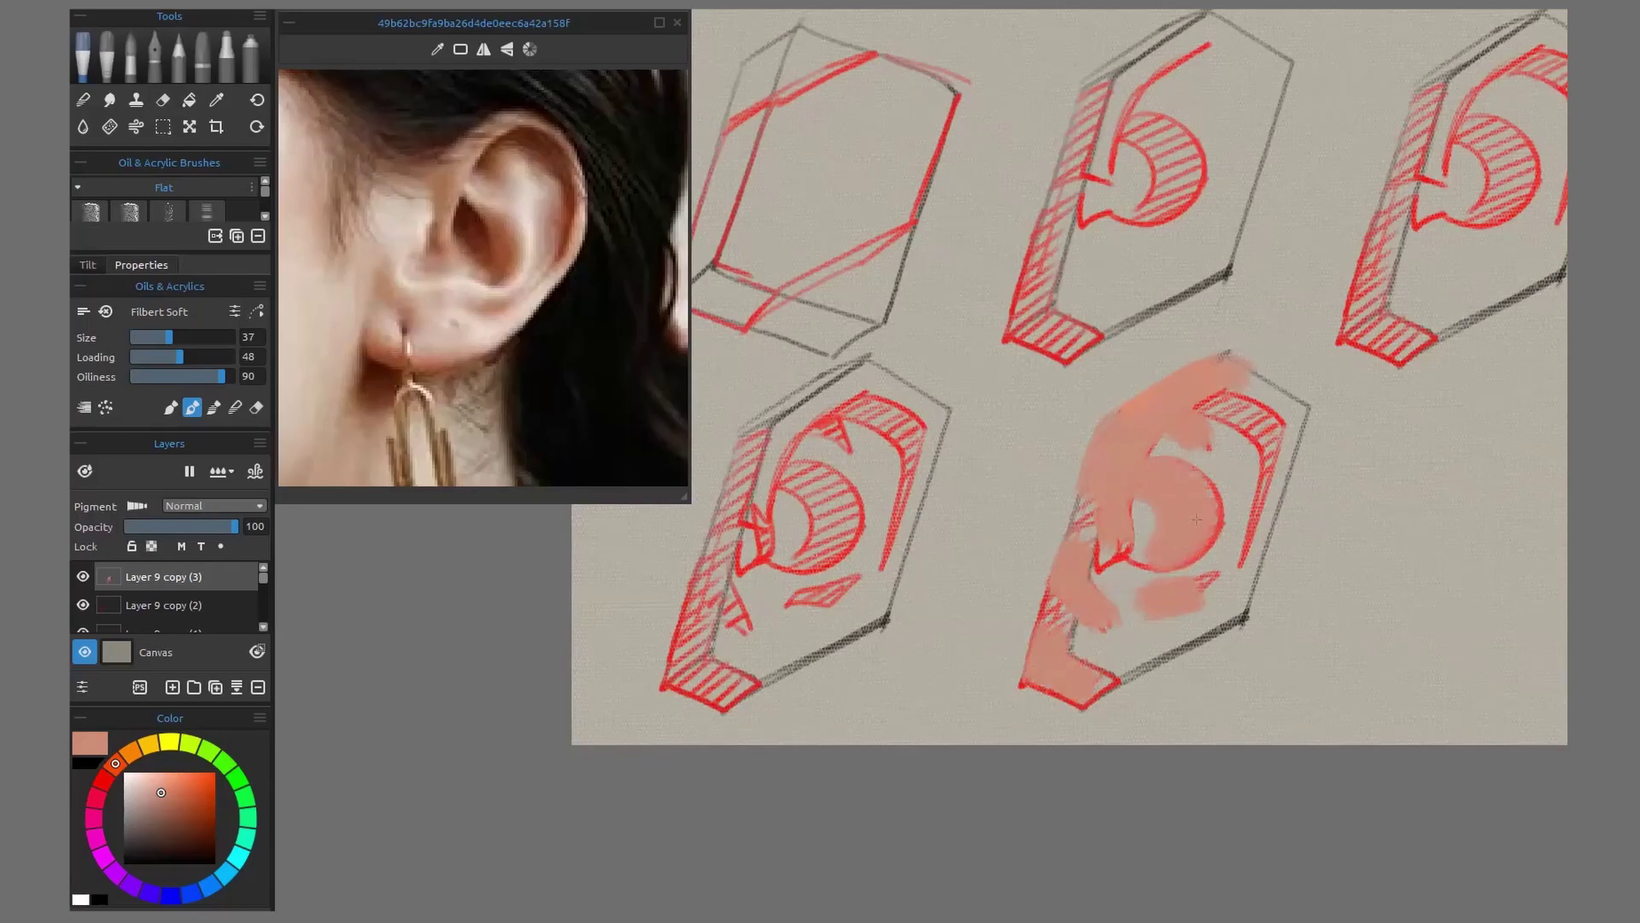
pyautogui.moveTo(1162, 502)
pyautogui.mouseDown()
pyautogui.moveTo(1165, 446)
pyautogui.moveTo(1120, 458)
pyautogui.moveTo(1035, 671)
pyautogui.mouseUp()
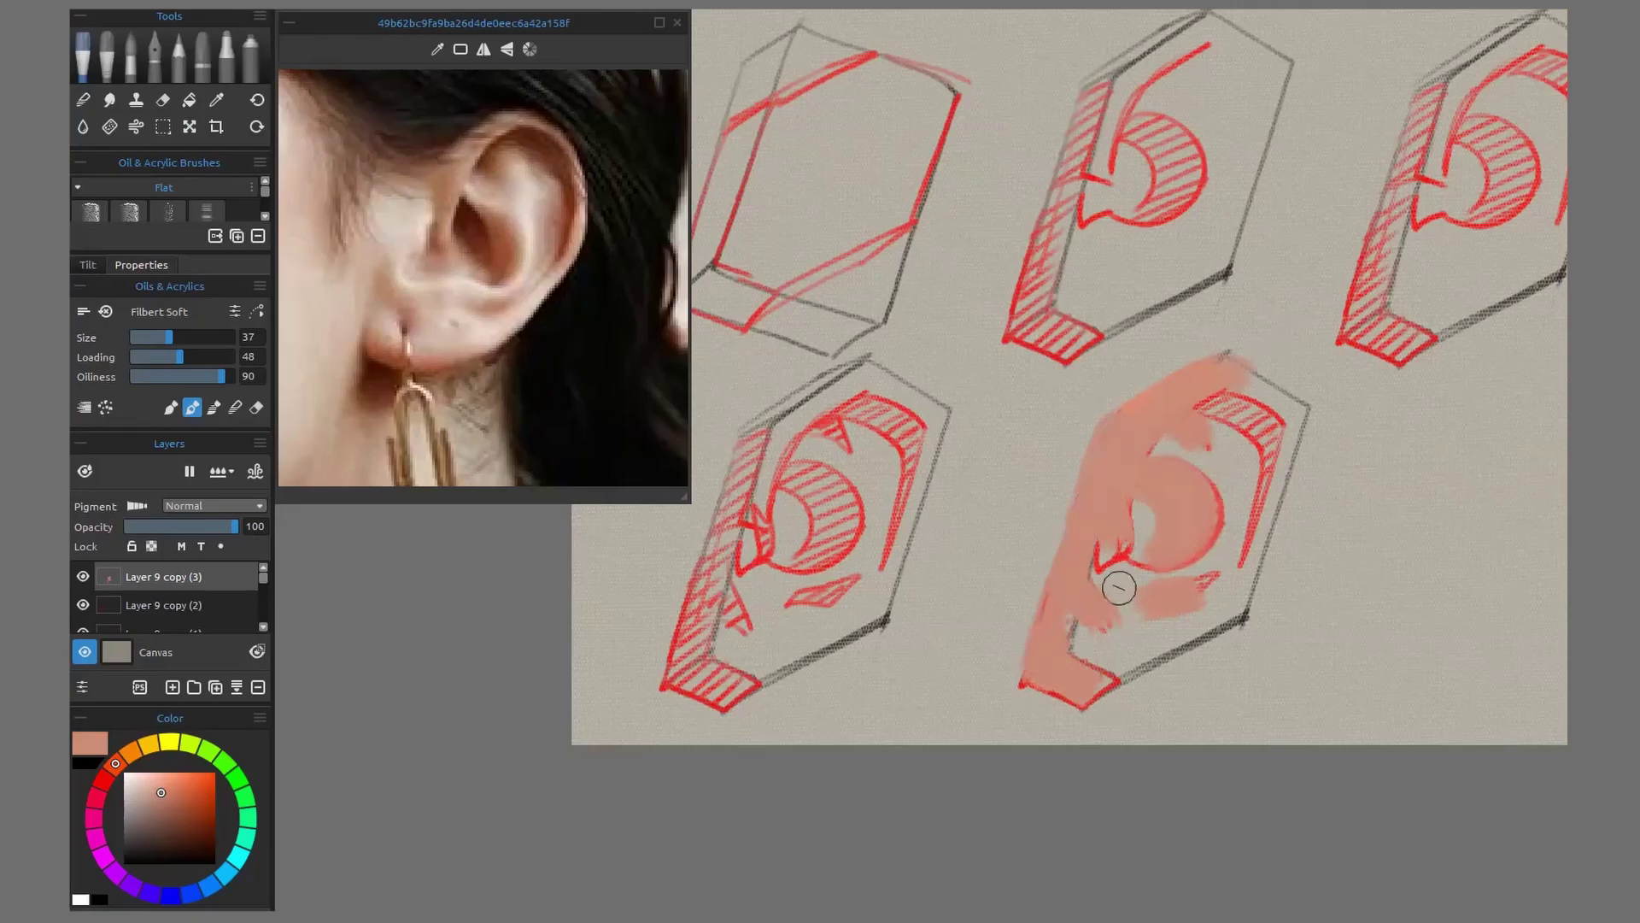
# Choose a dark reddish brown and block in the upper part of the shadow inside the painted ear's helix
pyautogui.moveTo(1172, 764); pyautogui.dragTo(1078, 728)
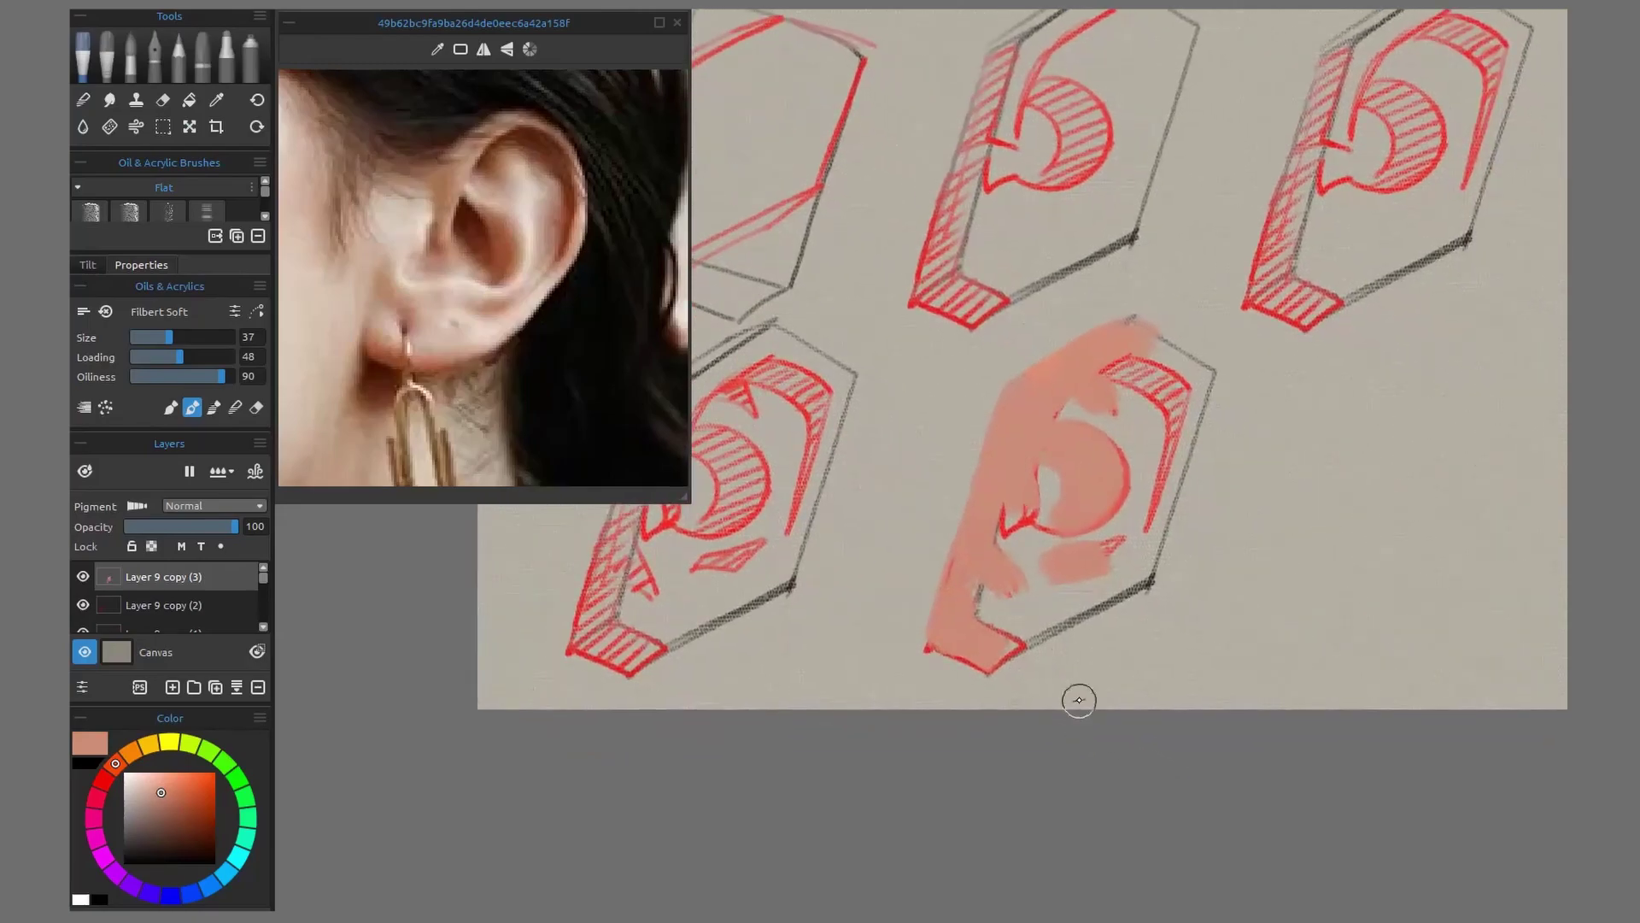
pyautogui.click(196, 817)
pyautogui.click(169, 822)
pyautogui.click(1148, 379)
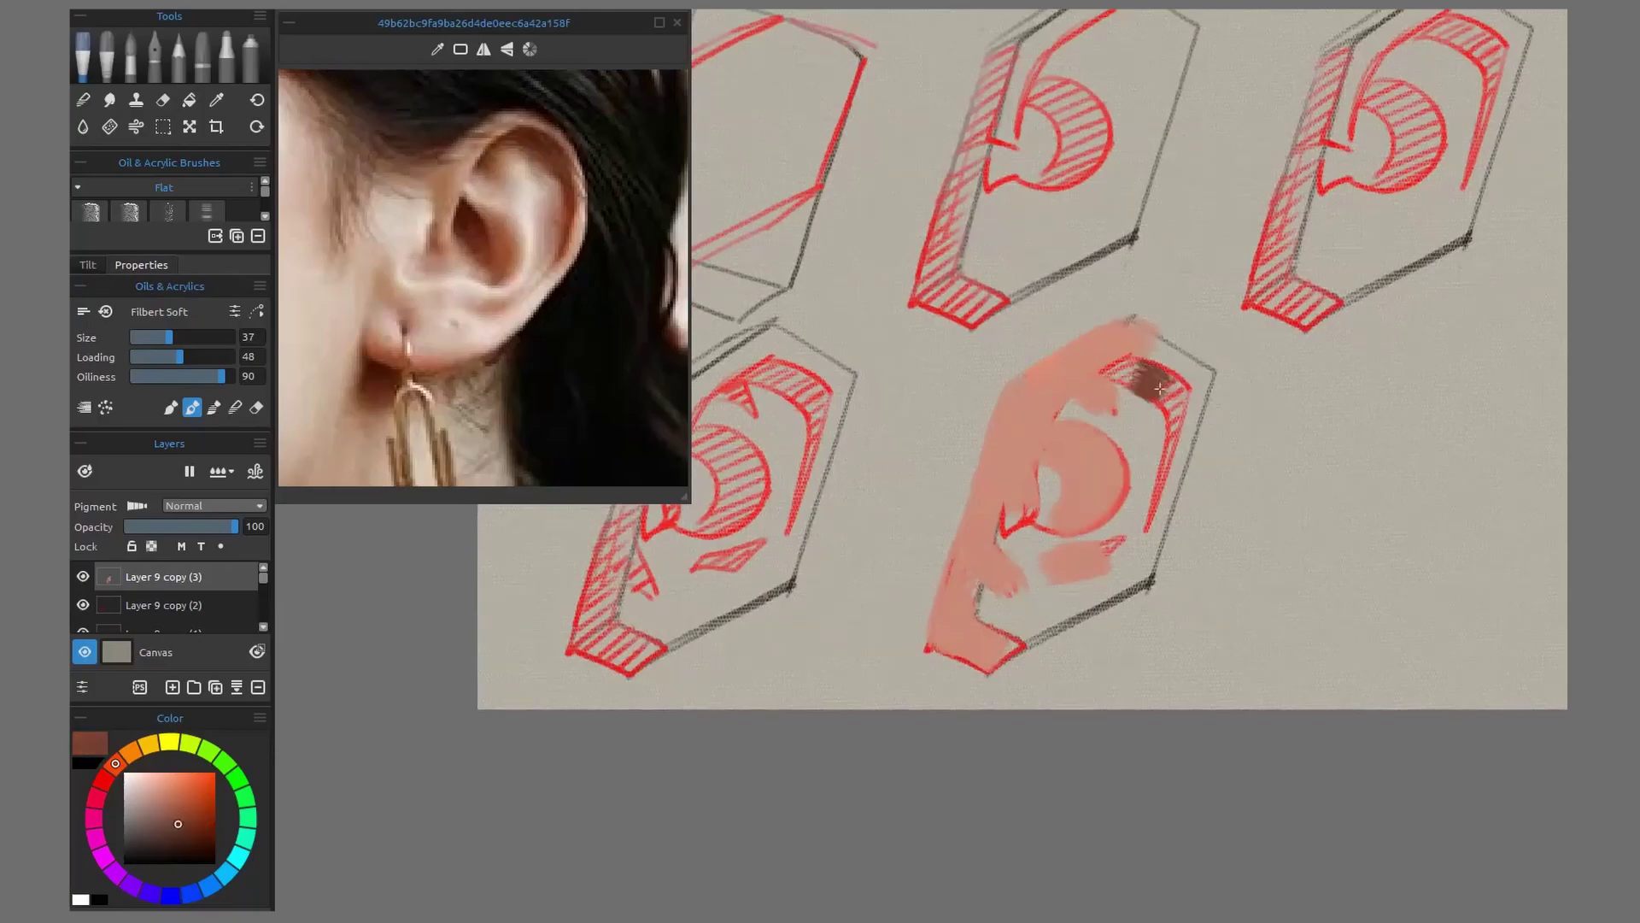
pyautogui.moveTo(1153, 369)
pyautogui.mouseDown()
pyautogui.moveTo(1128, 365)
pyautogui.moveTo(1111, 390)
pyautogui.mouseUp()
pyautogui.moveTo(1183, 376); pyautogui.dragTo(1168, 447)
# Set the brush to size 19, loading 33 and oiliness 69, and paint the lower helix shadow and the concha brown
pyautogui.click(151, 337)
pyautogui.click(166, 356)
pyautogui.click(201, 376)
pyautogui.moveTo(1180, 417); pyautogui.dragTo(1145, 529)
pyautogui.click(214, 407)
pyautogui.moveTo(1184, 417)
pyautogui.mouseDown()
pyautogui.moveTo(1135, 548)
pyautogui.moveTo(1078, 563)
pyautogui.mouseUp()
pyautogui.moveTo(1059, 461)
pyautogui.mouseDown()
pyautogui.moveTo(1076, 470)
pyautogui.moveTo(1049, 443)
pyautogui.moveTo(1076, 444)
pyautogui.moveTo(1081, 427)
pyautogui.moveTo(1122, 487)
pyautogui.moveTo(1060, 504)
pyautogui.moveTo(1046, 455)
pyautogui.moveTo(1064, 423)
pyautogui.moveTo(1094, 525)
pyautogui.moveTo(1068, 511)
pyautogui.moveTo(1108, 476)
pyautogui.mouseUp()
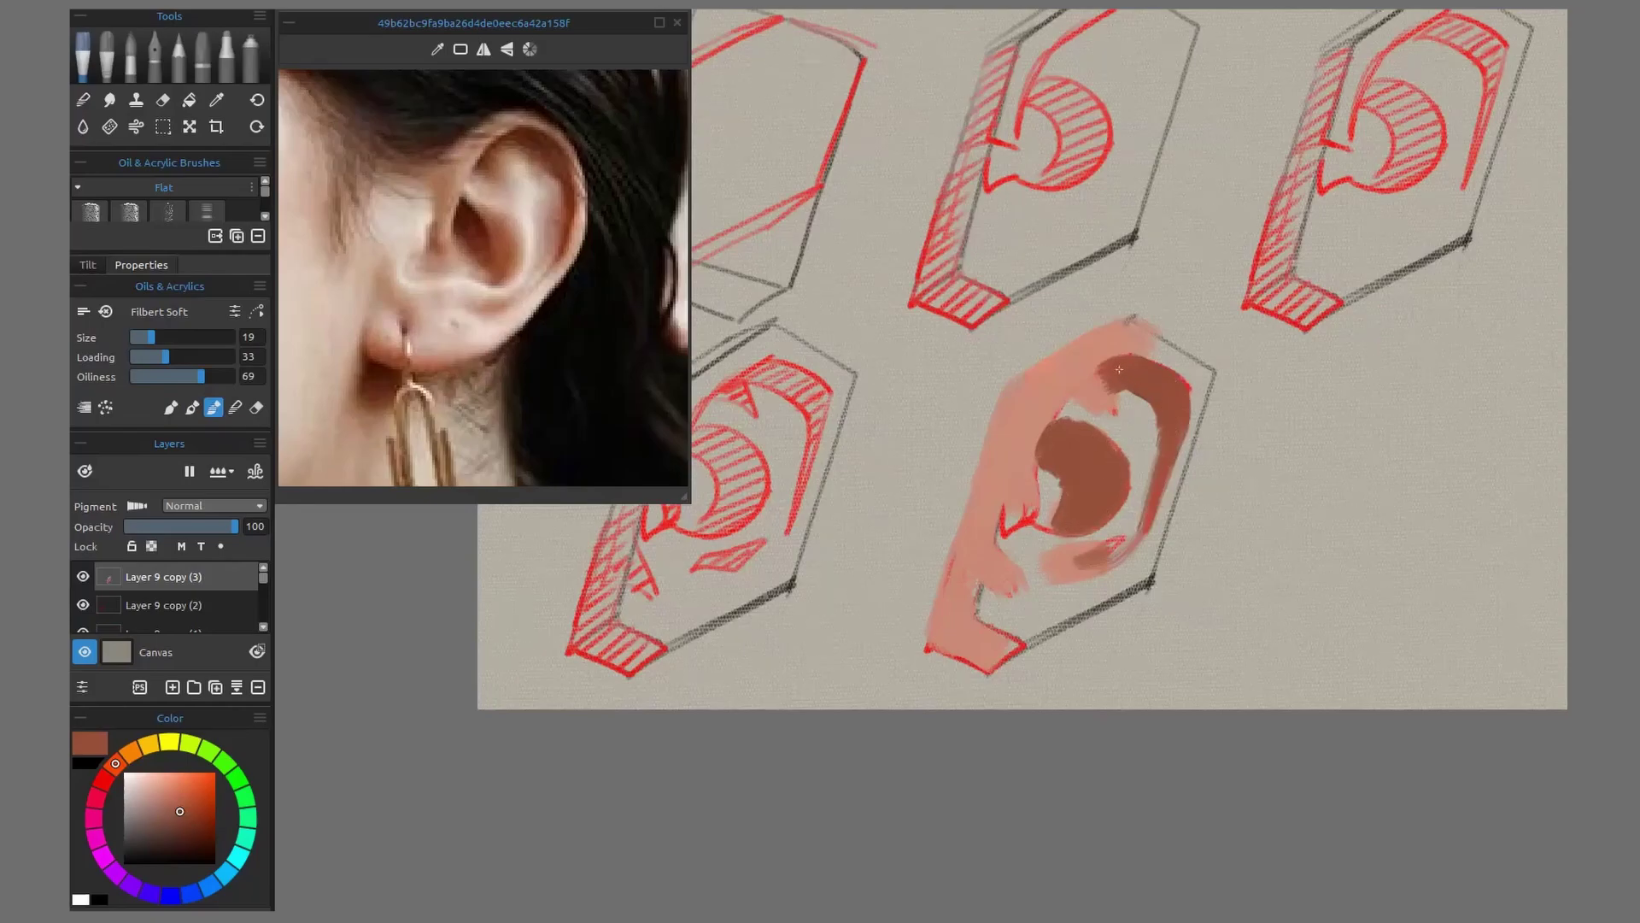
# Paint a darker brown over the upper helix shadow, the tragus and the underside of the earlobe
pyautogui.click(181, 819)
pyautogui.moveTo(1107, 365)
pyautogui.mouseDown()
pyautogui.moveTo(1078, 388)
pyautogui.moveTo(1098, 397)
pyautogui.moveTo(1121, 355)
pyautogui.moveTo(1163, 374)
pyautogui.moveTo(1093, 359)
pyautogui.moveTo(1173, 394)
pyautogui.moveTo(1176, 424)
pyautogui.mouseUp()
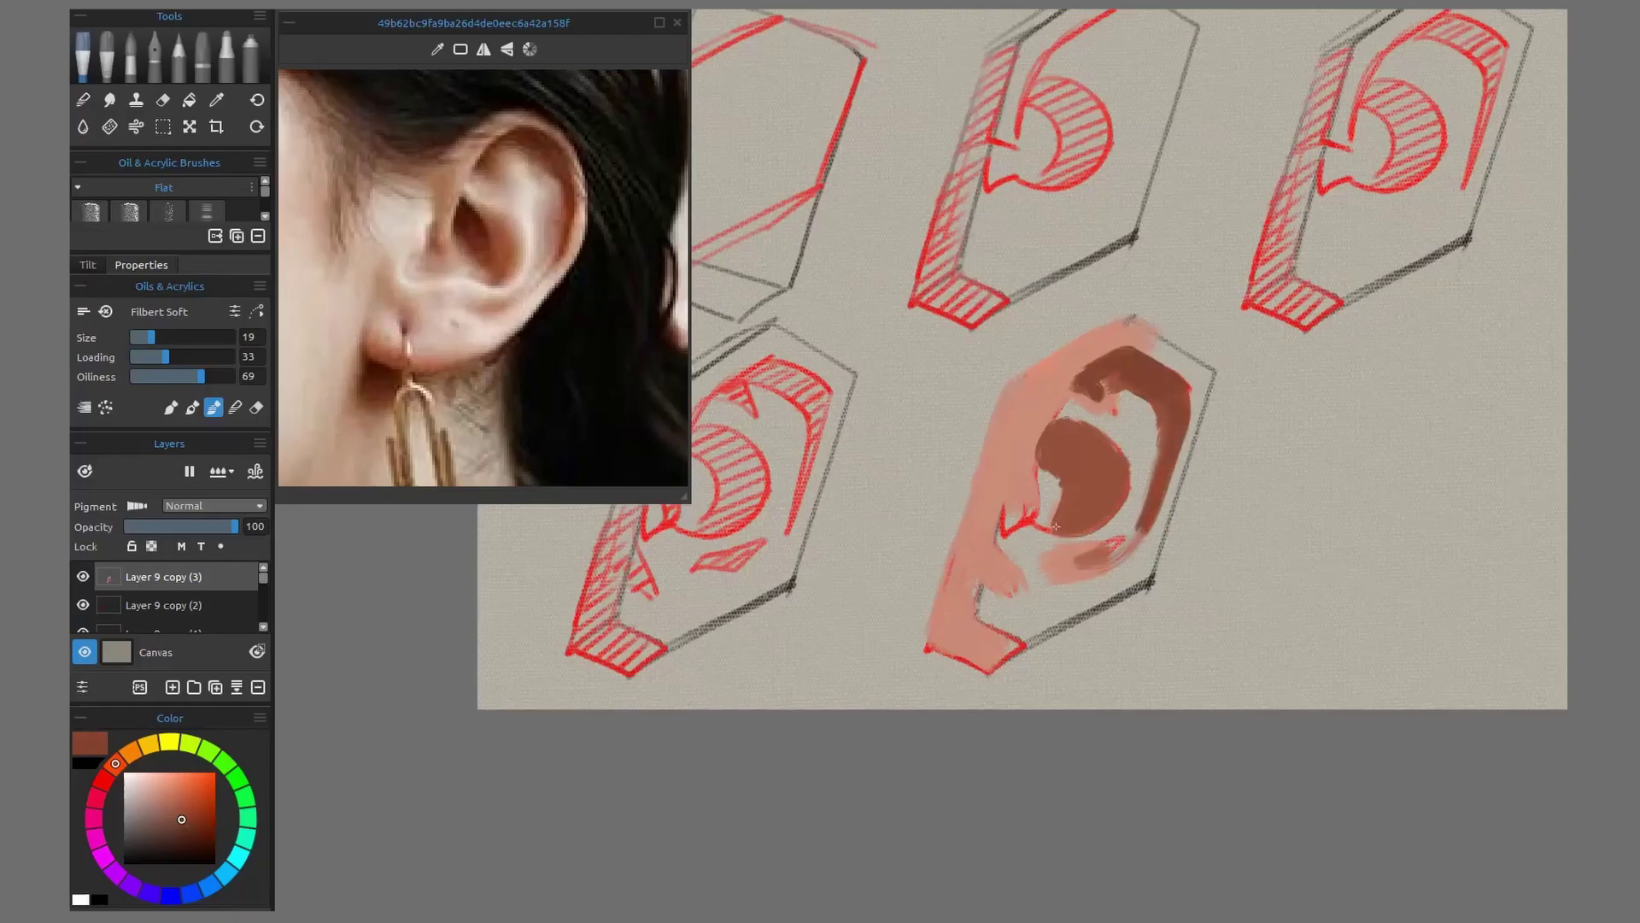
pyautogui.moveTo(1014, 477)
pyautogui.mouseDown()
pyautogui.moveTo(1018, 518)
pyautogui.moveTo(1027, 426)
pyautogui.mouseUp()
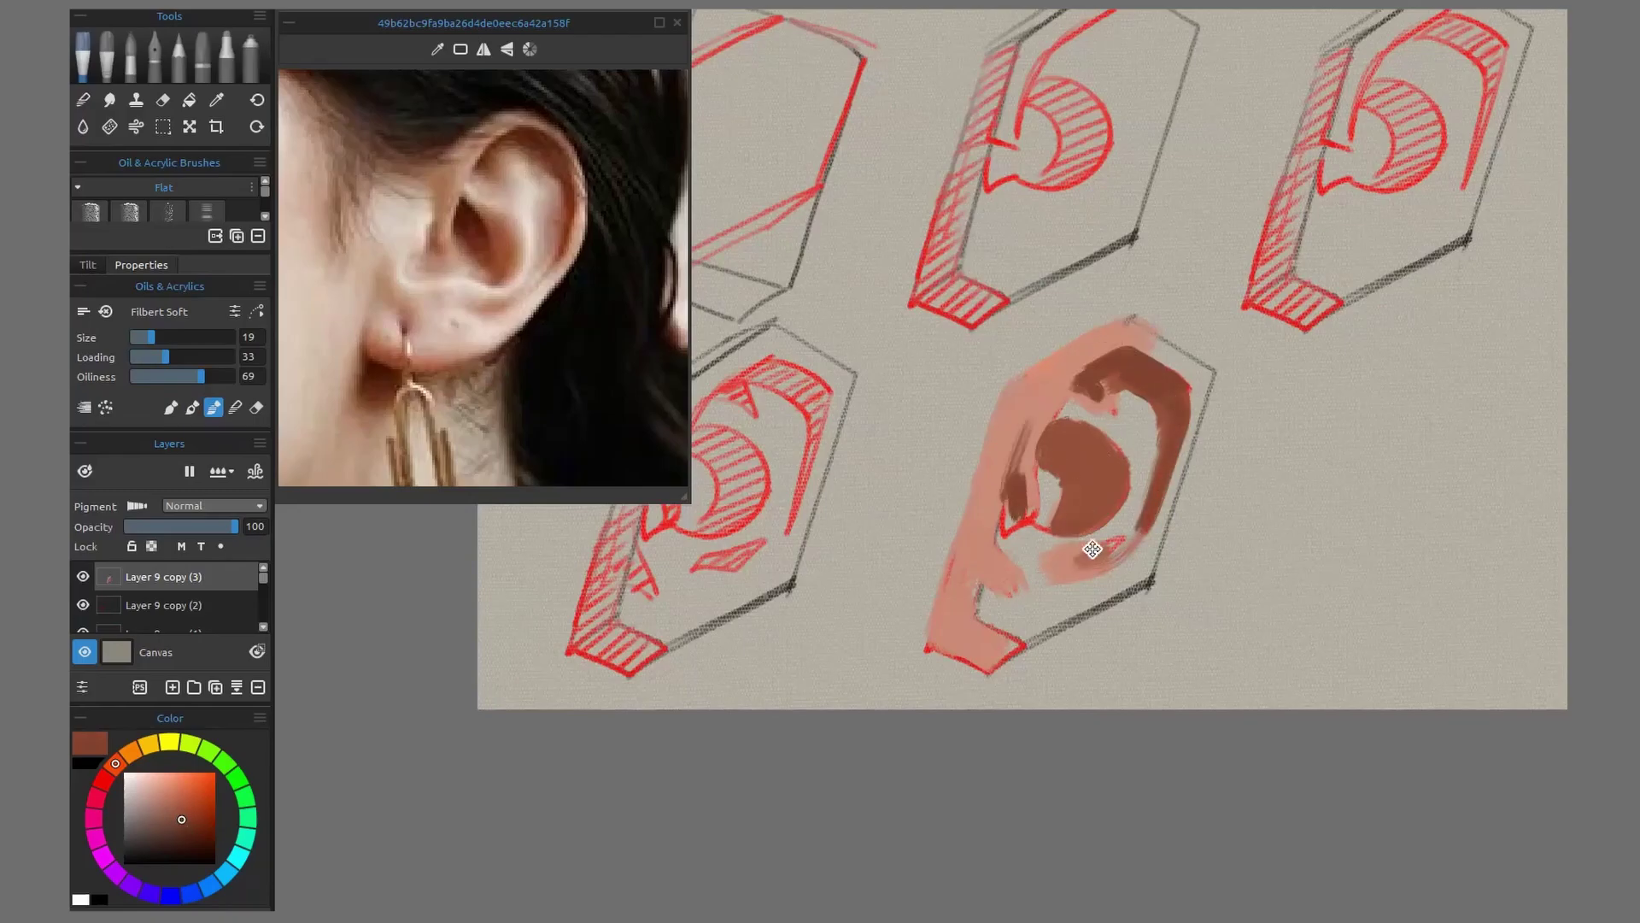
pyautogui.moveTo(1090, 552); pyautogui.dragTo(1114, 469)
pyautogui.moveTo(963, 533)
pyautogui.mouseDown()
pyautogui.moveTo(957, 560)
pyautogui.moveTo(1006, 588)
pyautogui.moveTo(949, 593)
pyautogui.moveTo(982, 609)
pyautogui.moveTo(1107, 542)
pyautogui.mouseUp()
# Set the brush size to 35 and paint a light peach highlight on the upper outer corner of the painted ear's rim
pyautogui.moveTo(1289, 422); pyautogui.dragTo(1253, 451)
pyautogui.click(131, 751)
pyautogui.click(175, 790)
pyautogui.click(169, 786)
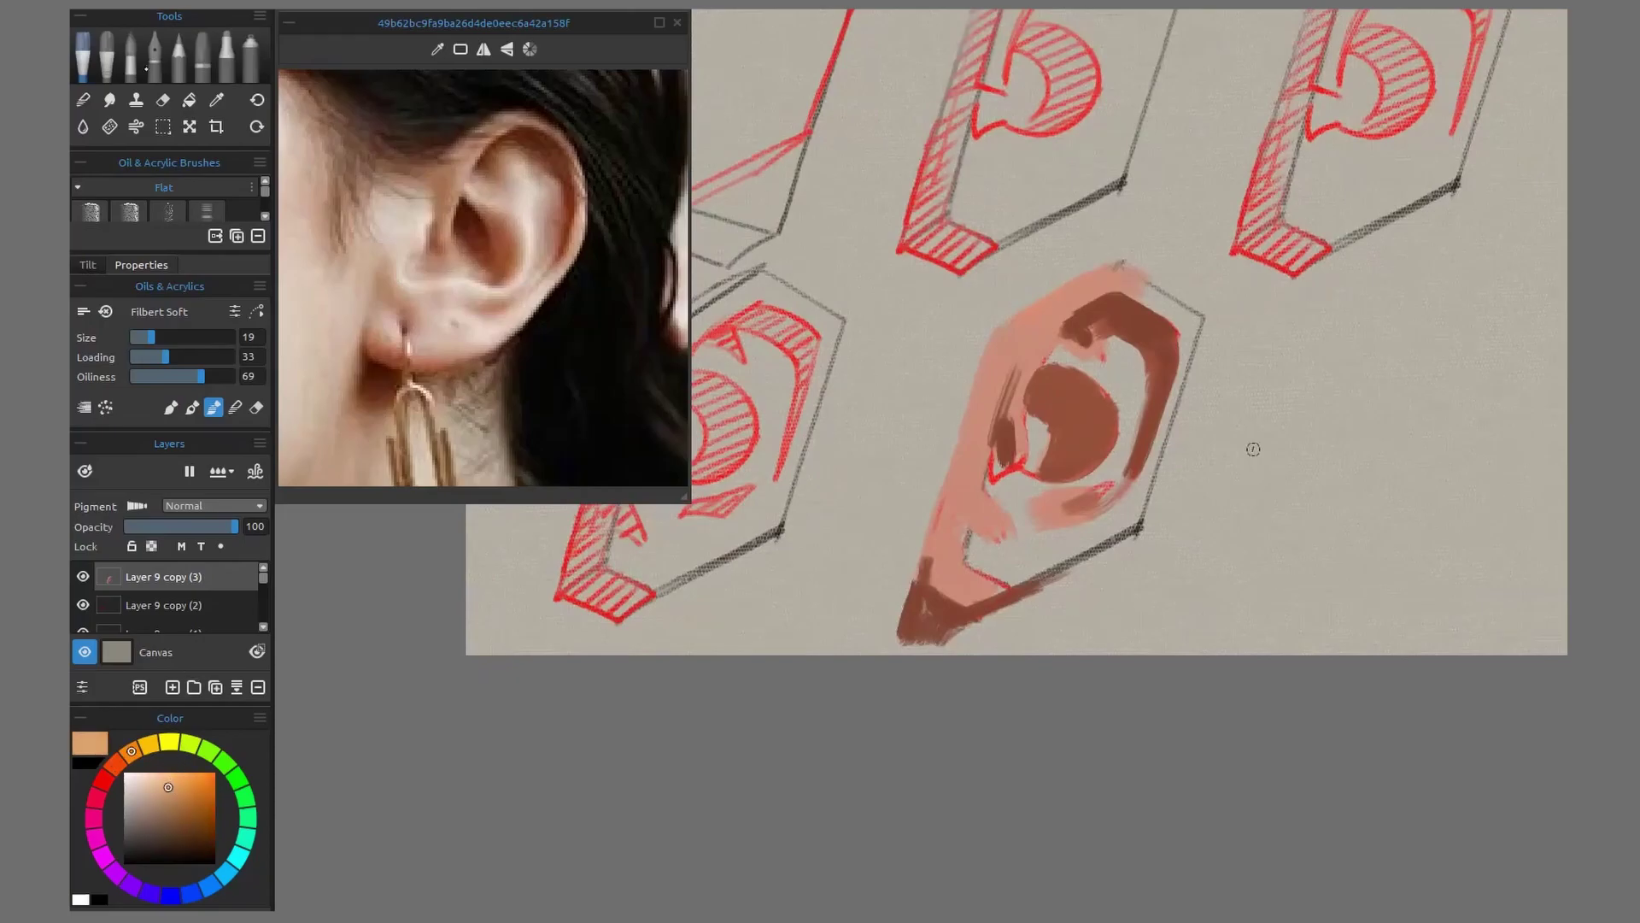
pyautogui.click(167, 337)
pyautogui.click(167, 782)
pyautogui.moveTo(1120, 276); pyautogui.dragTo(1195, 329)
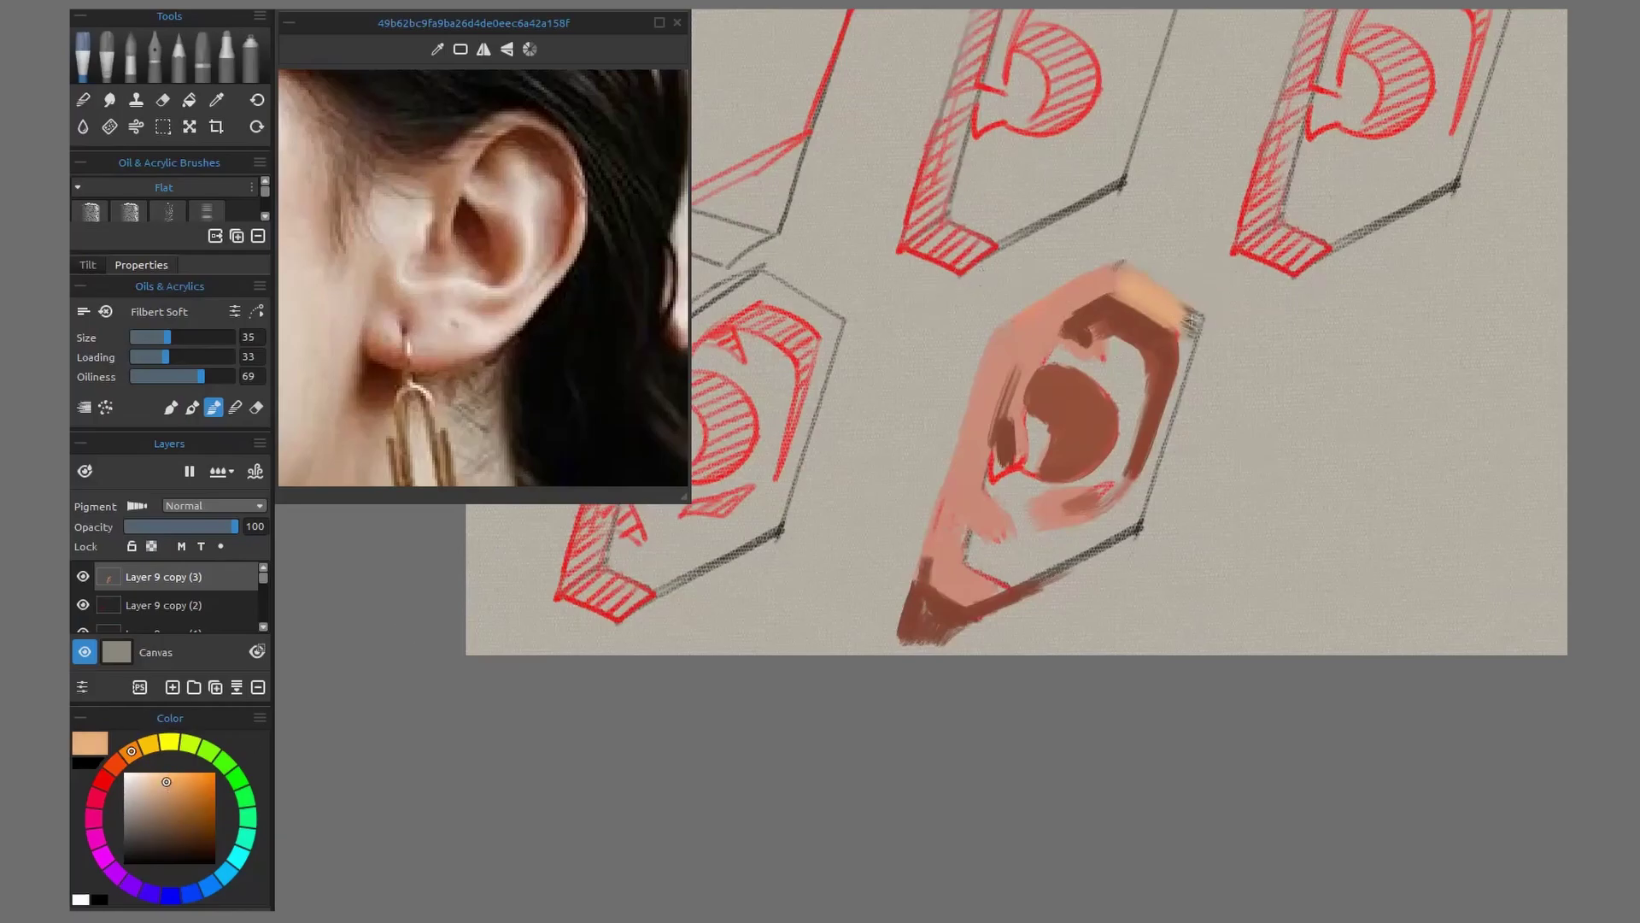
pyautogui.click(192, 407)
pyautogui.click(159, 781)
pyautogui.moveTo(1136, 285)
pyautogui.mouseDown()
pyautogui.moveTo(1175, 312)
pyautogui.moveTo(1122, 283)
pyautogui.moveTo(1192, 342)
pyautogui.mouseUp()
# Set the brush to size 21 and loading 60, and paint light peach along the outer rim, the antihelix and the concha's lower edge
pyautogui.click(153, 337)
pyautogui.click(192, 357)
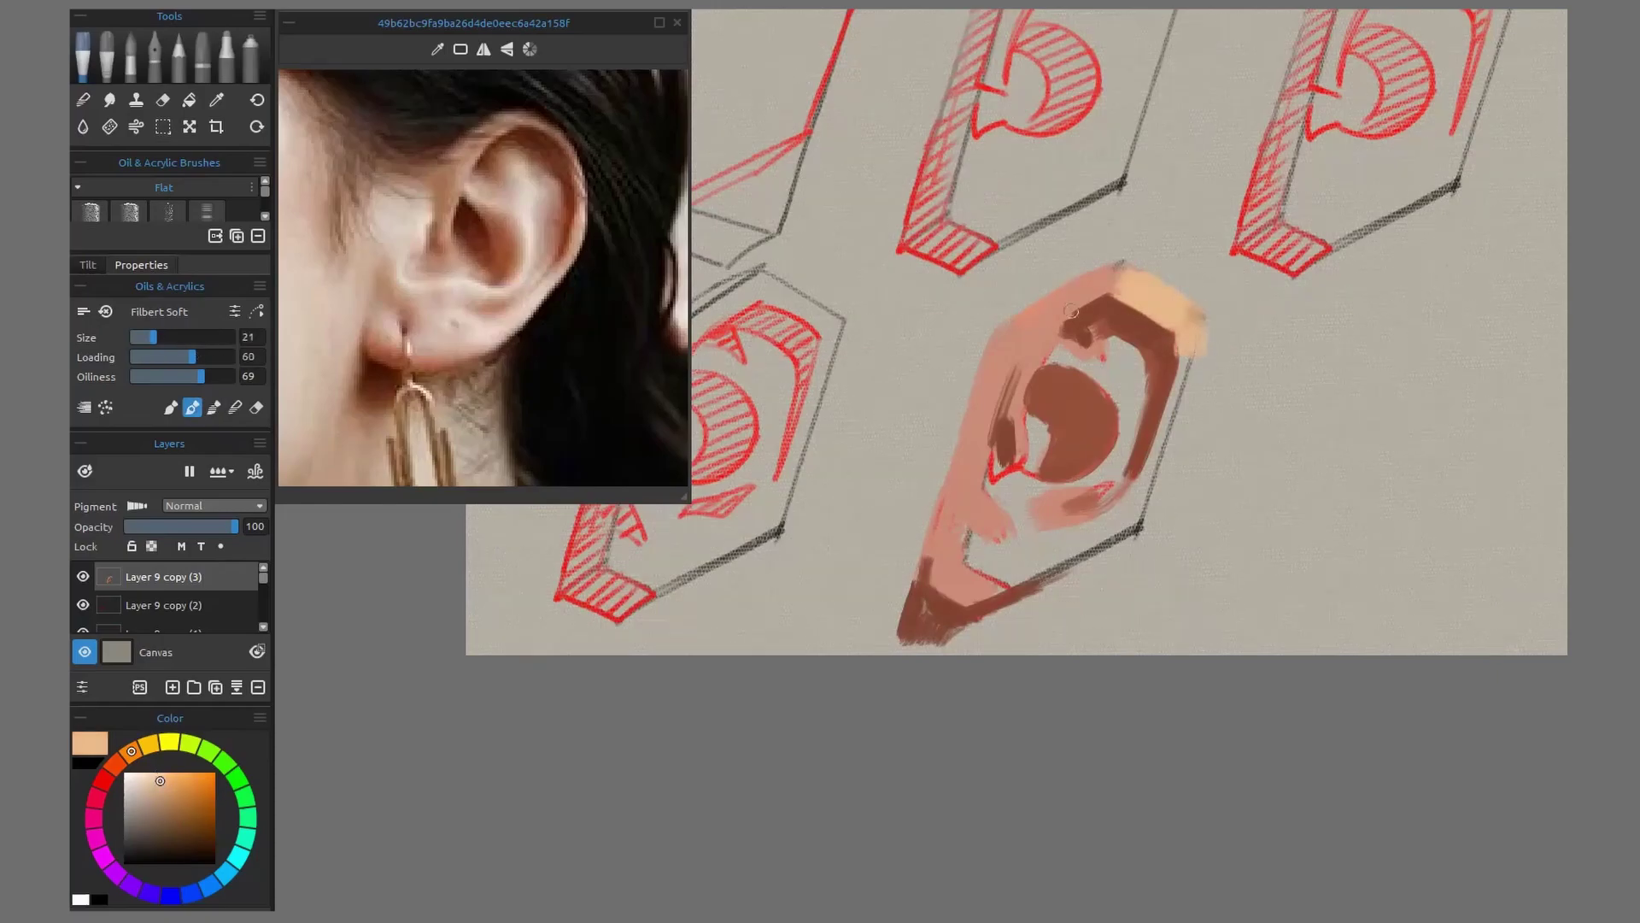
pyautogui.moveTo(1192, 340)
pyautogui.mouseDown()
pyautogui.moveTo(1142, 476)
pyautogui.moveTo(1205, 322)
pyautogui.mouseUp()
pyautogui.moveTo(1100, 368)
pyautogui.mouseDown()
pyautogui.moveTo(1063, 346)
pyautogui.moveTo(1124, 351)
pyautogui.moveTo(1097, 331)
pyautogui.moveTo(1108, 353)
pyautogui.moveTo(1102, 331)
pyautogui.moveTo(1161, 322)
pyautogui.moveTo(1109, 380)
pyautogui.moveTo(1101, 482)
pyautogui.mouseUp()
pyautogui.moveTo(1153, 376)
pyautogui.mouseDown()
pyautogui.moveTo(1119, 445)
pyautogui.moveTo(1144, 376)
pyautogui.moveTo(1183, 383)
pyautogui.moveTo(1104, 475)
pyautogui.moveTo(1015, 468)
pyautogui.mouseUp()
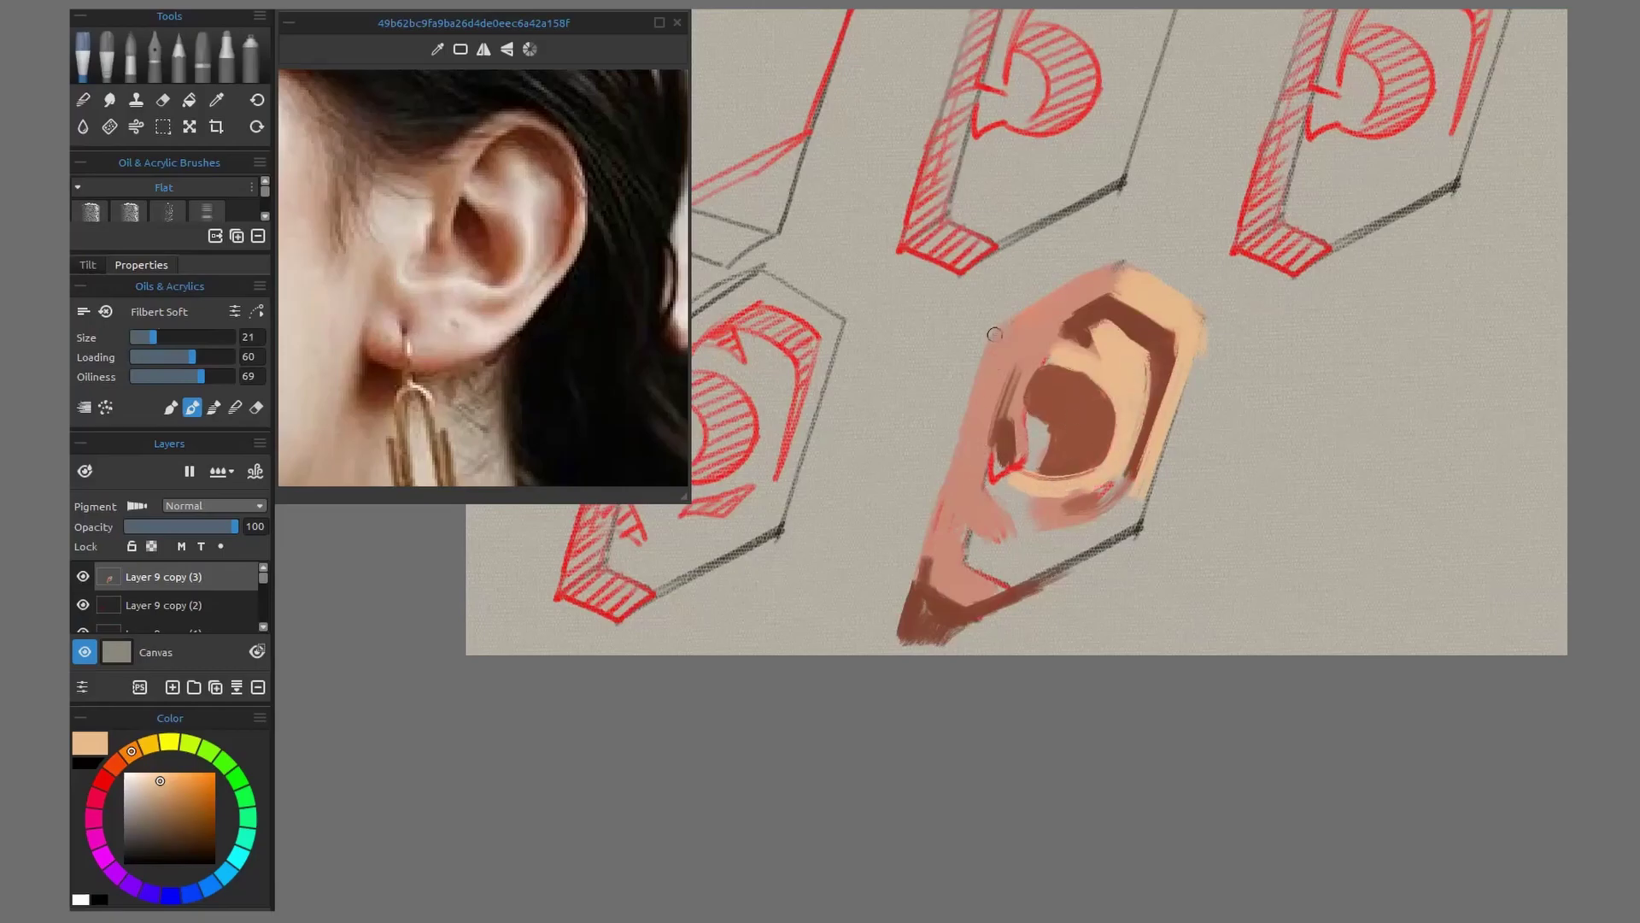
# Paint light peach over the painted ear's front edge, tragus and earlobe, and blend it into the unpainted gap in the concha
pyautogui.moveTo(995, 334); pyautogui.dragTo(978, 462)
pyautogui.moveTo(982, 397)
pyautogui.mouseDown()
pyautogui.moveTo(970, 497)
pyautogui.moveTo(1038, 489)
pyautogui.moveTo(1021, 547)
pyautogui.moveTo(1067, 497)
pyautogui.mouseUp()
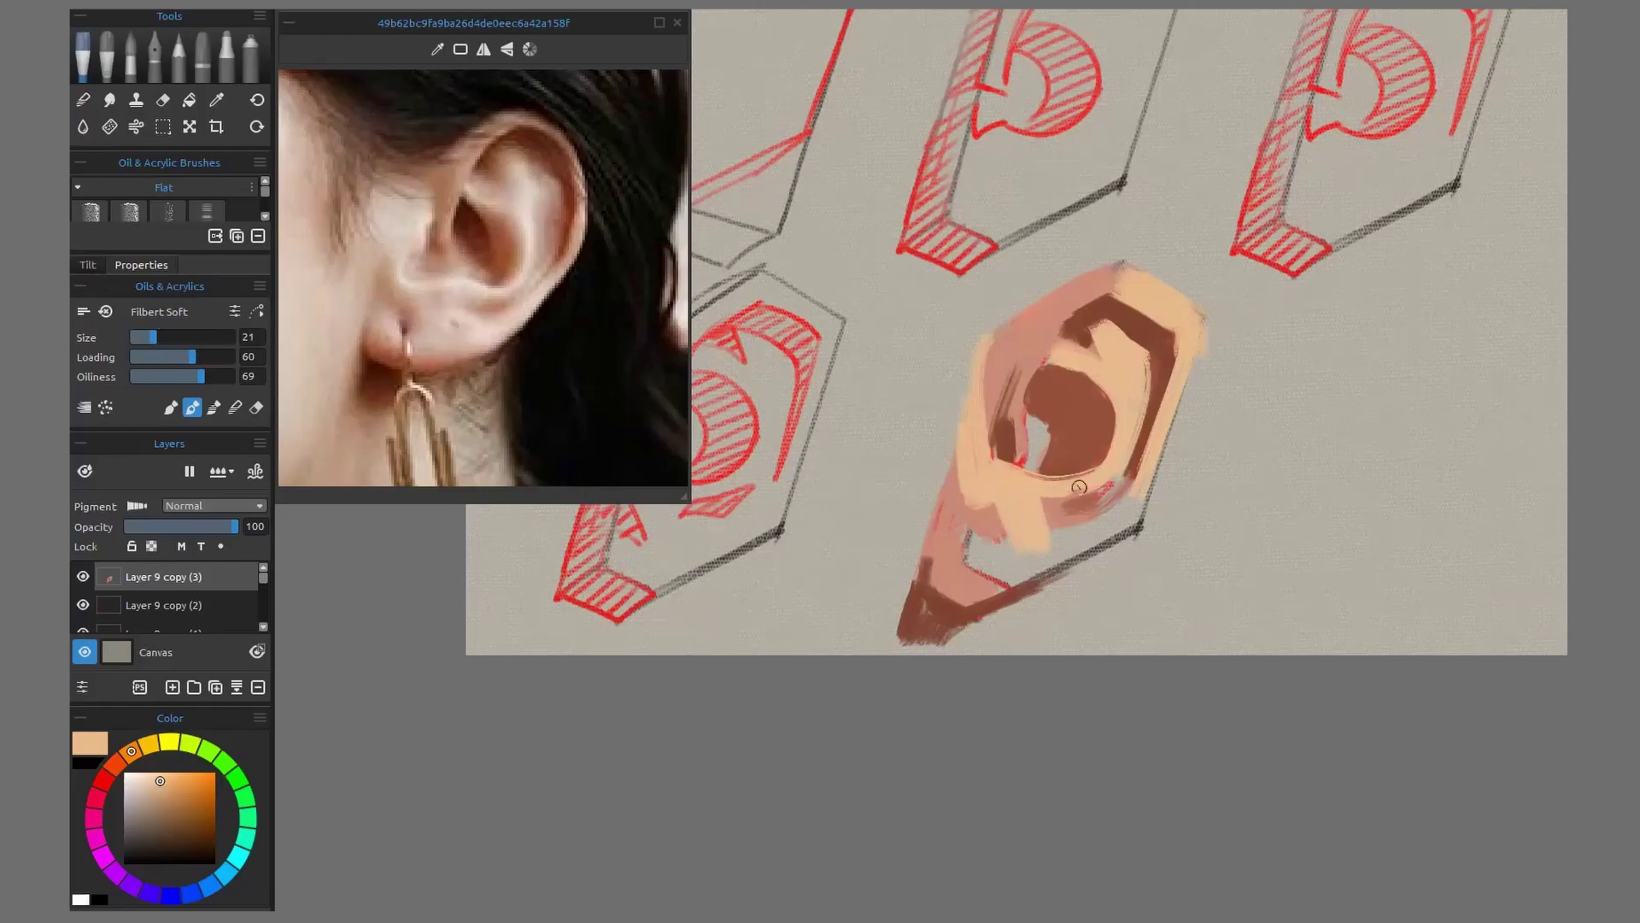
pyautogui.moveTo(984, 542); pyautogui.dragTo(960, 569)
pyautogui.moveTo(1092, 521)
pyautogui.mouseDown()
pyautogui.moveTo(1034, 564)
pyautogui.moveTo(1124, 517)
pyautogui.moveTo(1140, 487)
pyautogui.moveTo(1094, 533)
pyautogui.moveTo(996, 570)
pyautogui.moveTo(1024, 523)
pyautogui.mouseUp()
pyautogui.click(219, 415)
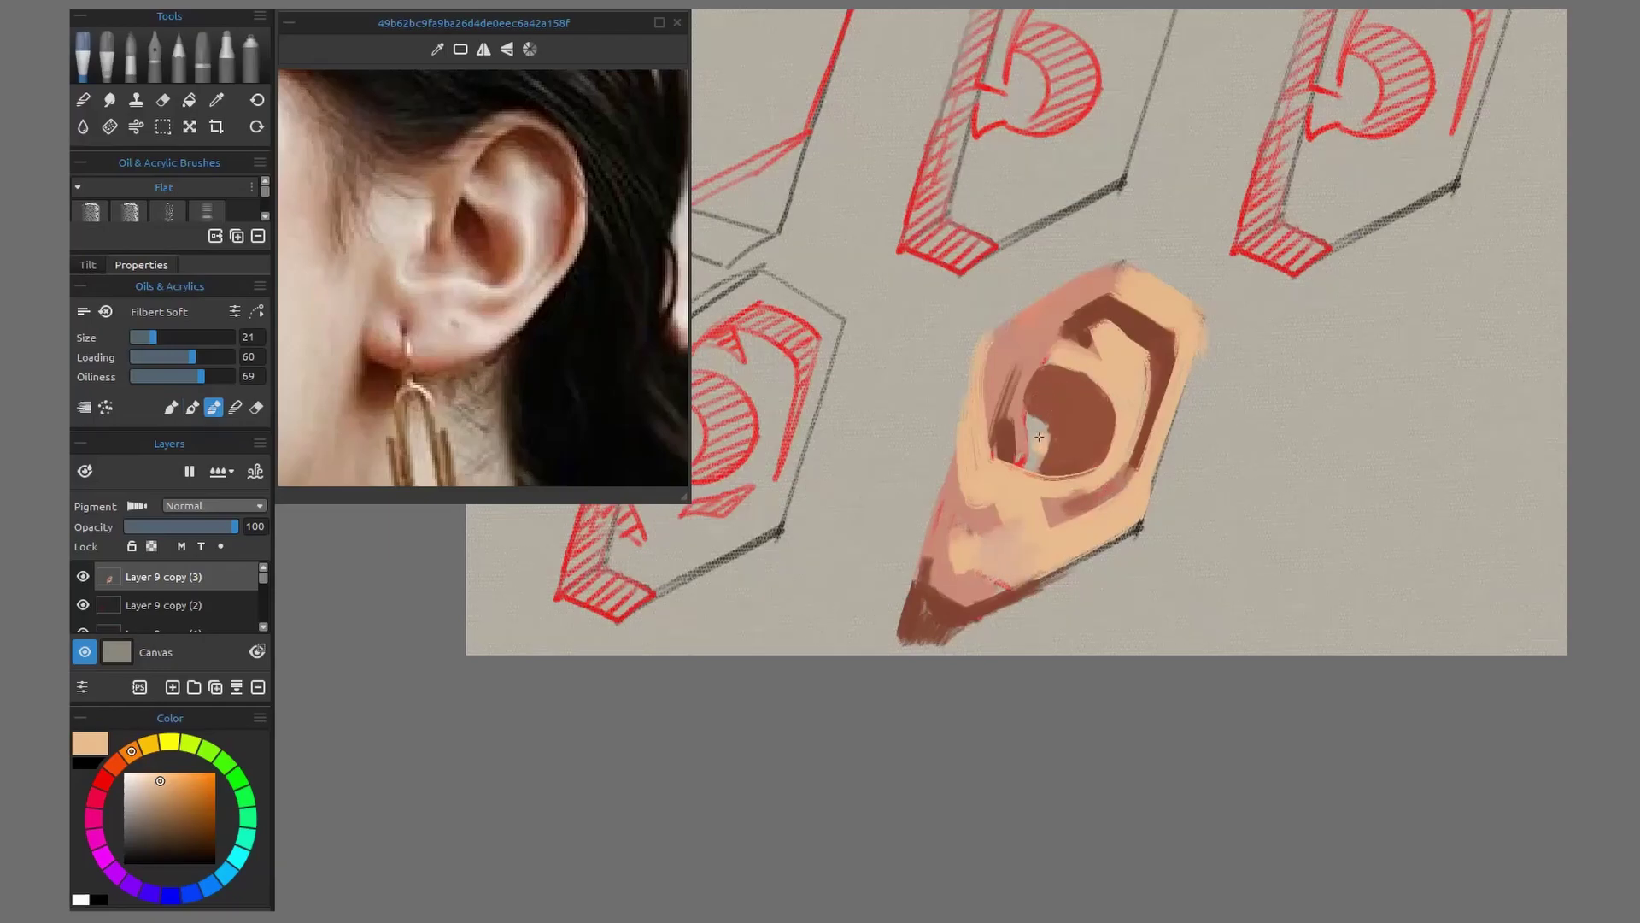
pyautogui.moveTo(1054, 447)
pyautogui.mouseDown()
pyautogui.moveTo(1034, 415)
pyautogui.moveTo(1051, 468)
pyautogui.moveTo(1064, 427)
pyautogui.mouseUp()
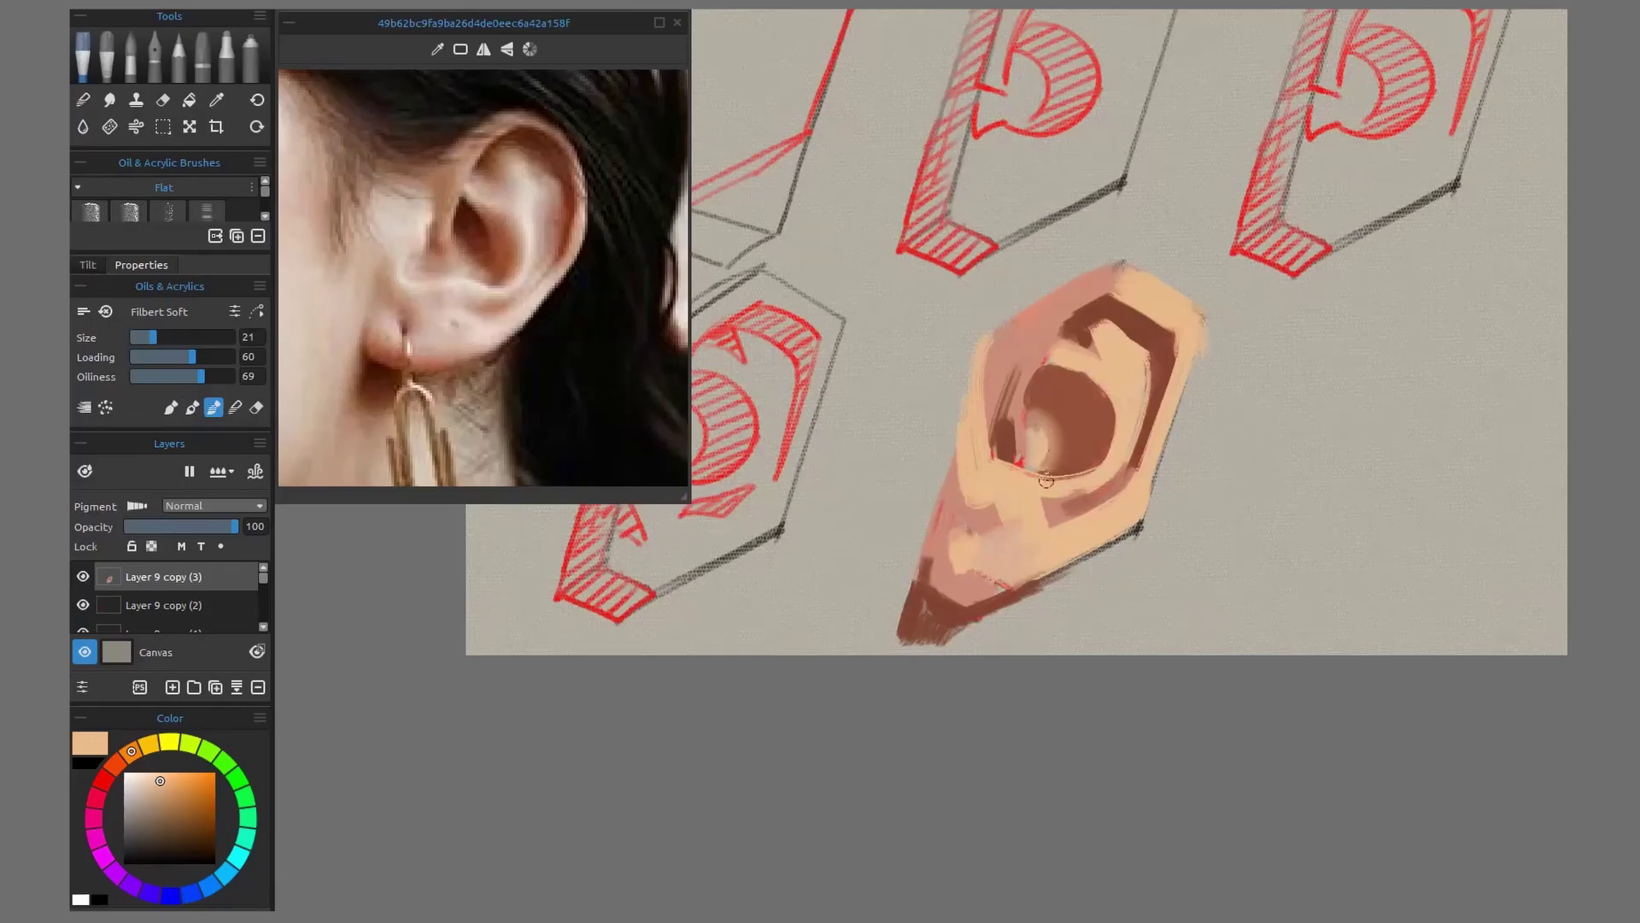
# Sample the ear's pink and paint it along the earlobe's lower edge, the outer rim and the front contour
pyautogui.keyDown('alt'); pyautogui.click(966, 522); pyautogui.keyUp('alt')
pyautogui.moveTo(1034, 586); pyautogui.dragTo(1139, 517)
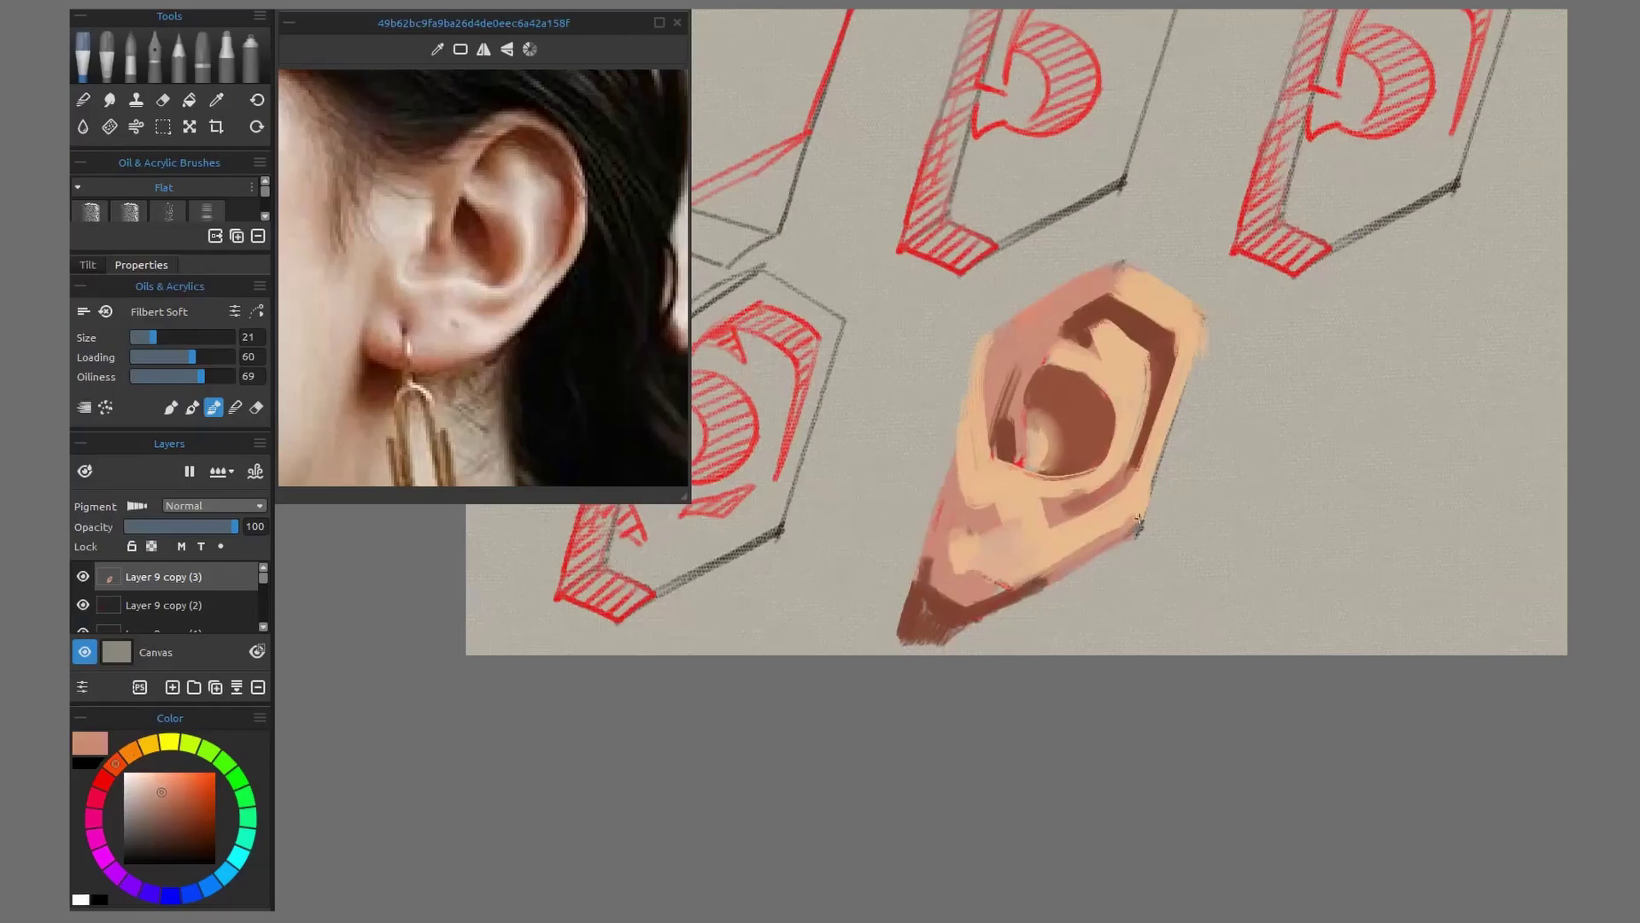
pyautogui.moveTo(1200, 357); pyautogui.dragTo(1145, 507)
pyautogui.moveTo(1201, 311)
pyautogui.mouseDown()
pyautogui.moveTo(1122, 267)
pyautogui.moveTo(1209, 333)
pyautogui.mouseUp()
pyautogui.moveTo(987, 335); pyautogui.dragTo(967, 404)
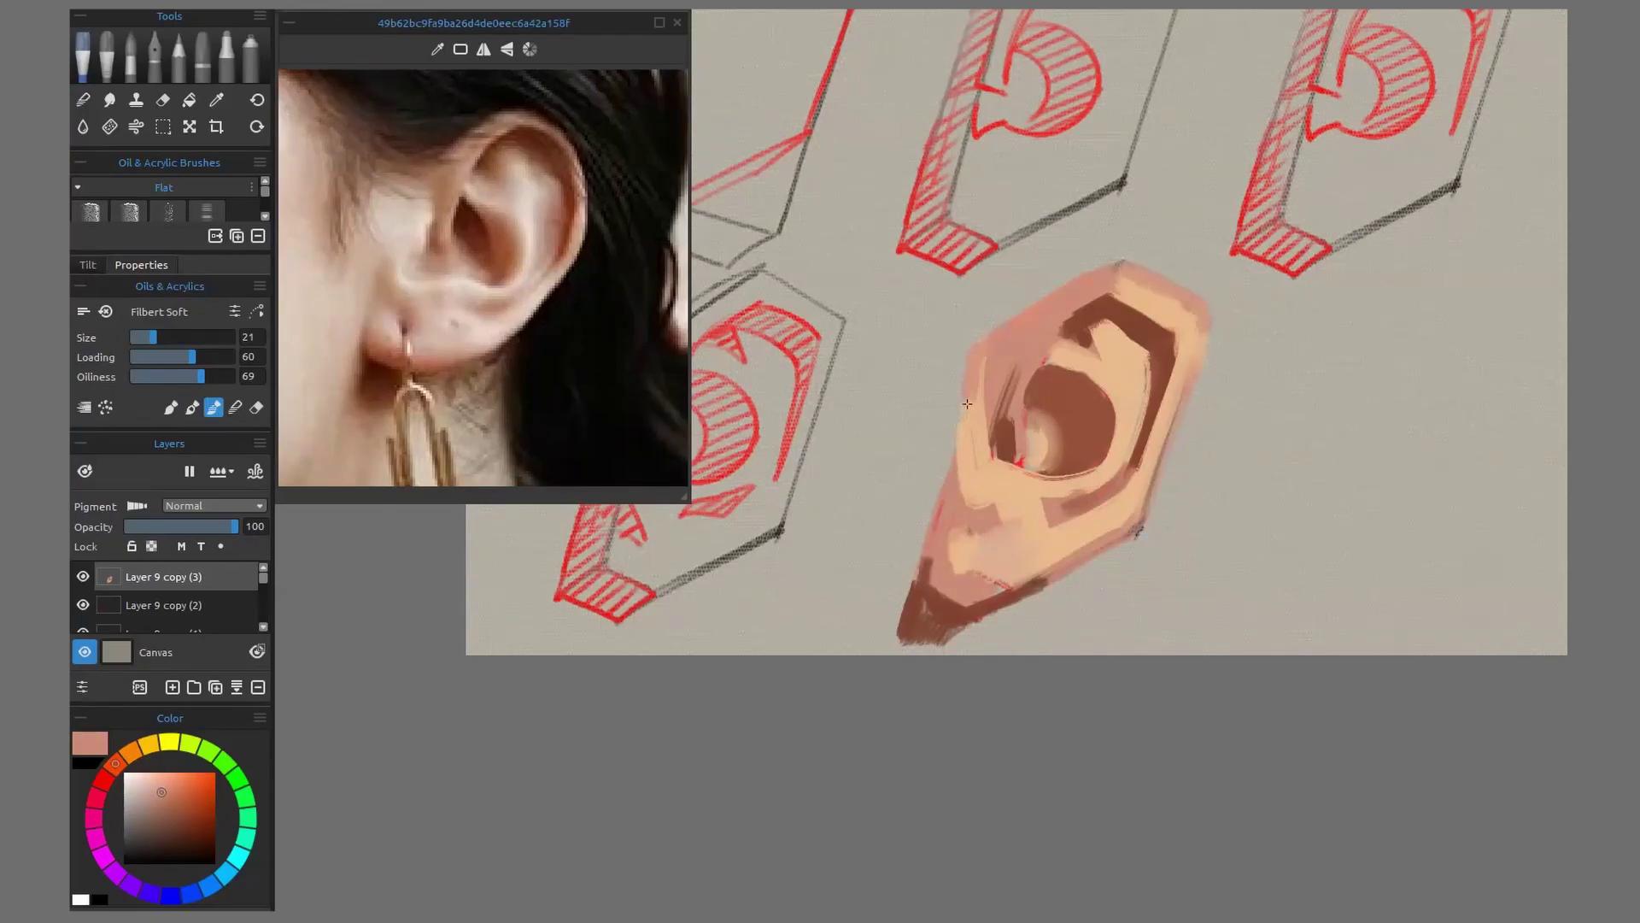
pyautogui.moveTo(938, 494); pyautogui.dragTo(913, 580)
# Duplicate the painted ear's layer and move the copy to the empty canvas area beside the original
pyautogui.hotkey('ctrl', 'j')
pyautogui.hotkey('ctrl', 't')
pyautogui.moveTo(1140, 533); pyautogui.dragTo(1396, 531)
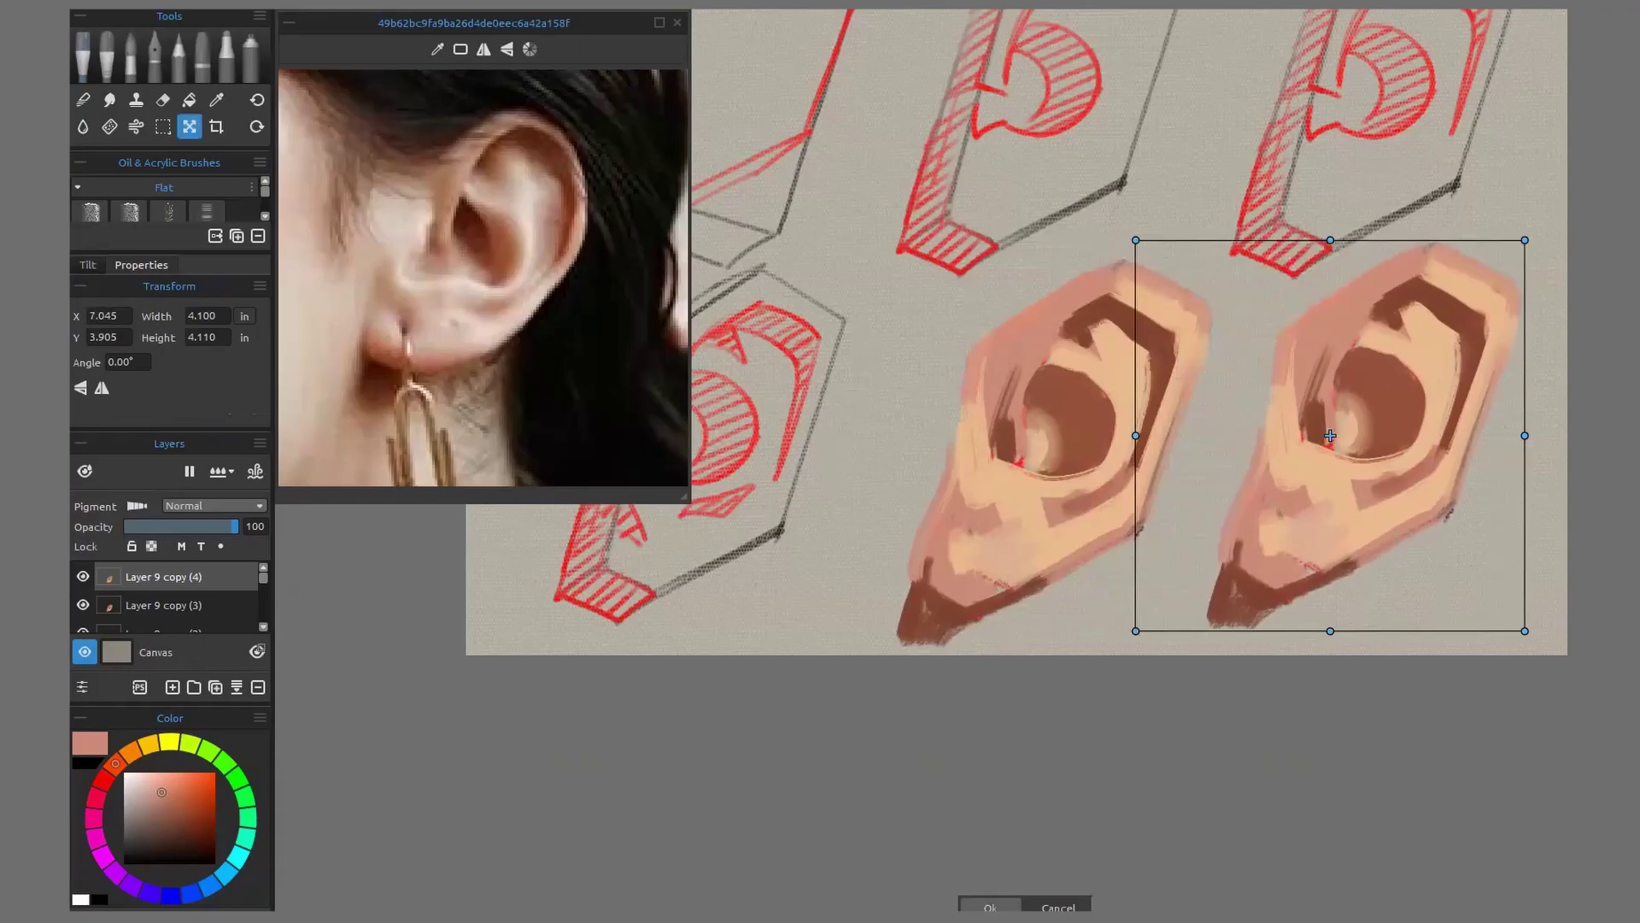
pyautogui.click(991, 906)
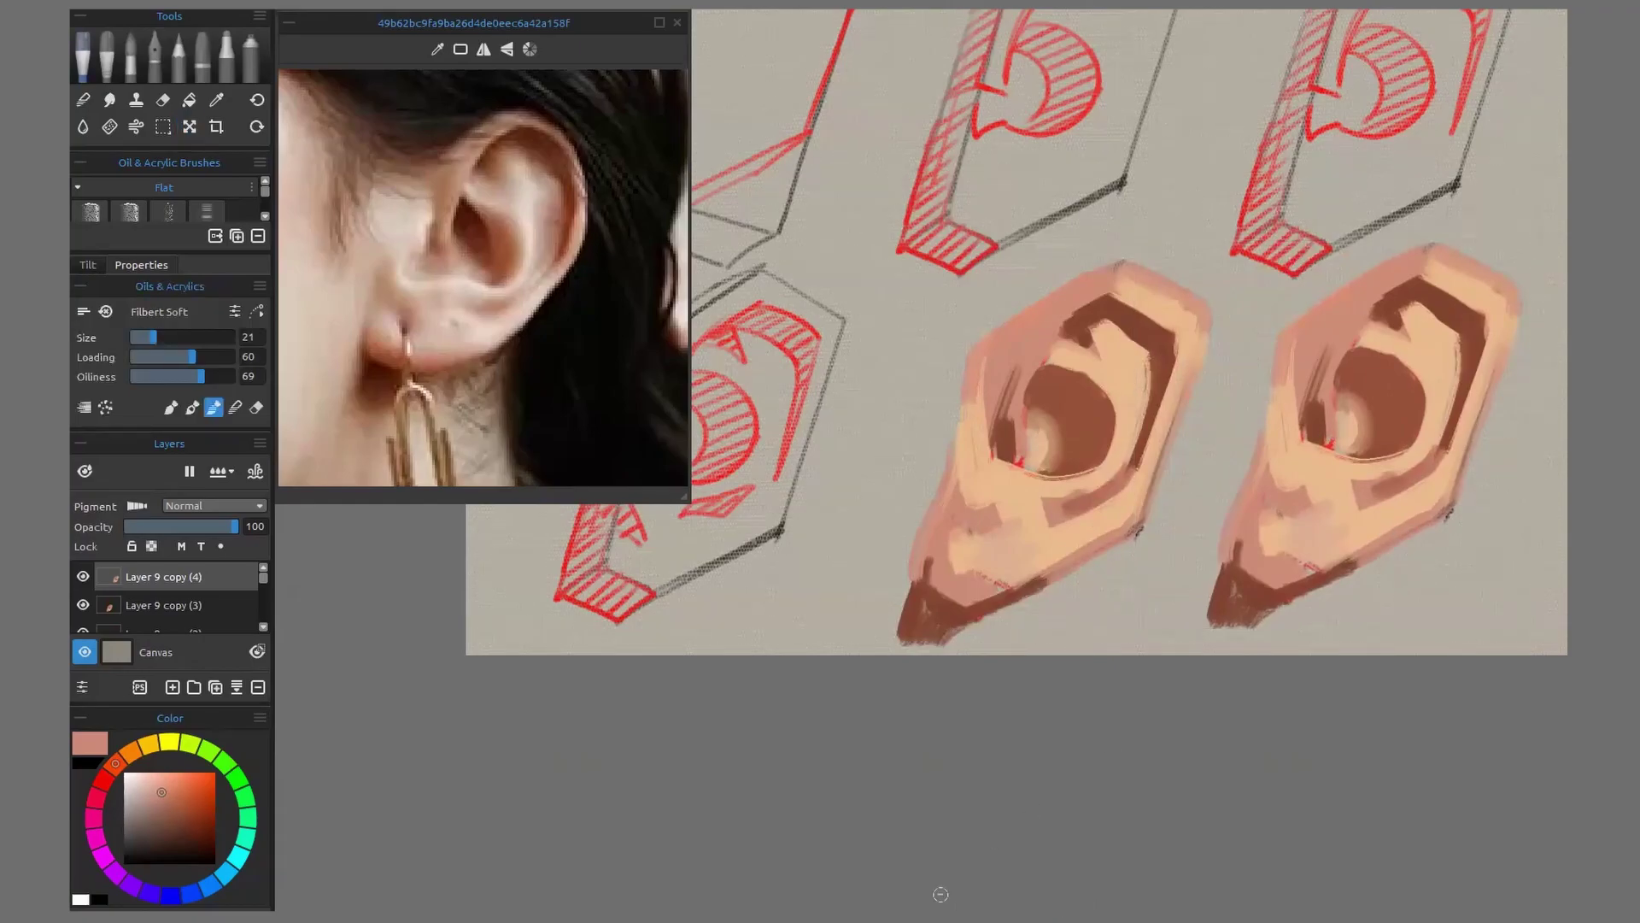
# Choose a very pale peach and paint highlights on the copied ear's antihelix and the bottom of its tragus
pyautogui.scroll(-2, 1172, 593)
pyautogui.moveTo(1109, 732); pyautogui.dragTo(971, 766)
pyautogui.click(138, 773)
pyautogui.click(130, 751)
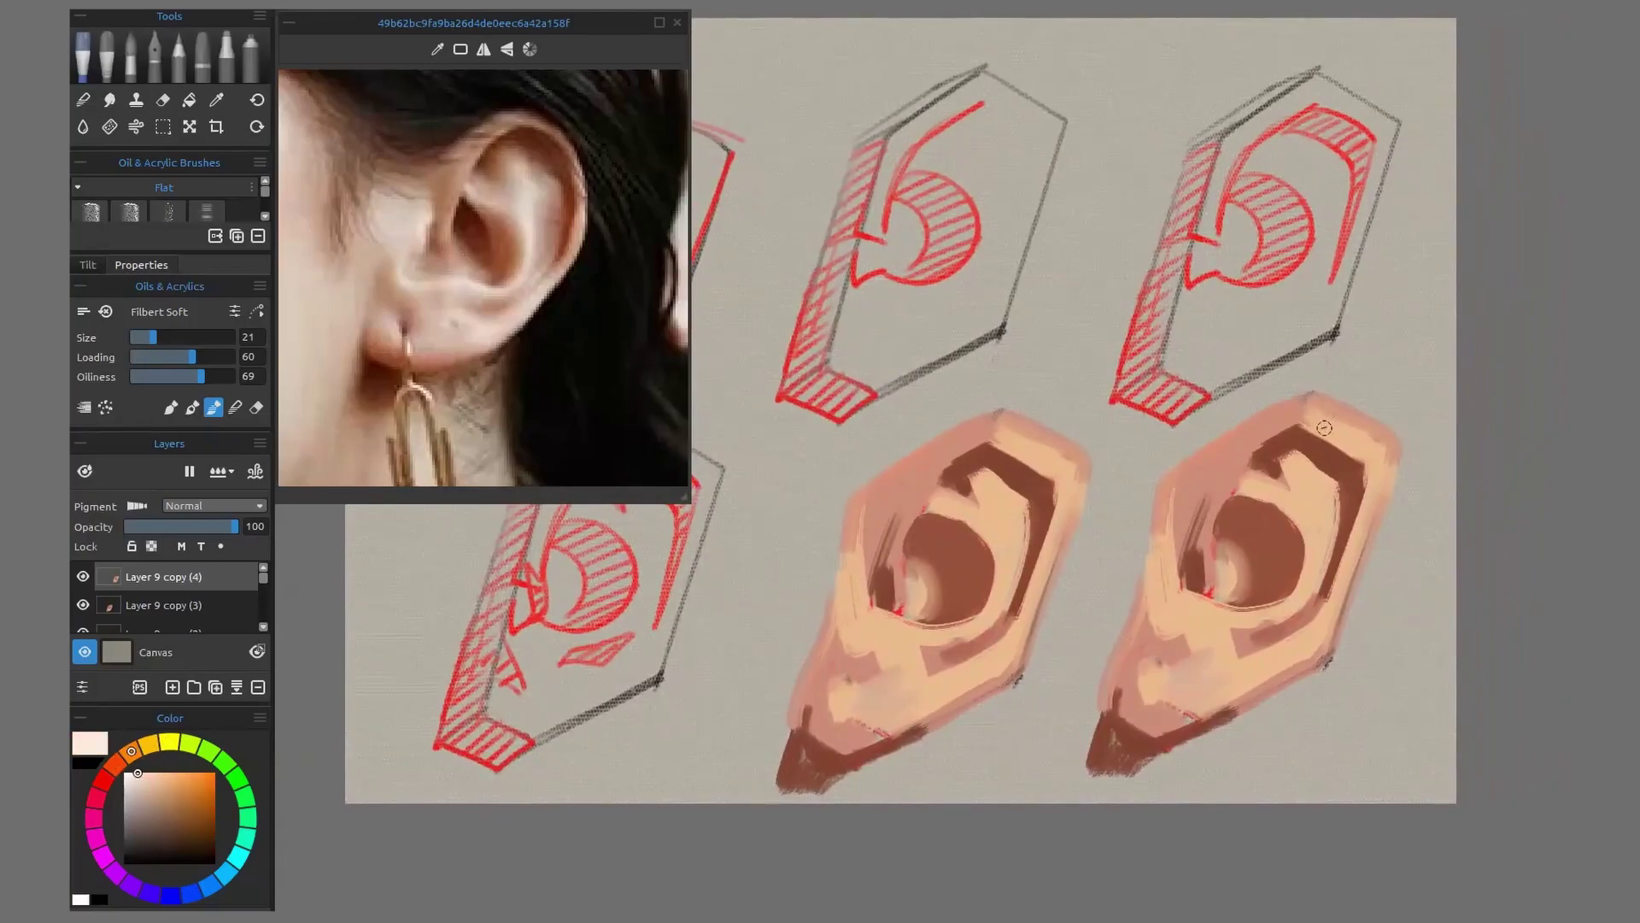
pyautogui.moveTo(1303, 483); pyautogui.dragTo(1316, 581)
pyautogui.moveTo(1162, 610); pyautogui.dragTo(1219, 620)
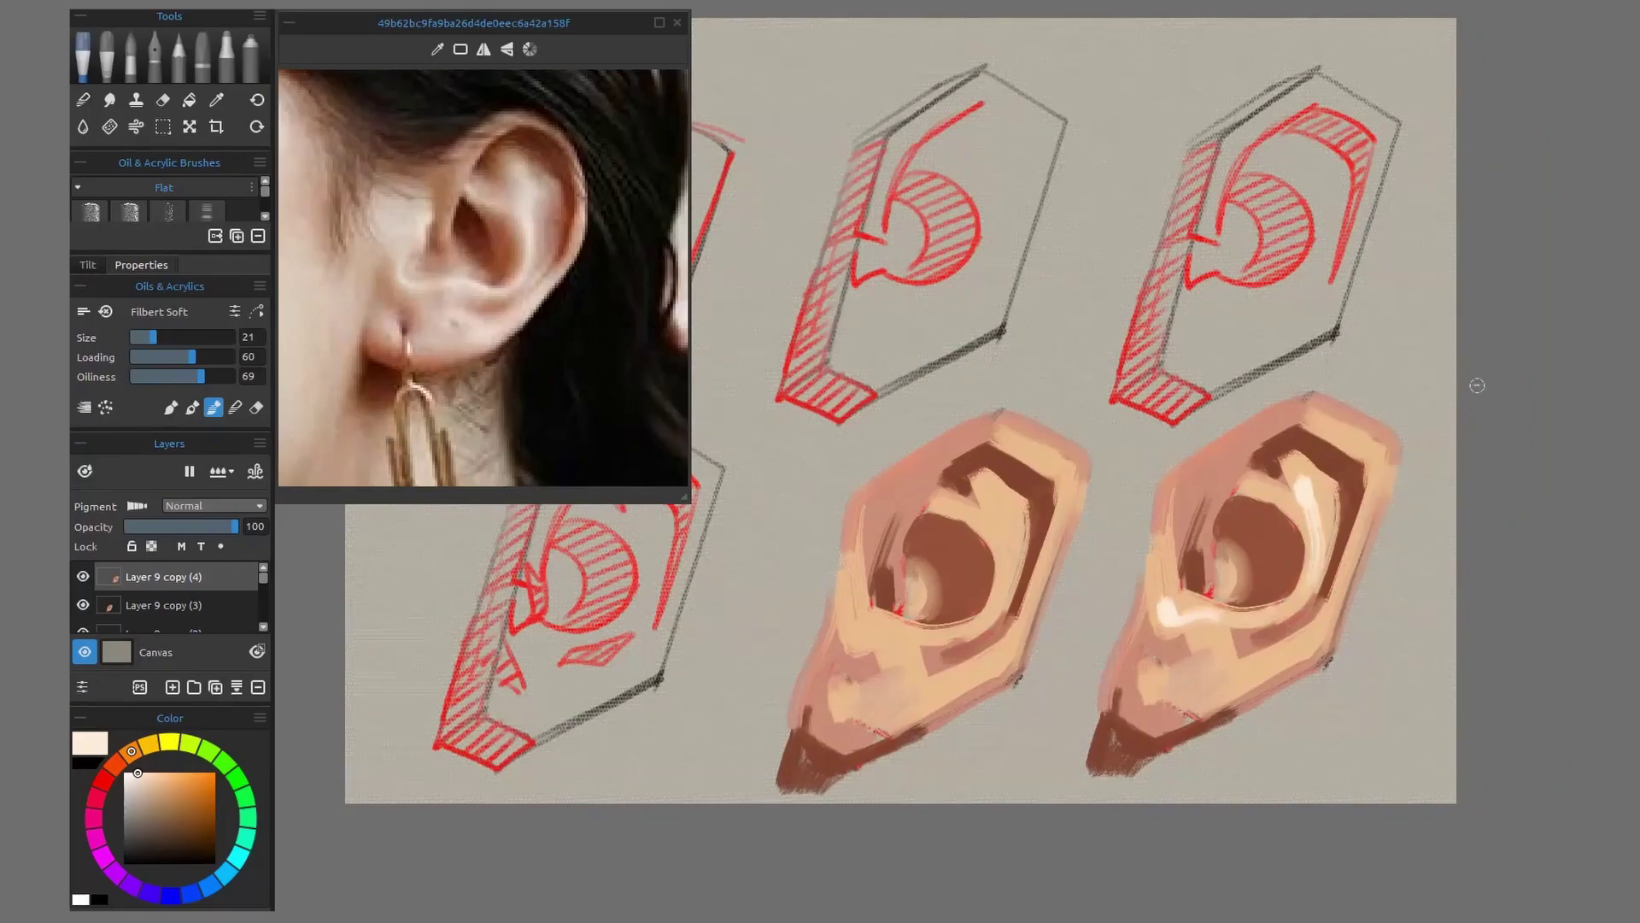
# Add very pale peach highlights to the copied ear's front edge, outer rim and earlobe
pyautogui.moveTo(1175, 532)
pyautogui.mouseDown()
pyautogui.moveTo(1174, 554)
pyautogui.moveTo(1185, 489)
pyautogui.mouseUp()
pyautogui.moveTo(1369, 455); pyautogui.dragTo(1367, 522)
pyautogui.moveTo(1357, 591); pyautogui.dragTo(1366, 484)
pyautogui.moveTo(1244, 570)
pyautogui.mouseDown()
pyautogui.moveTo(1231, 577)
pyautogui.moveTo(1294, 547)
pyautogui.moveTo(1330, 503)
pyautogui.mouseUp()
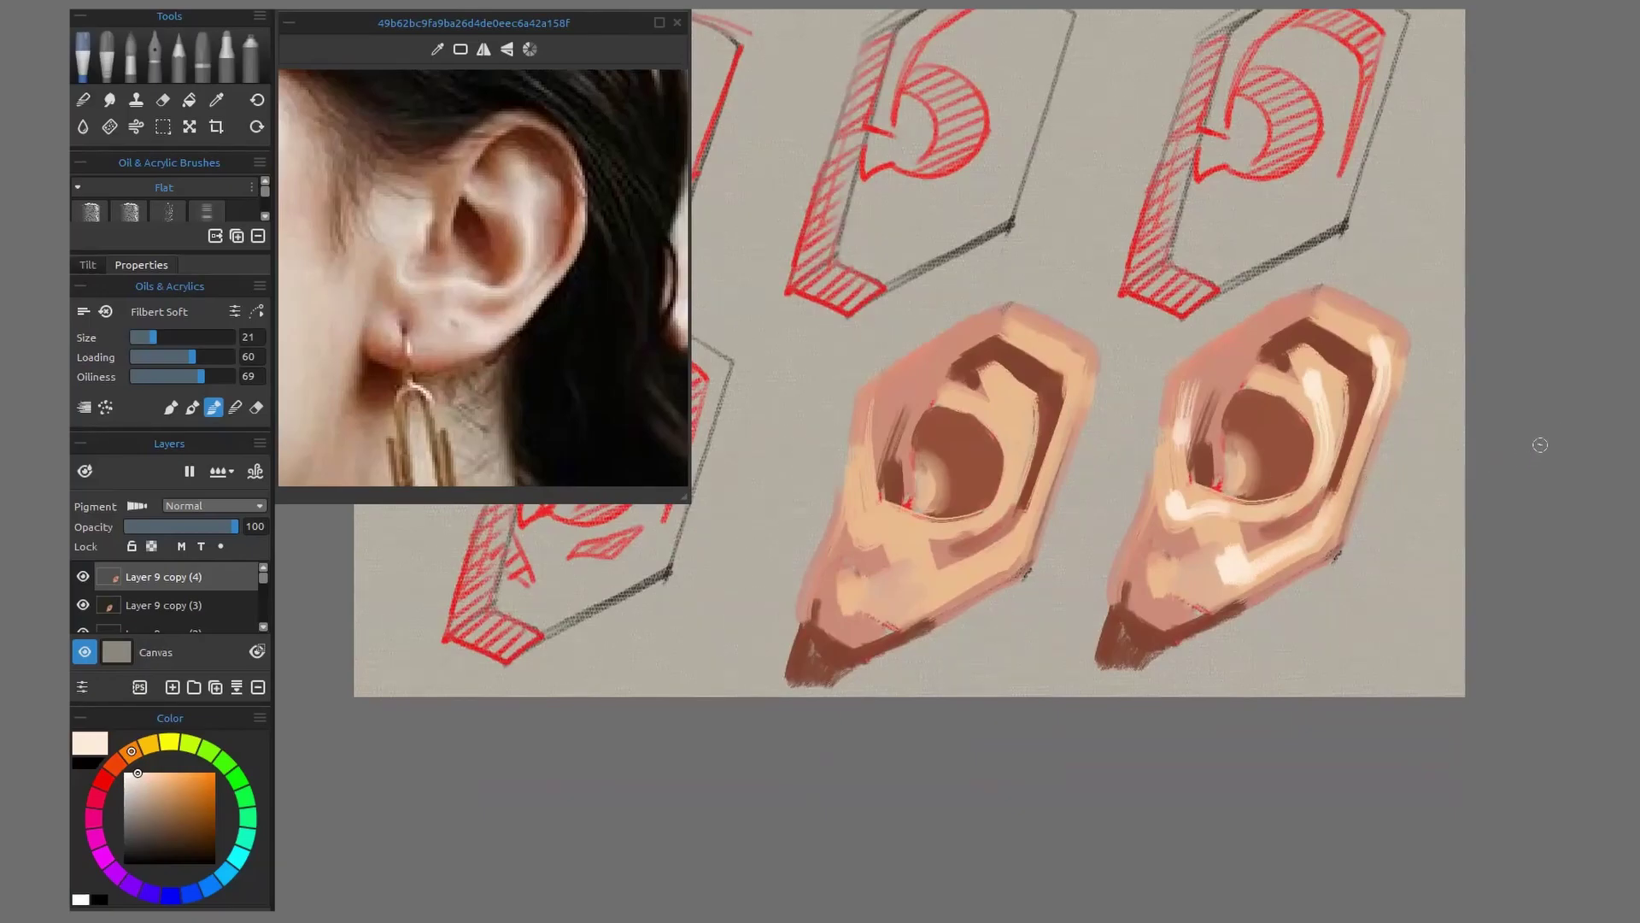
# Erase the leftover sketch lines and ragged paint around the copied ear's outer contour
pyautogui.click(256, 406)
pyautogui.moveTo(1346, 546); pyautogui.dragTo(1333, 559)
pyautogui.moveTo(1375, 460); pyautogui.dragTo(1330, 564)
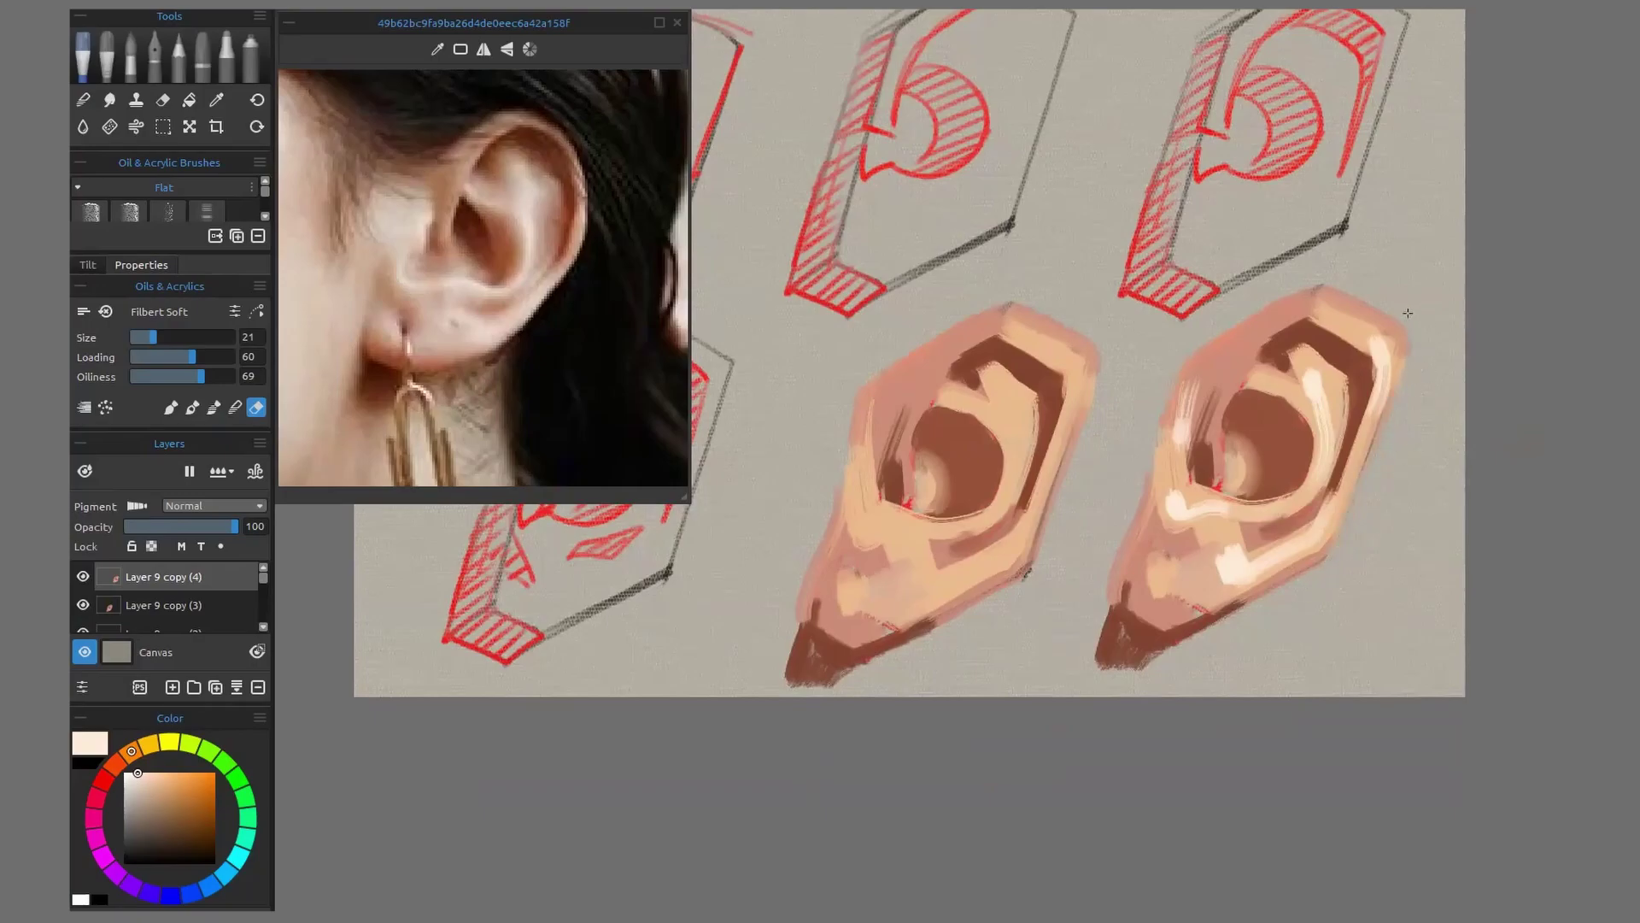
pyautogui.moveTo(1333, 277)
pyautogui.mouseDown()
pyautogui.moveTo(1156, 367)
pyautogui.moveTo(1152, 452)
pyautogui.moveTo(1159, 426)
pyautogui.moveTo(1100, 589)
pyautogui.moveTo(1191, 338)
pyautogui.moveTo(1098, 618)
pyautogui.mouseUp()
pyautogui.moveTo(1245, 616); pyautogui.dragTo(1121, 677)
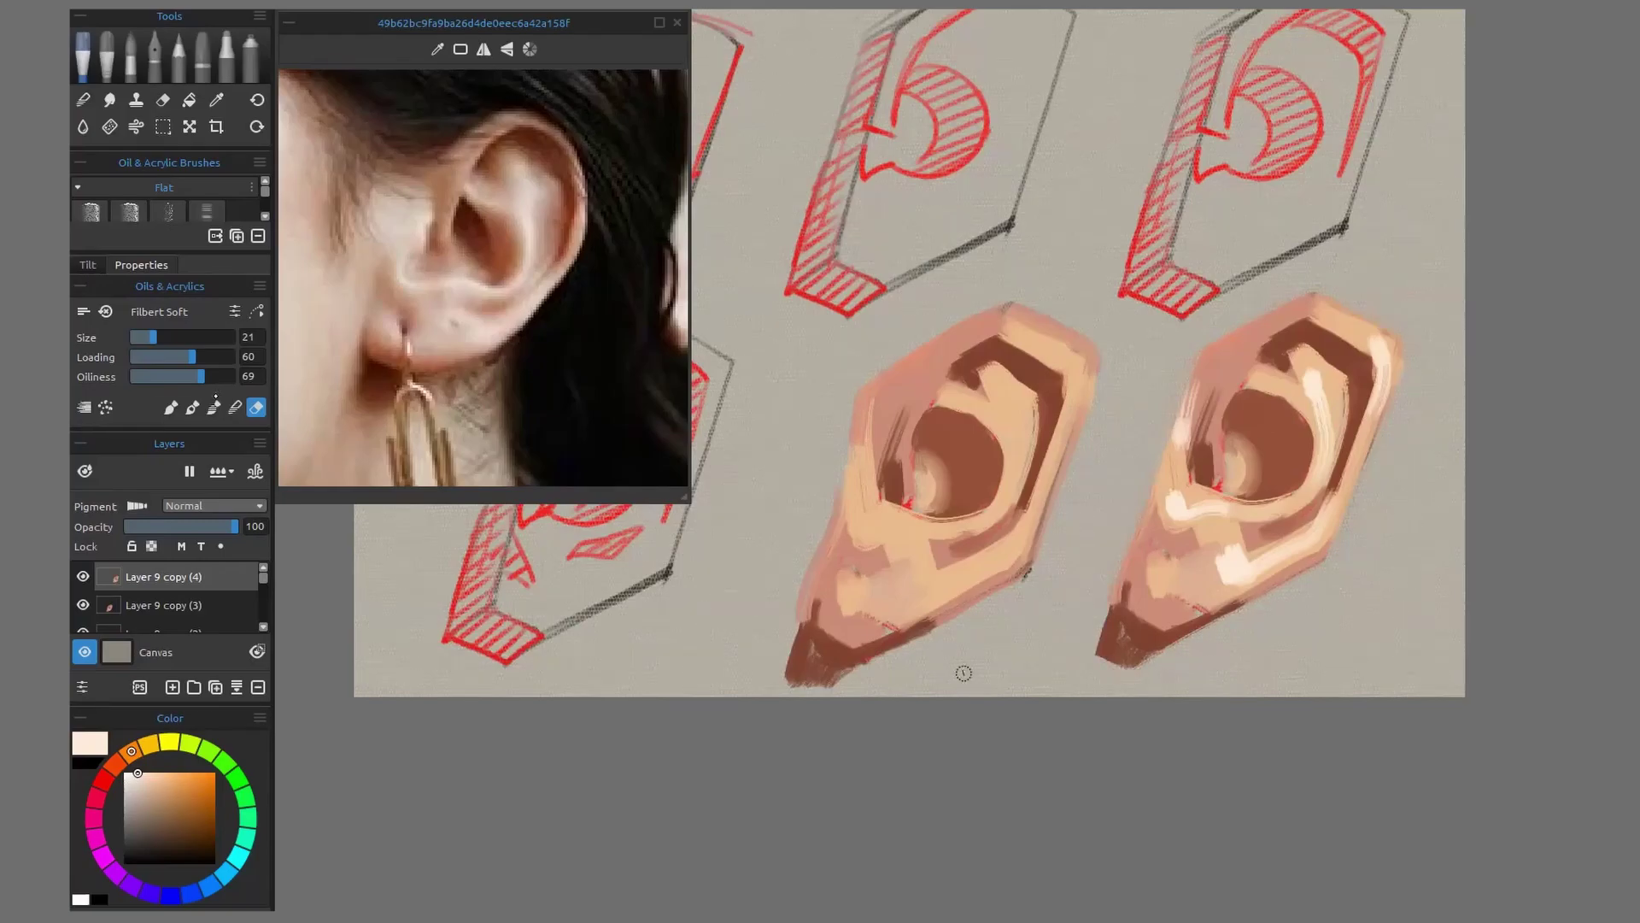
# Return to blending paint, sample the upper helix's pink and soften the copied ear's antihelix, concha and front edge with it
pyautogui.click(215, 405)
pyautogui.keyDown('alt'); pyautogui.click(1236, 365); pyautogui.keyUp('alt')
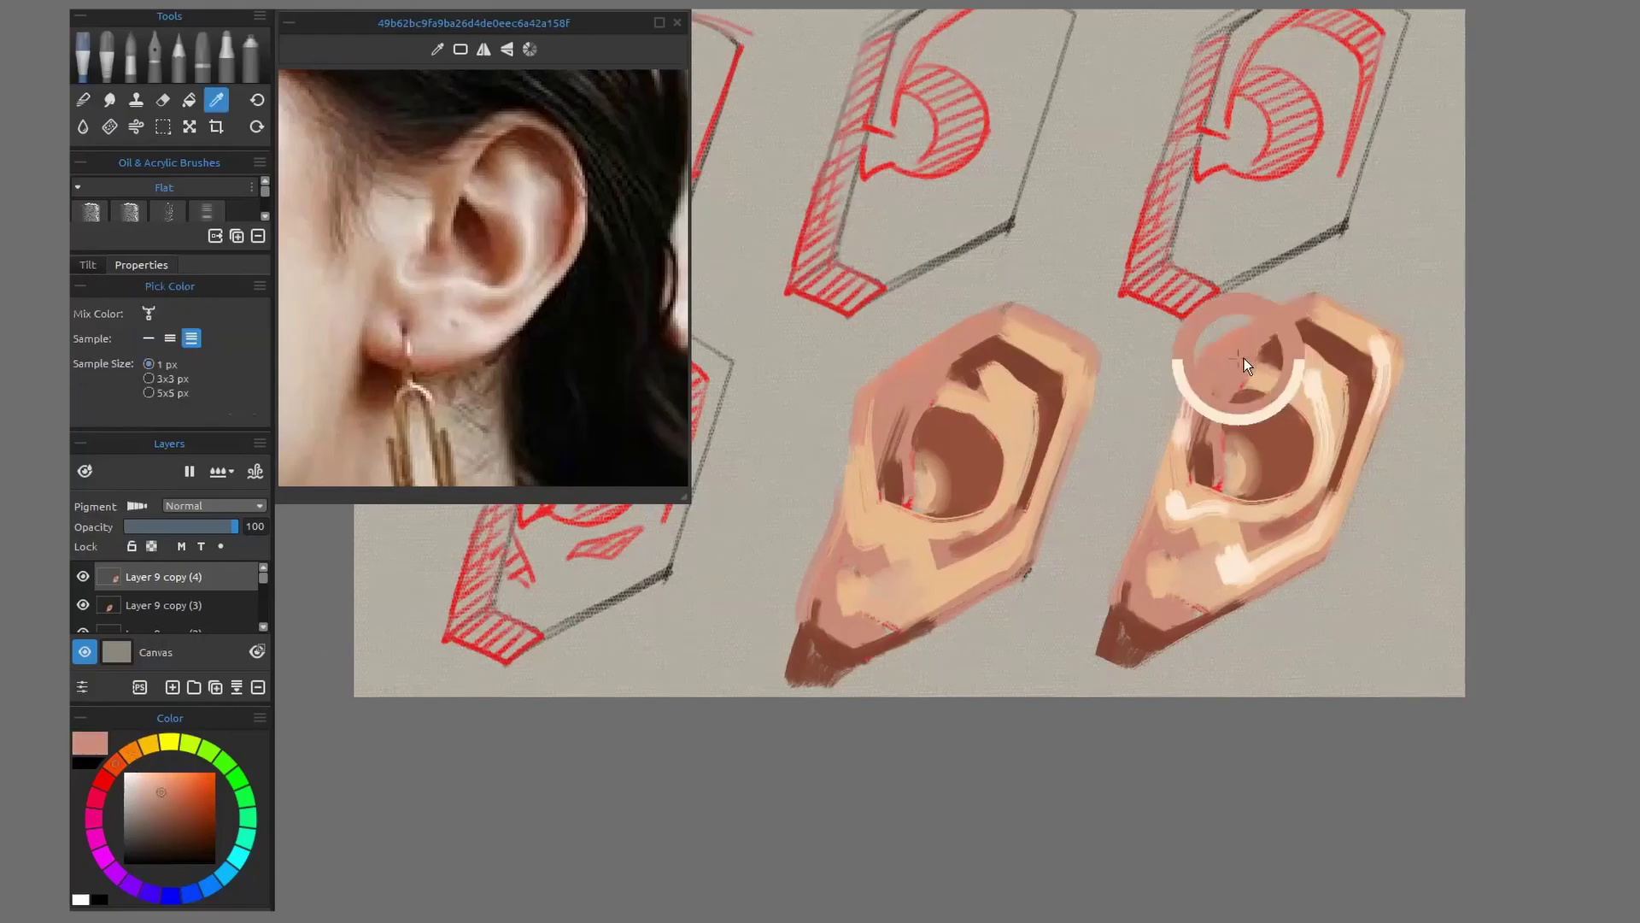
pyautogui.moveTo(1332, 363)
pyautogui.mouseDown()
pyautogui.moveTo(1333, 388)
pyautogui.moveTo(1341, 366)
pyautogui.moveTo(1265, 367)
pyautogui.moveTo(1284, 390)
pyautogui.moveTo(1267, 402)
pyautogui.moveTo(1303, 436)
pyautogui.moveTo(1291, 499)
pyautogui.moveTo(1320, 451)
pyautogui.moveTo(1286, 444)
pyautogui.mouseUp()
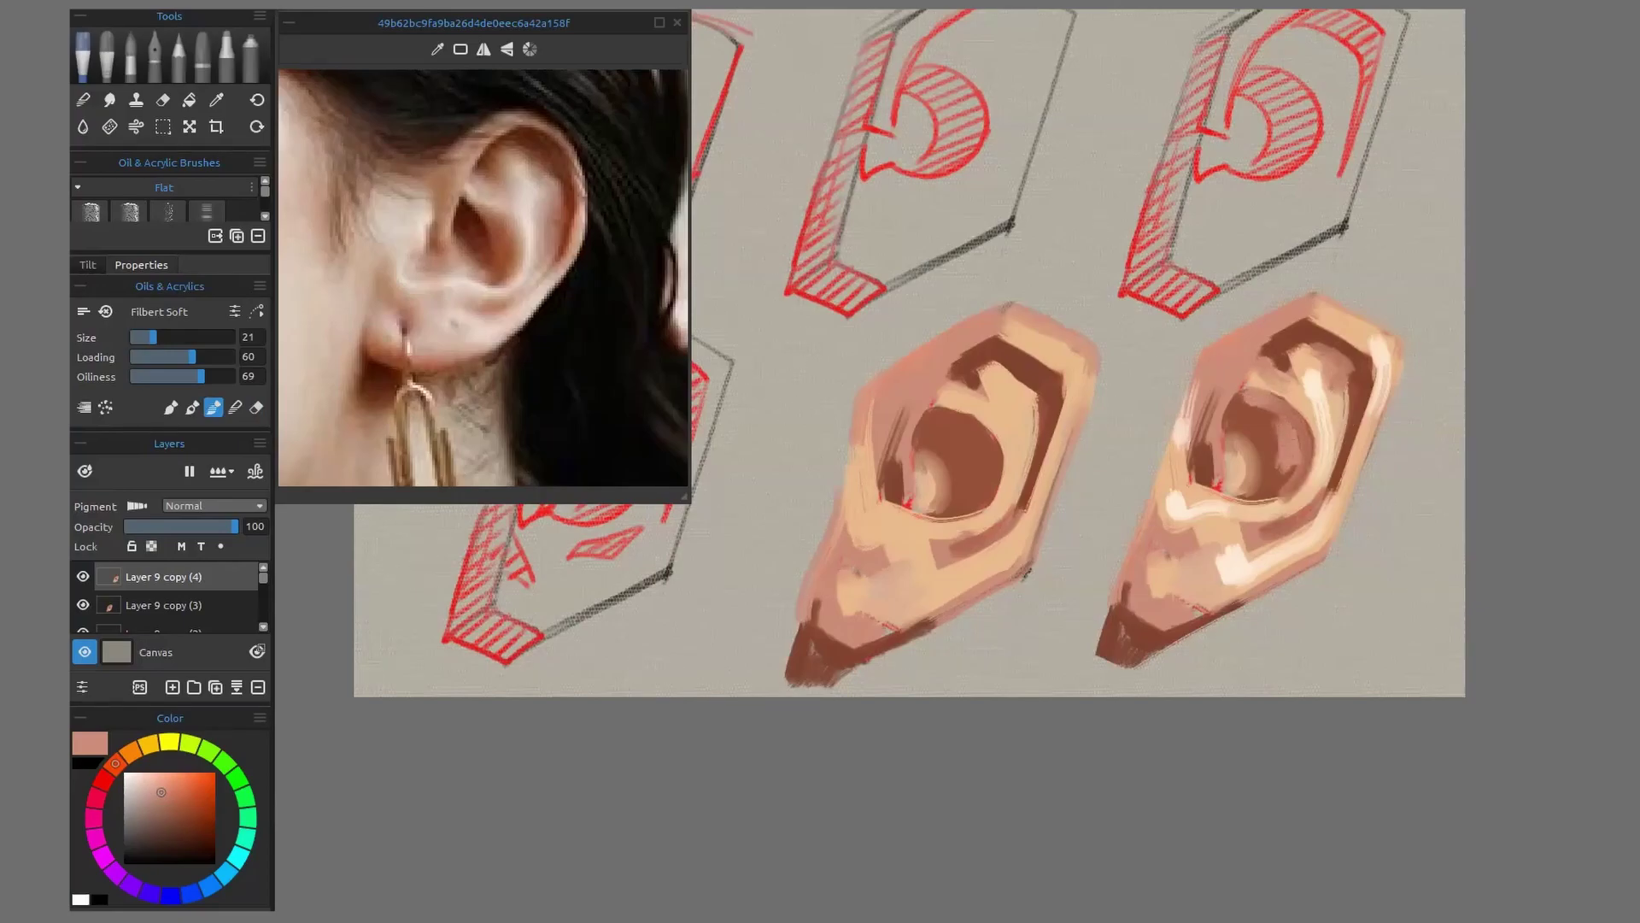
pyautogui.moveTo(1296, 429)
pyautogui.mouseDown()
pyautogui.moveTo(1274, 500)
pyautogui.moveTo(1195, 477)
pyautogui.moveTo(1187, 489)
pyautogui.moveTo(1186, 443)
pyautogui.mouseUp()
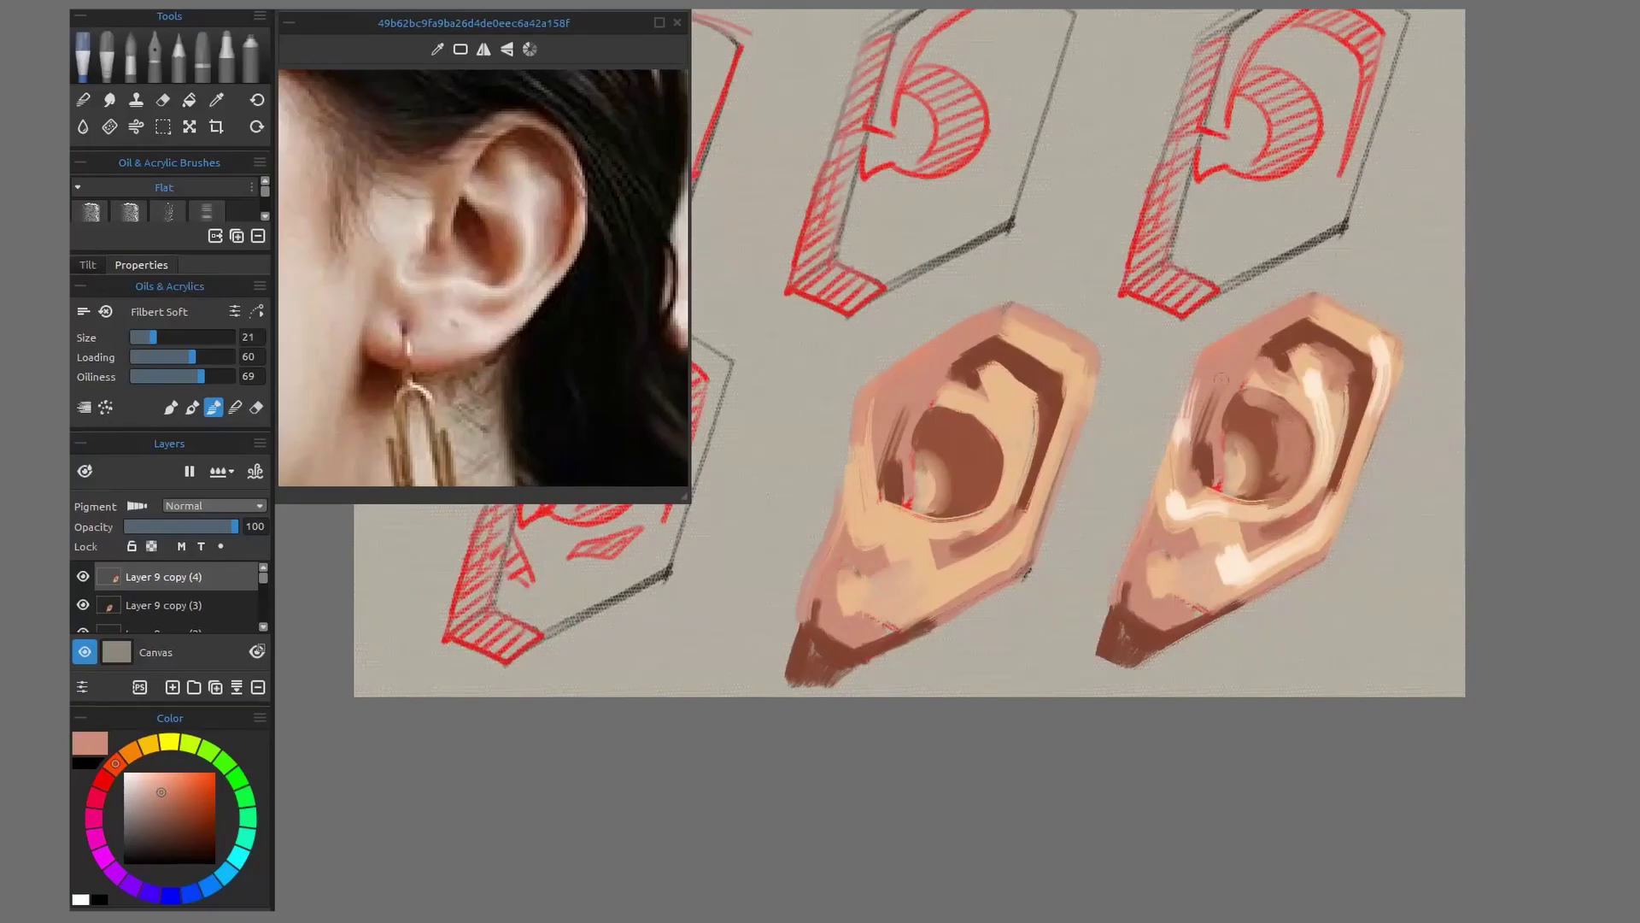
# Sample a reddish brown and shade the skin in front of the copied ear's lobe and the helix's upper front edge
pyautogui.keyDown('alt'); pyautogui.click(1158, 571); pyautogui.keyUp('alt')
pyautogui.moveTo(1115, 609)
pyautogui.mouseDown()
pyautogui.moveTo(1138, 537)
pyautogui.moveTo(1118, 604)
pyautogui.moveTo(1142, 500)
pyautogui.mouseUp()
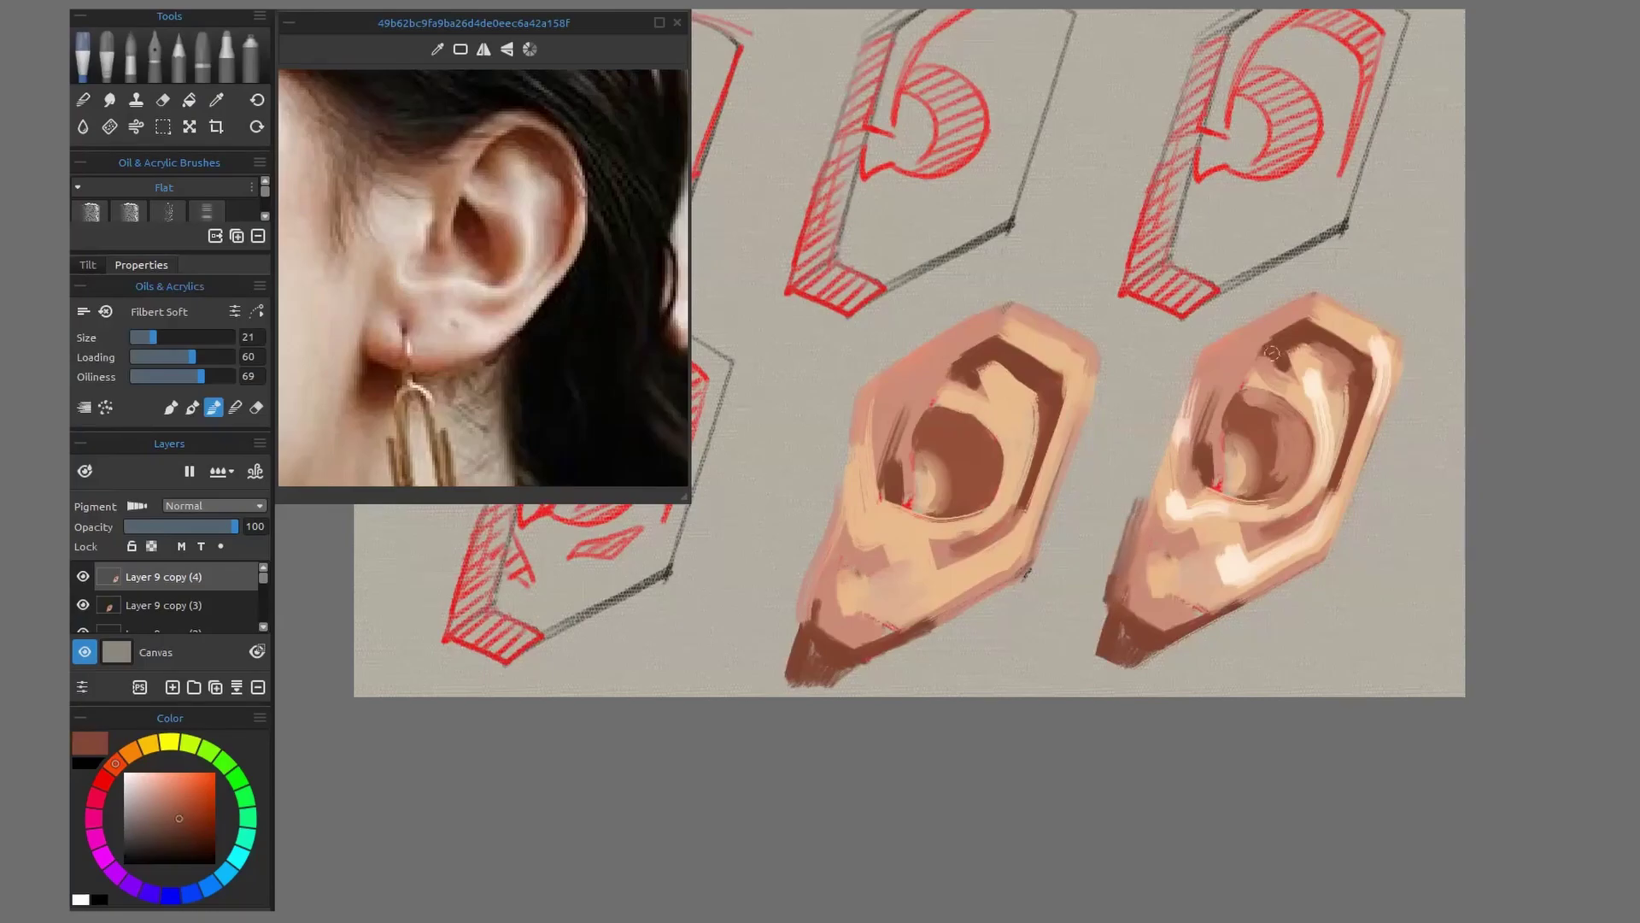
pyautogui.moveTo(1231, 341)
pyautogui.mouseDown()
pyautogui.moveTo(1203, 380)
pyautogui.moveTo(1209, 343)
pyautogui.mouseUp()
pyautogui.moveTo(1209, 343); pyautogui.dragTo(1287, 304)
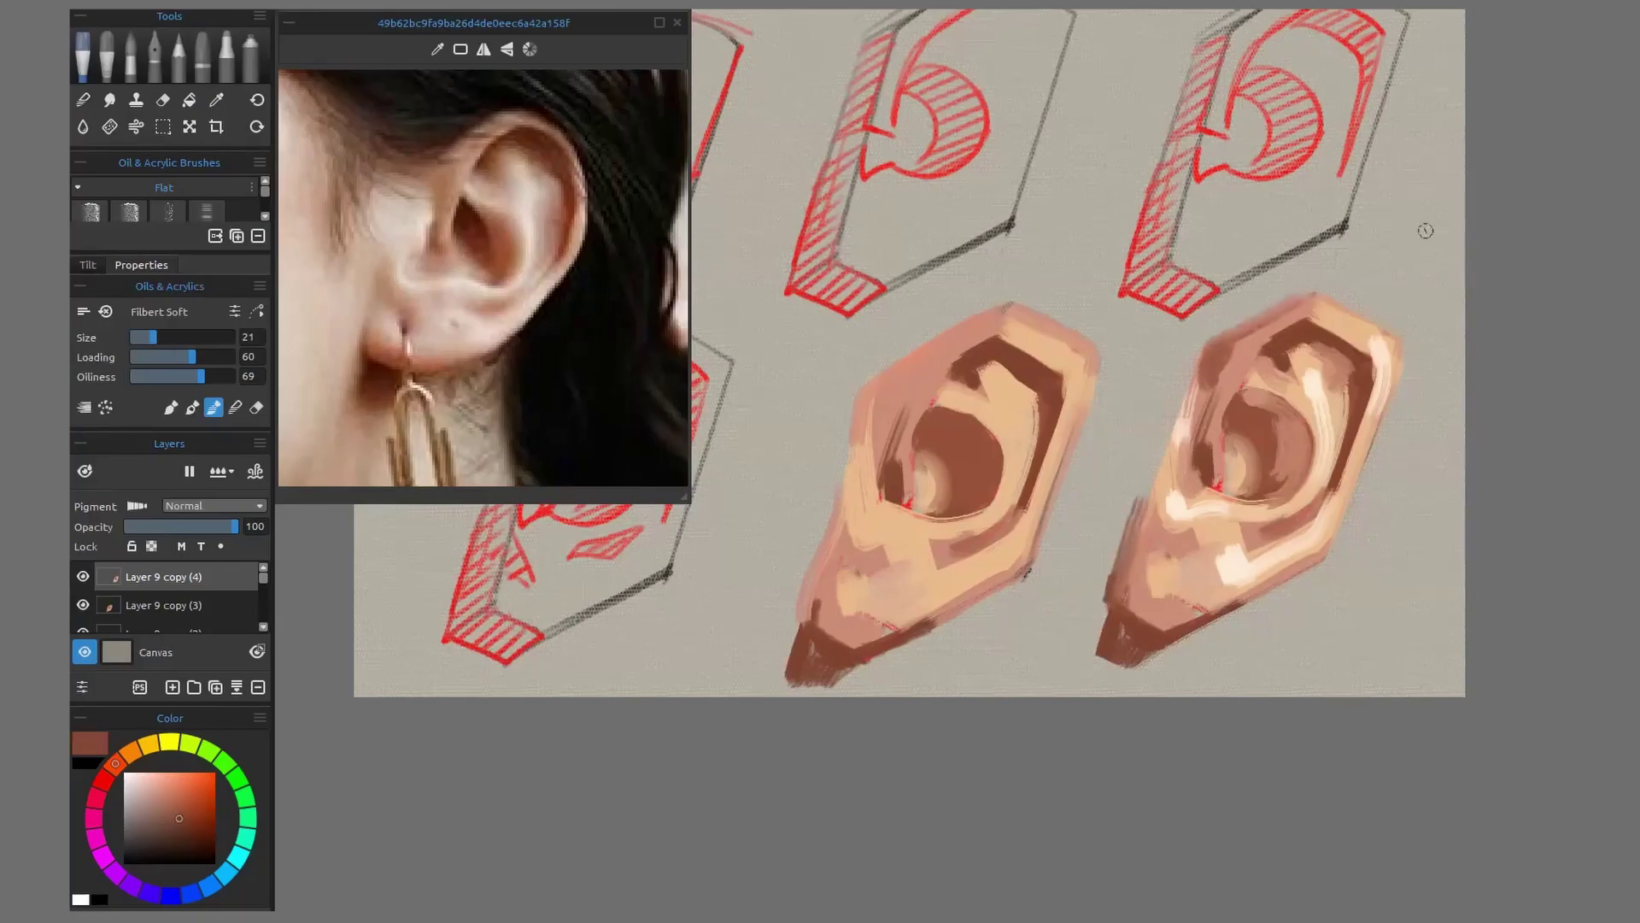
# Choose deep browns and darken the copied ear's canal opening, the inside of the concha and the upper helix shadow
pyautogui.moveTo(1321, 570); pyautogui.dragTo(1239, 581)
pyautogui.click(196, 842)
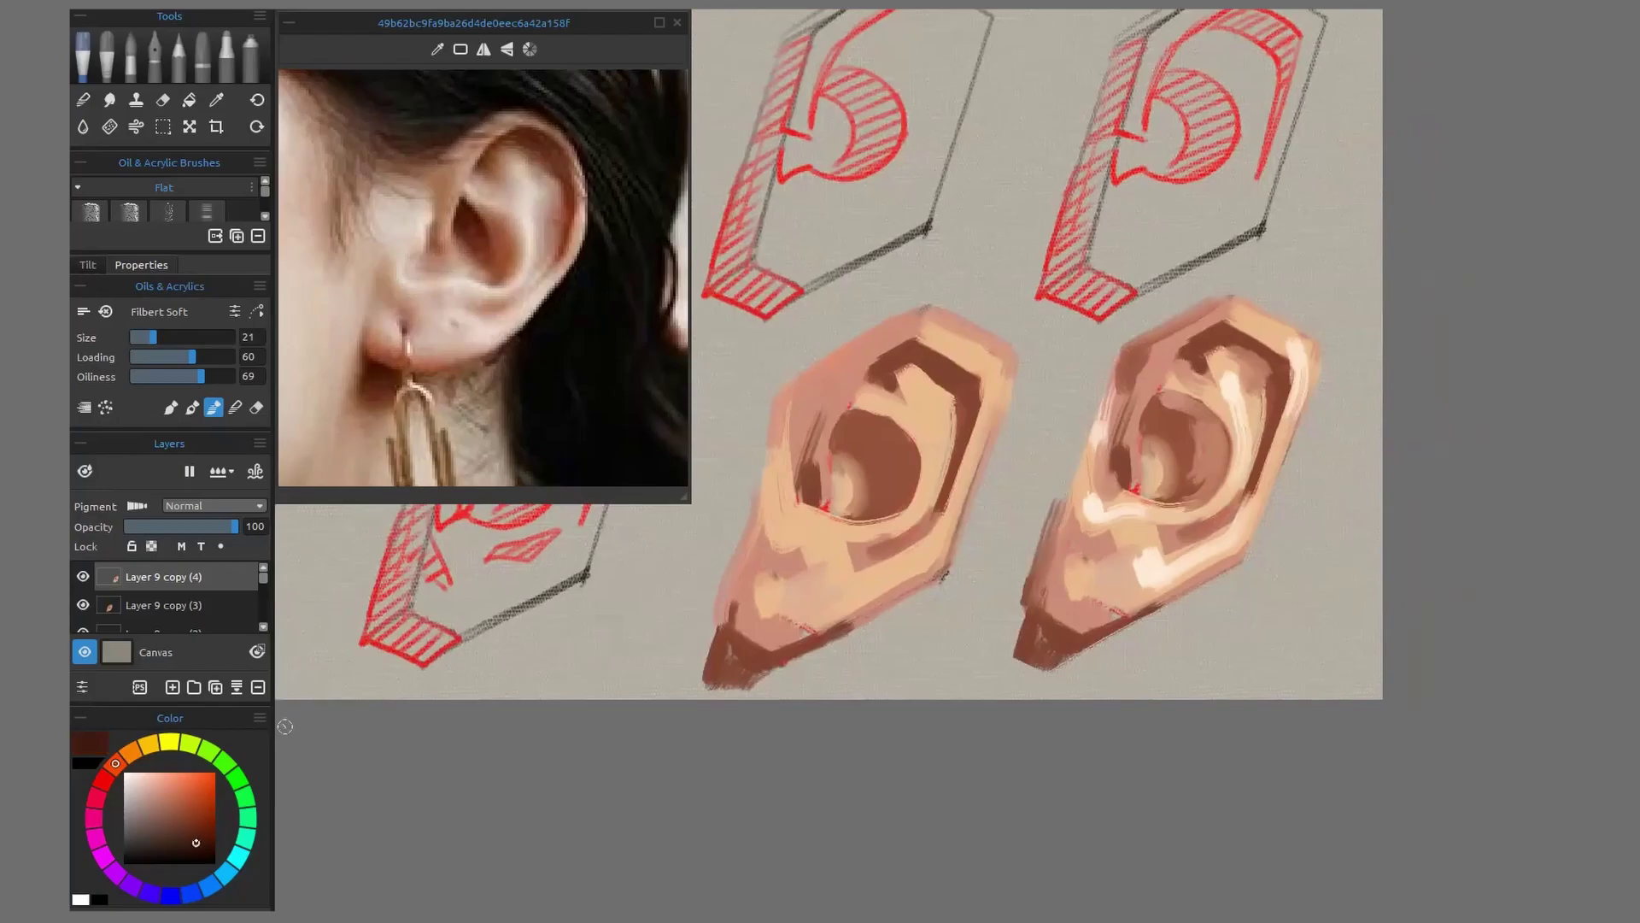
pyautogui.moveTo(1148, 425)
pyautogui.mouseDown()
pyautogui.moveTo(1171, 449)
pyautogui.moveTo(1145, 428)
pyautogui.moveTo(1150, 403)
pyautogui.mouseUp()
pyautogui.click(192, 829)
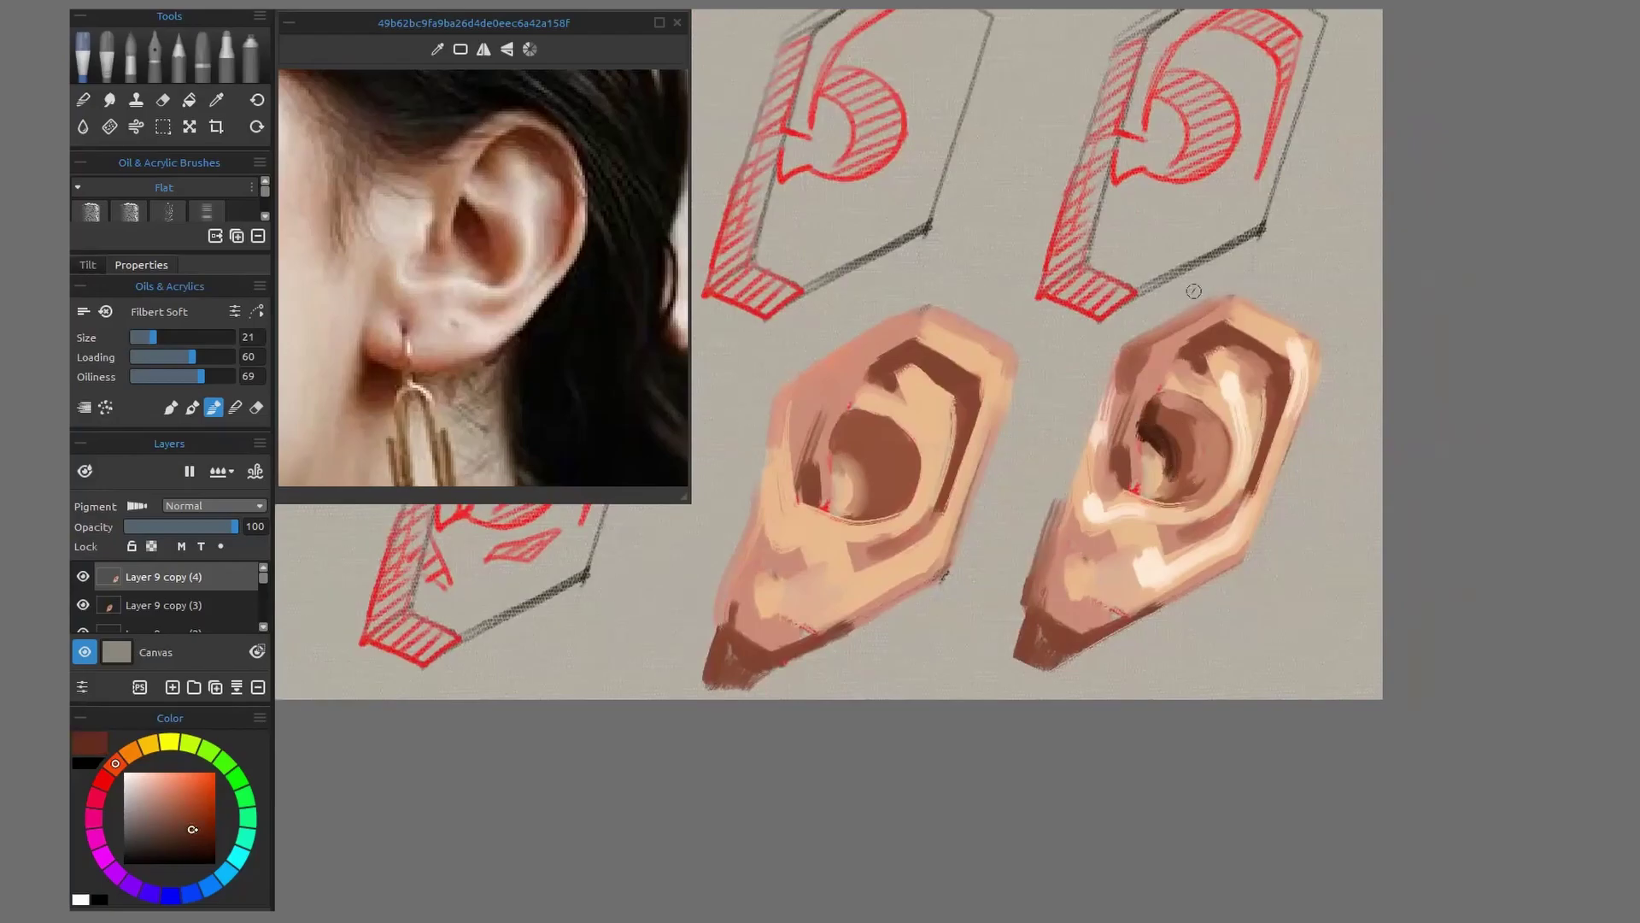
pyautogui.moveTo(1221, 329)
pyautogui.mouseDown()
pyautogui.moveTo(1235, 353)
pyautogui.moveTo(1210, 331)
pyautogui.mouseUp()
pyautogui.moveTo(1164, 414); pyautogui.dragTo(1183, 498)
# Sample the concha's reddish brown and blend it around the concha, the tragus and the shadow in front of the earlobe
pyautogui.keyDown('alt'); pyautogui.click(1191, 433); pyautogui.keyUp('alt')
pyautogui.moveTo(1212, 419)
pyautogui.mouseDown()
pyautogui.moveTo(1183, 450)
pyautogui.moveTo(1218, 460)
pyautogui.moveTo(1187, 472)
pyautogui.moveTo(1203, 489)
pyautogui.moveTo(1185, 492)
pyautogui.moveTo(1208, 456)
pyautogui.moveTo(1185, 503)
pyautogui.mouseUp()
pyautogui.moveTo(1151, 438); pyautogui.dragTo(1159, 490)
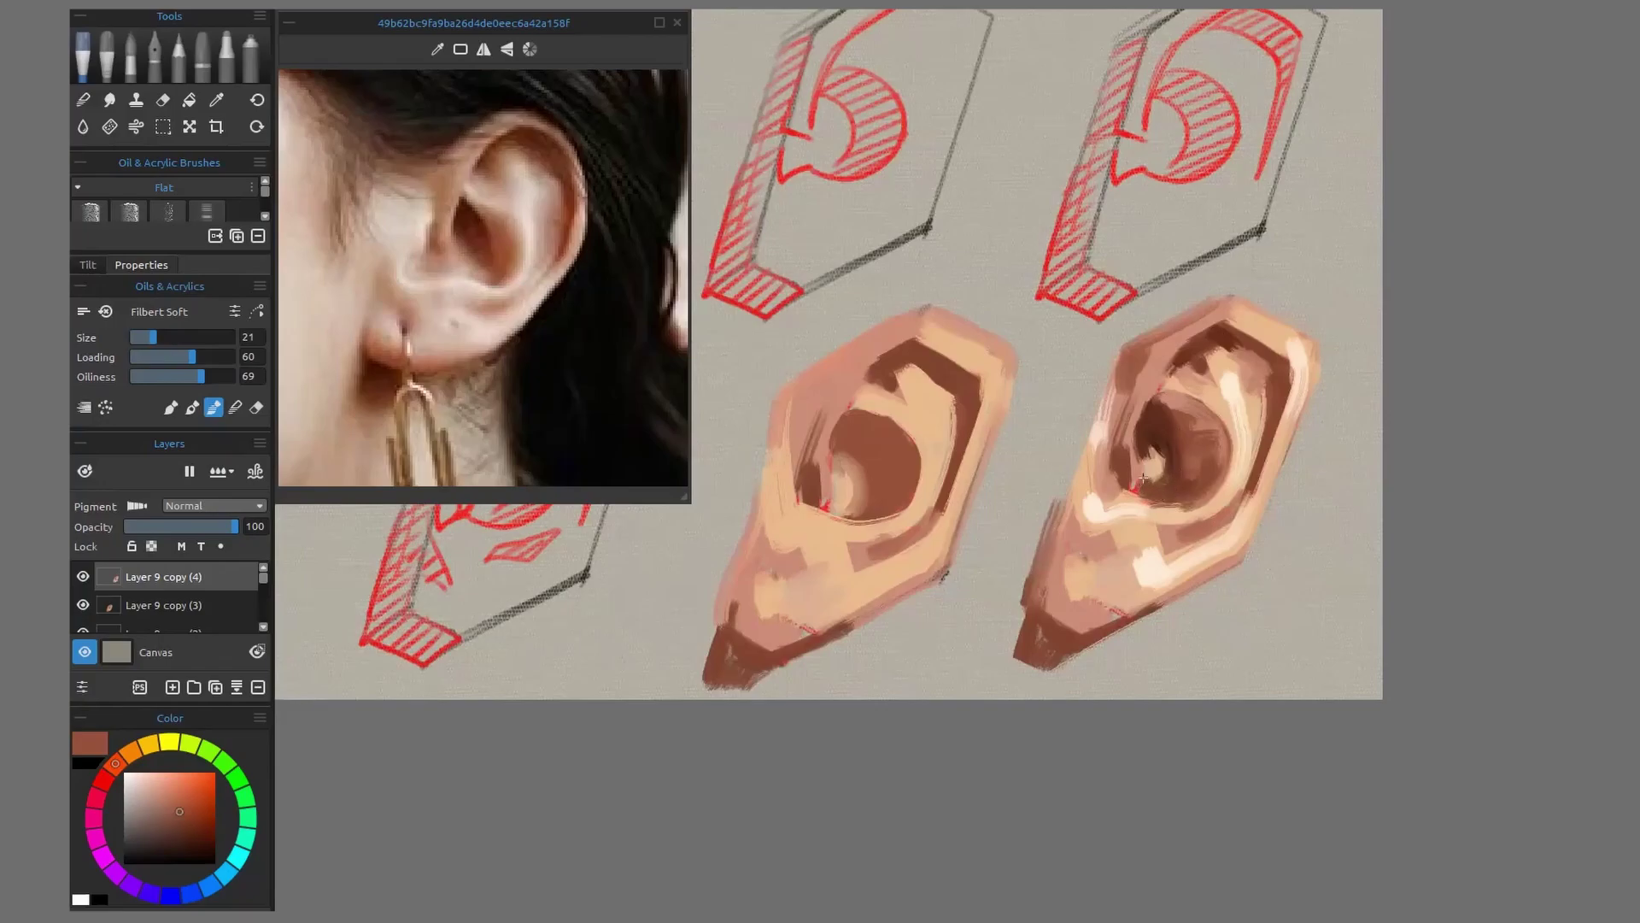
pyautogui.moveTo(1110, 431); pyautogui.dragTo(1105, 469)
pyautogui.moveTo(1056, 531); pyautogui.dragTo(1075, 547)
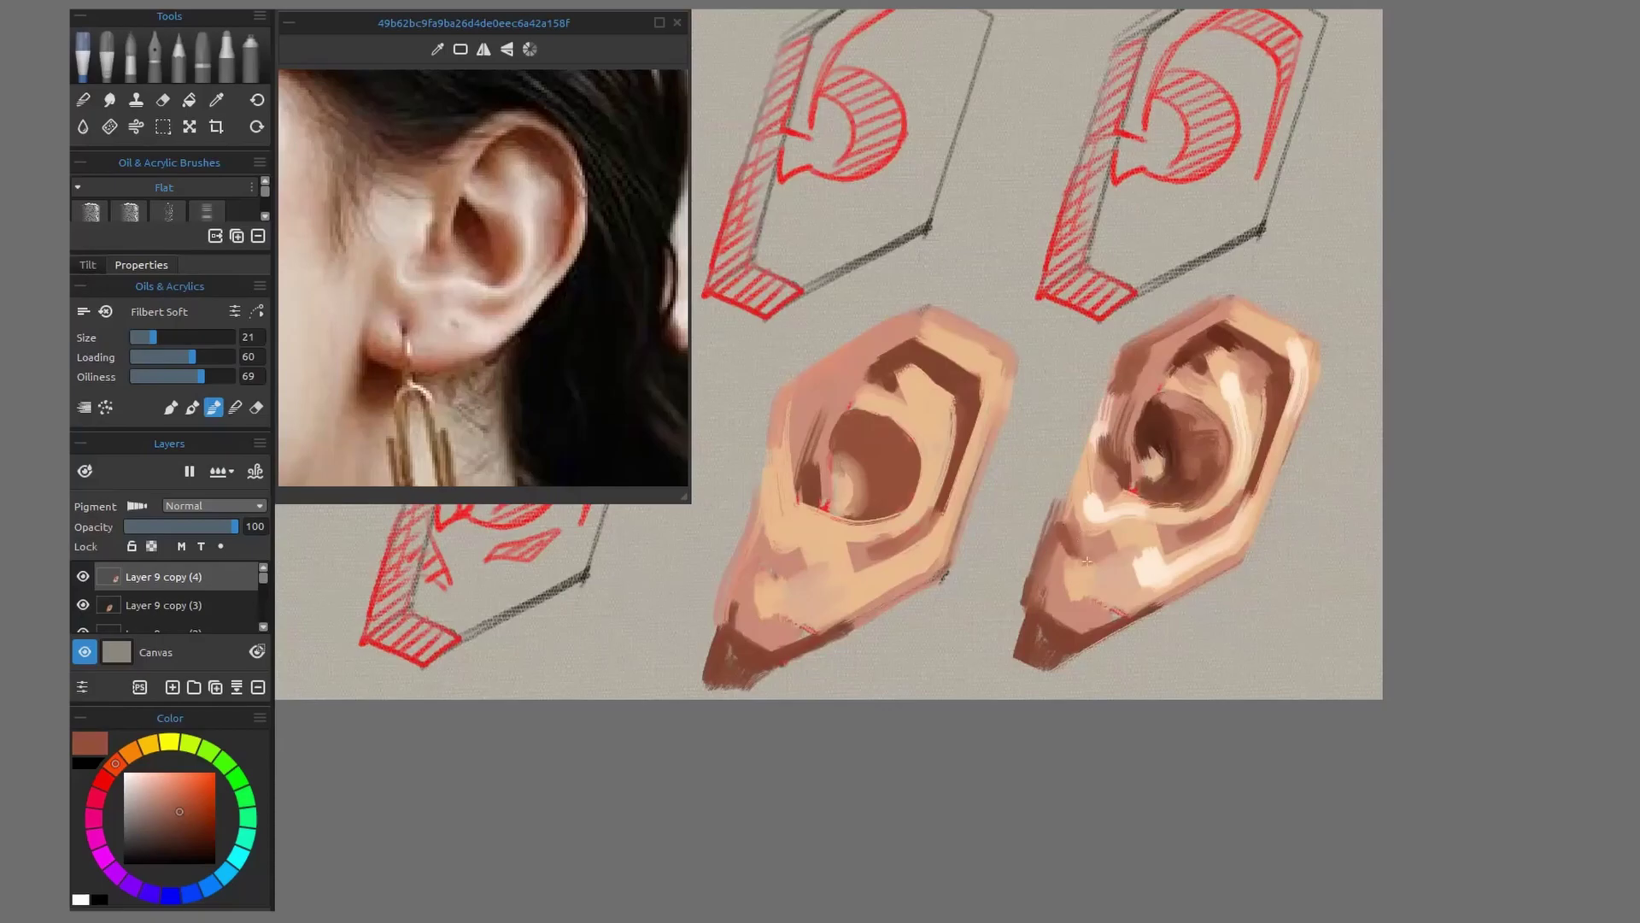
# Blend brown strokes through the copied ear's lobe, tragus and outer helix shadow, and cover the light patch in the concha
pyautogui.moveTo(1046, 612)
pyautogui.mouseDown()
pyautogui.moveTo(1076, 635)
pyautogui.moveTo(1178, 591)
pyautogui.moveTo(1119, 570)
pyautogui.mouseUp()
pyautogui.moveTo(1094, 504); pyautogui.dragTo(1094, 478)
pyautogui.moveTo(1293, 349)
pyautogui.mouseDown()
pyautogui.moveTo(1273, 335)
pyautogui.moveTo(1252, 461)
pyautogui.mouseUp()
pyautogui.moveTo(1288, 365); pyautogui.dragTo(1265, 470)
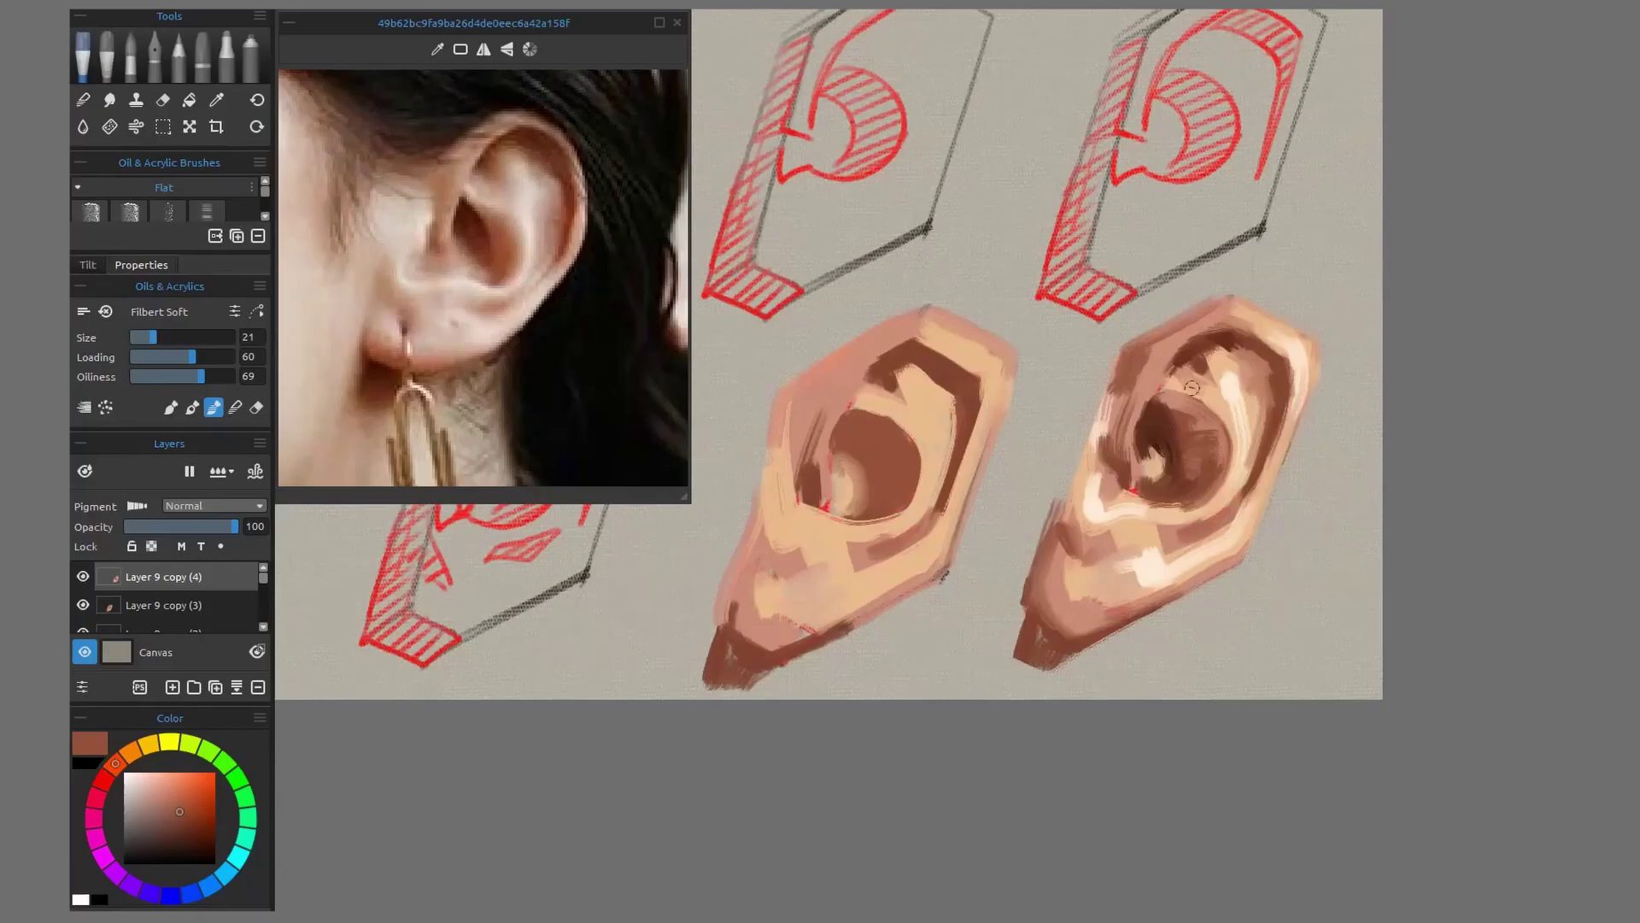
pyautogui.moveTo(1187, 457); pyautogui.dragTo(1151, 462)
# Choose a very dark reddish brown and deepen the copied ear's concha, upper helix shadow and the underside of the earlobe
pyautogui.click(201, 839)
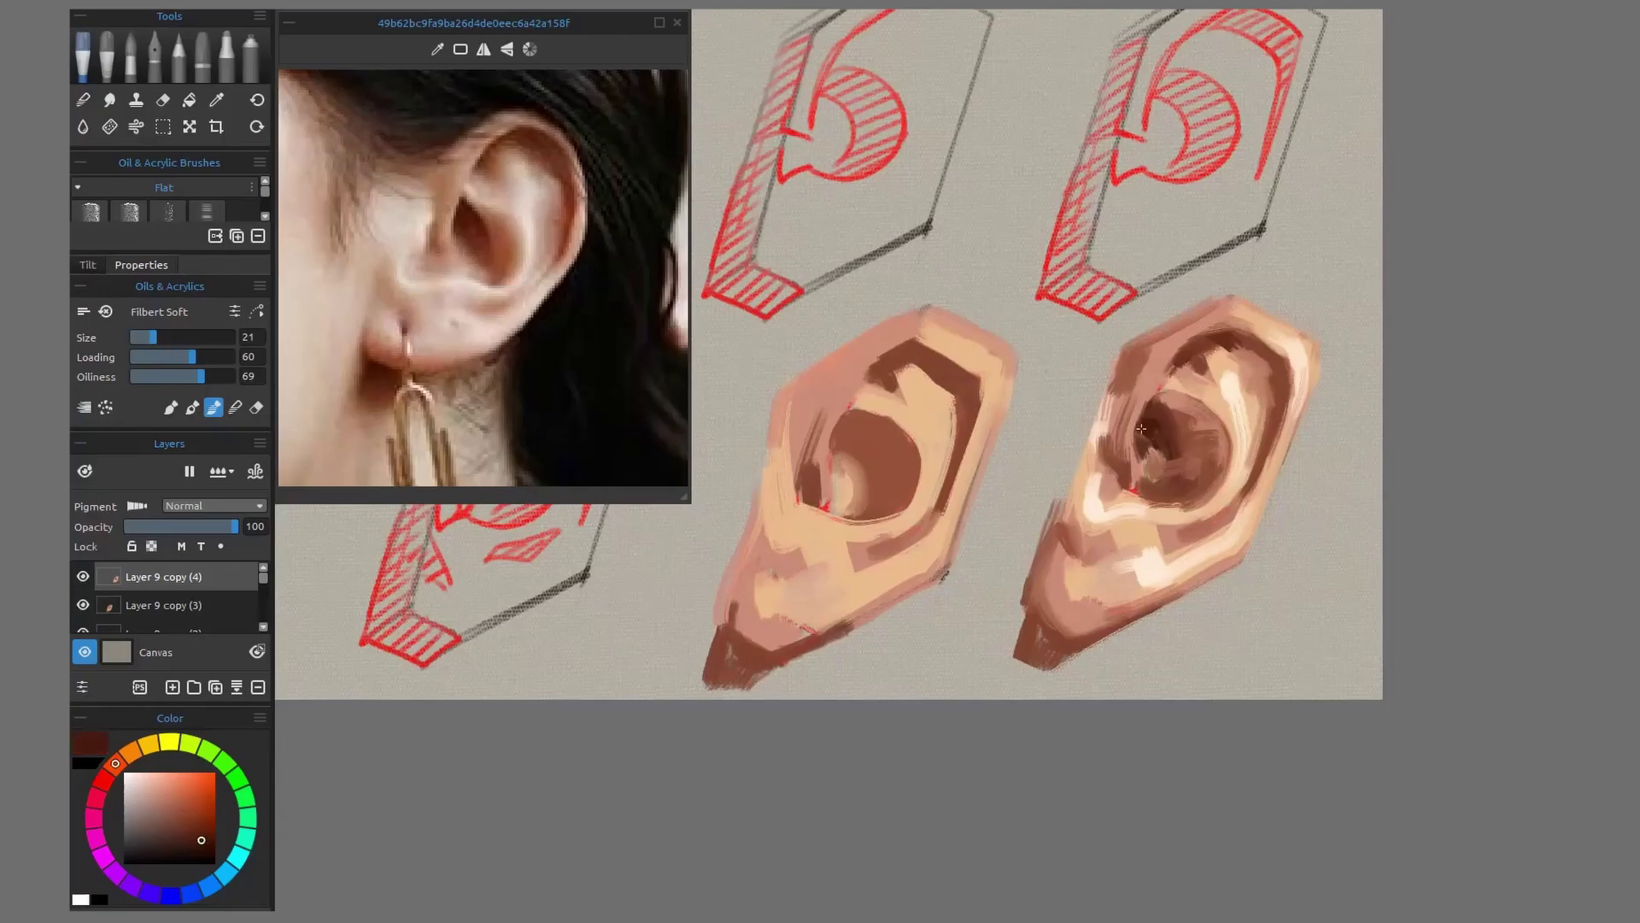
pyautogui.moveTo(1164, 422); pyautogui.dragTo(1178, 475)
pyautogui.moveTo(1144, 415)
pyautogui.mouseDown()
pyautogui.moveTo(1193, 349)
pyautogui.moveTo(1238, 334)
pyautogui.mouseUp()
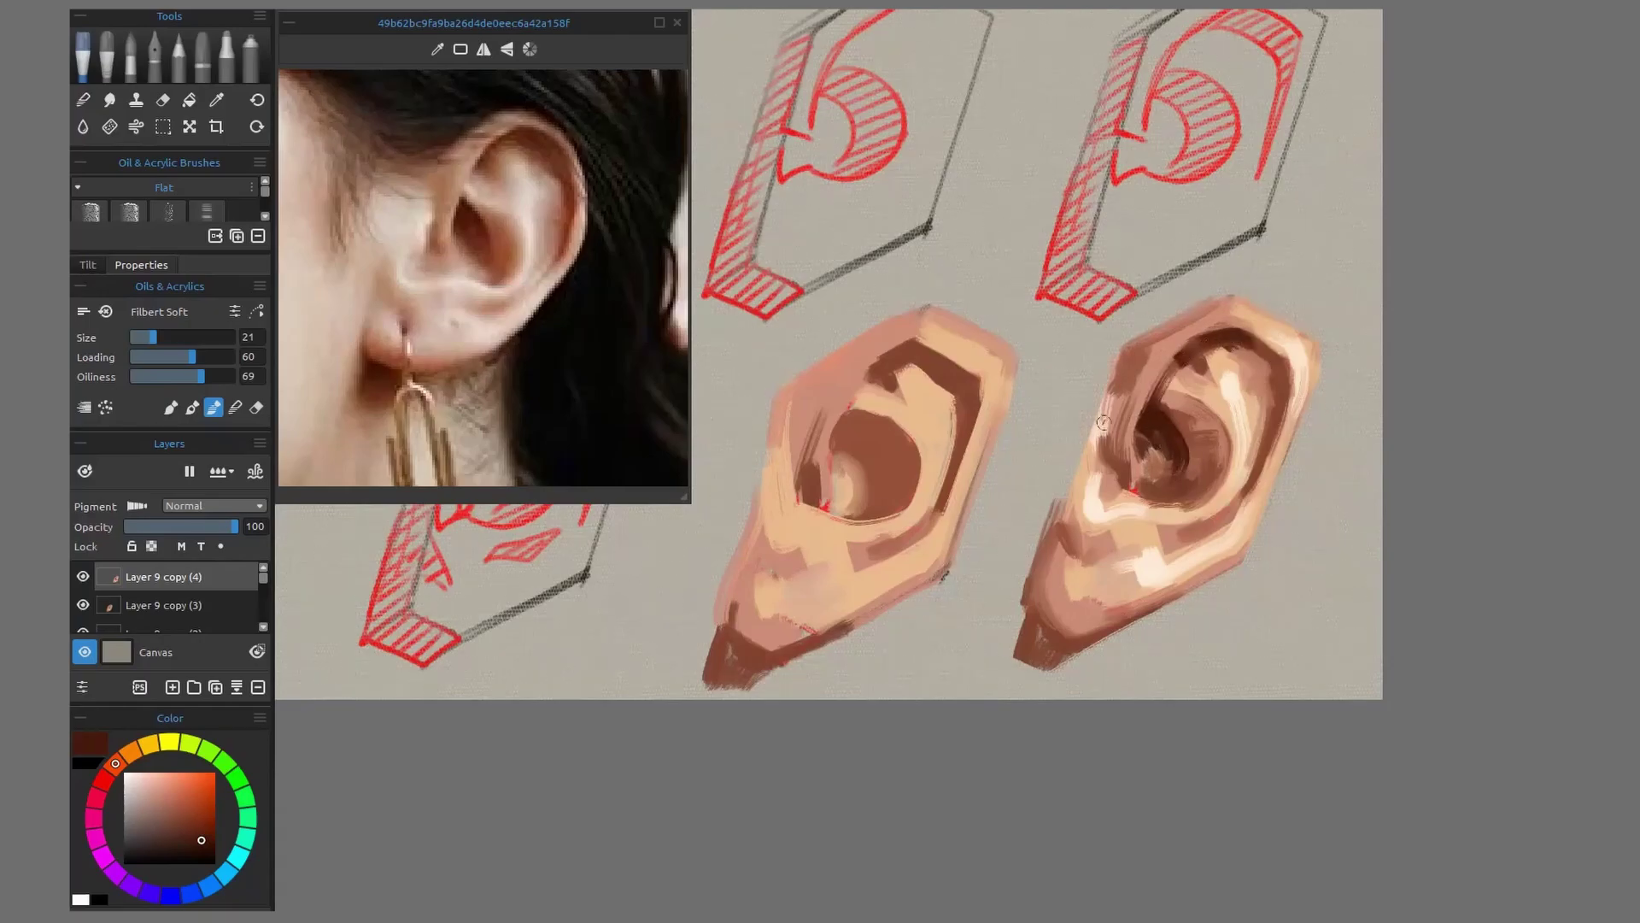
pyautogui.moveTo(1060, 643)
pyautogui.mouseDown()
pyautogui.moveTo(1022, 627)
pyautogui.moveTo(1054, 650)
pyautogui.mouseUp()
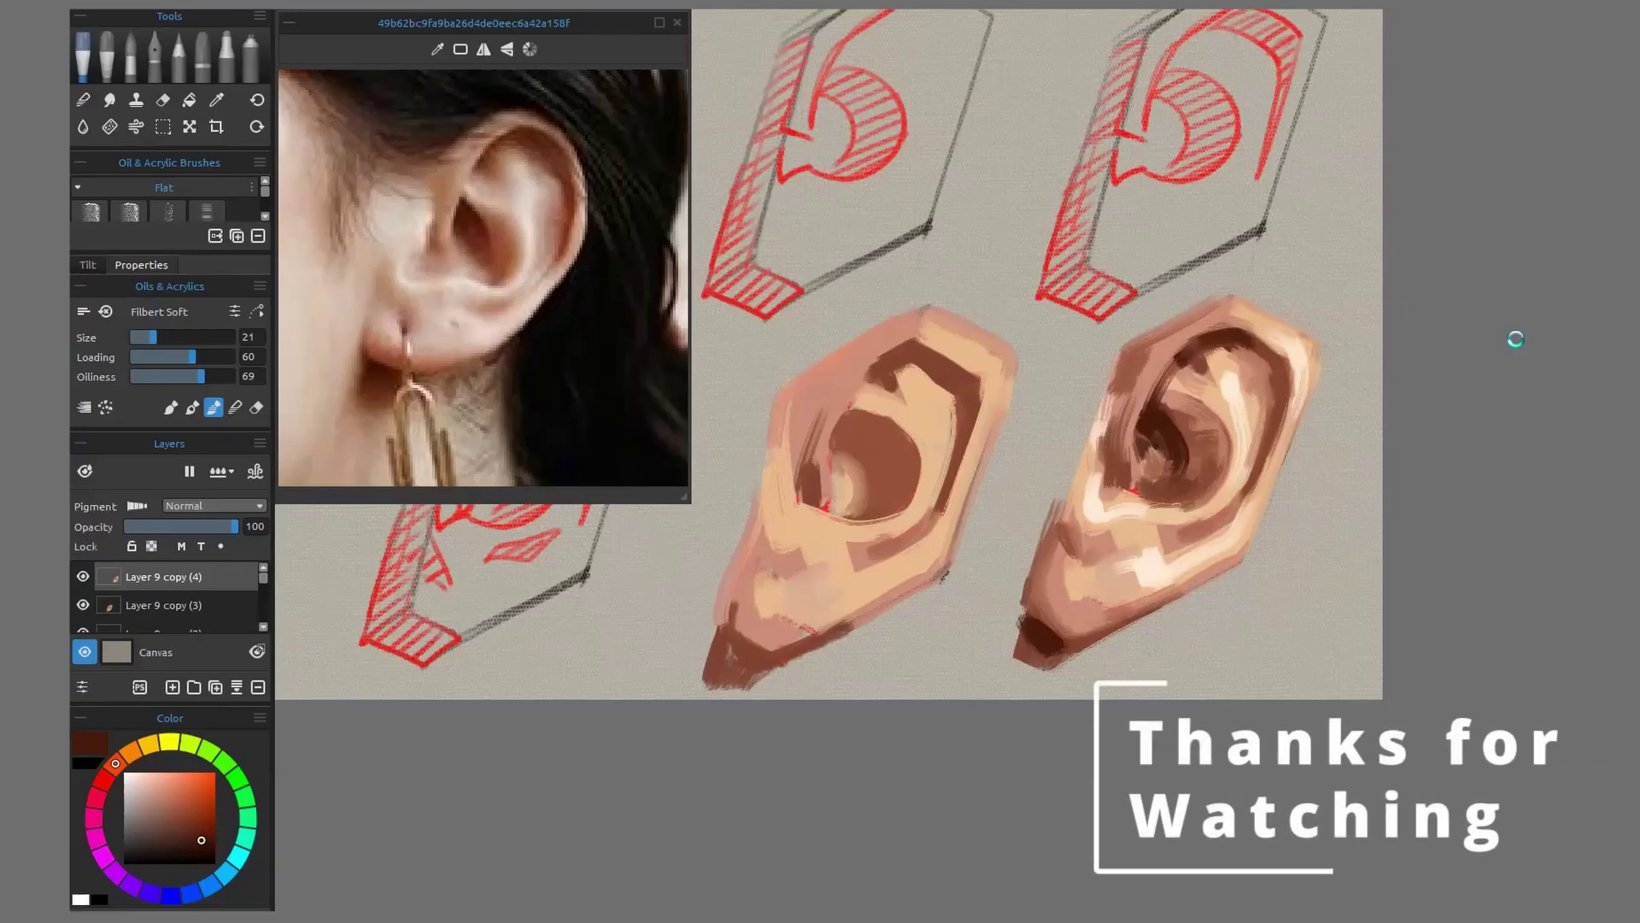
pyautogui.moveTo(1108, 573); pyautogui.dragTo(1287, 652)
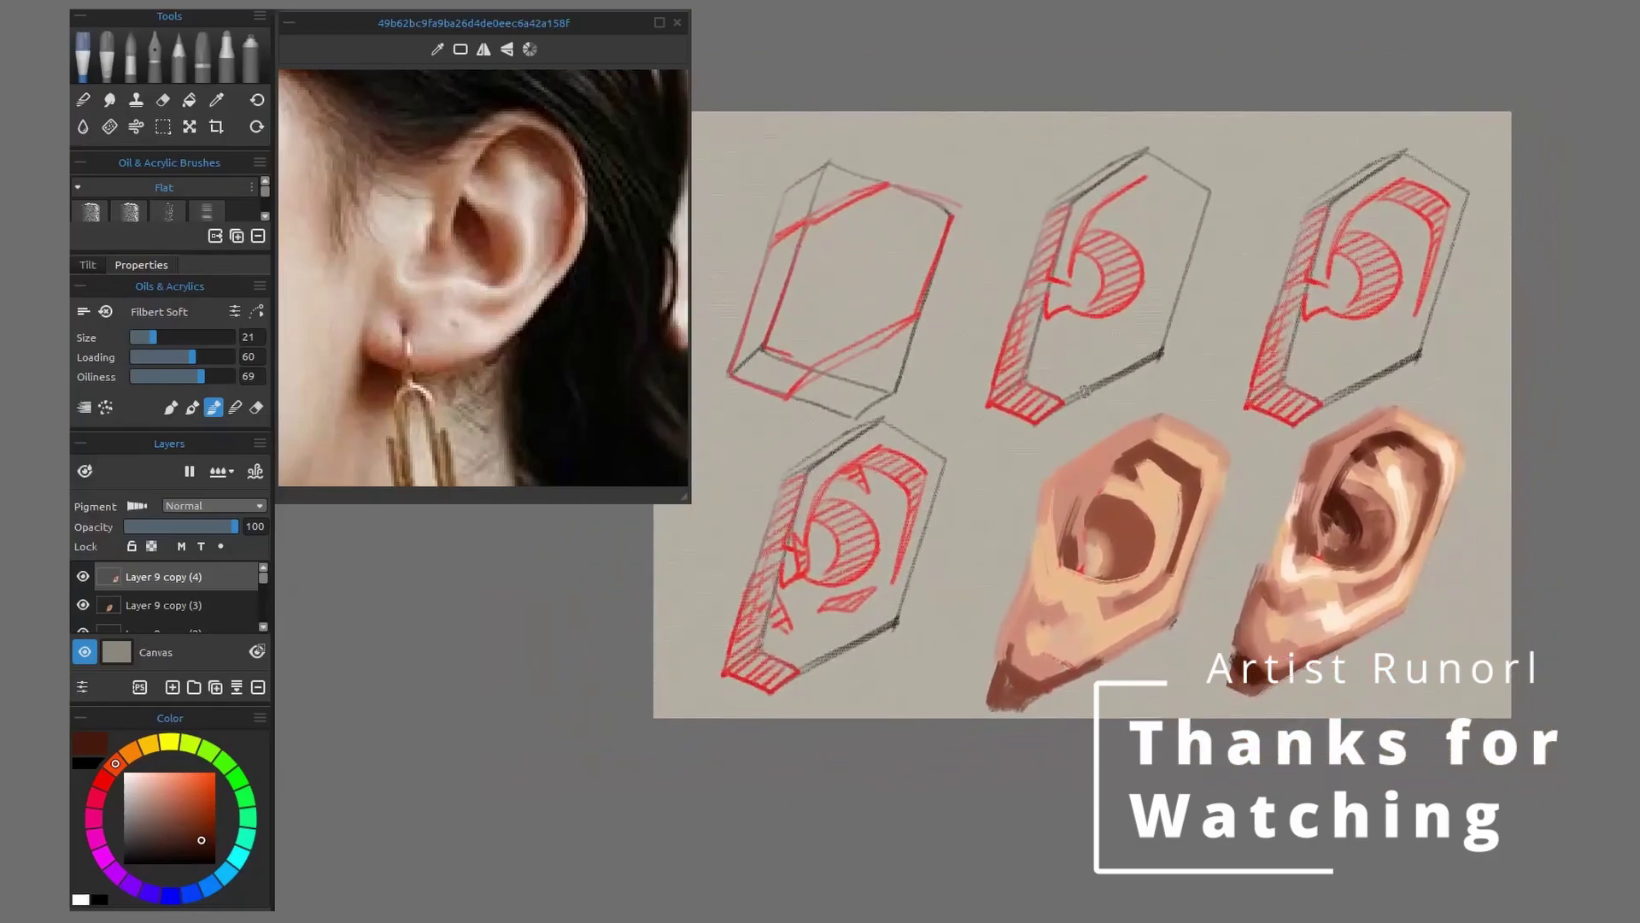